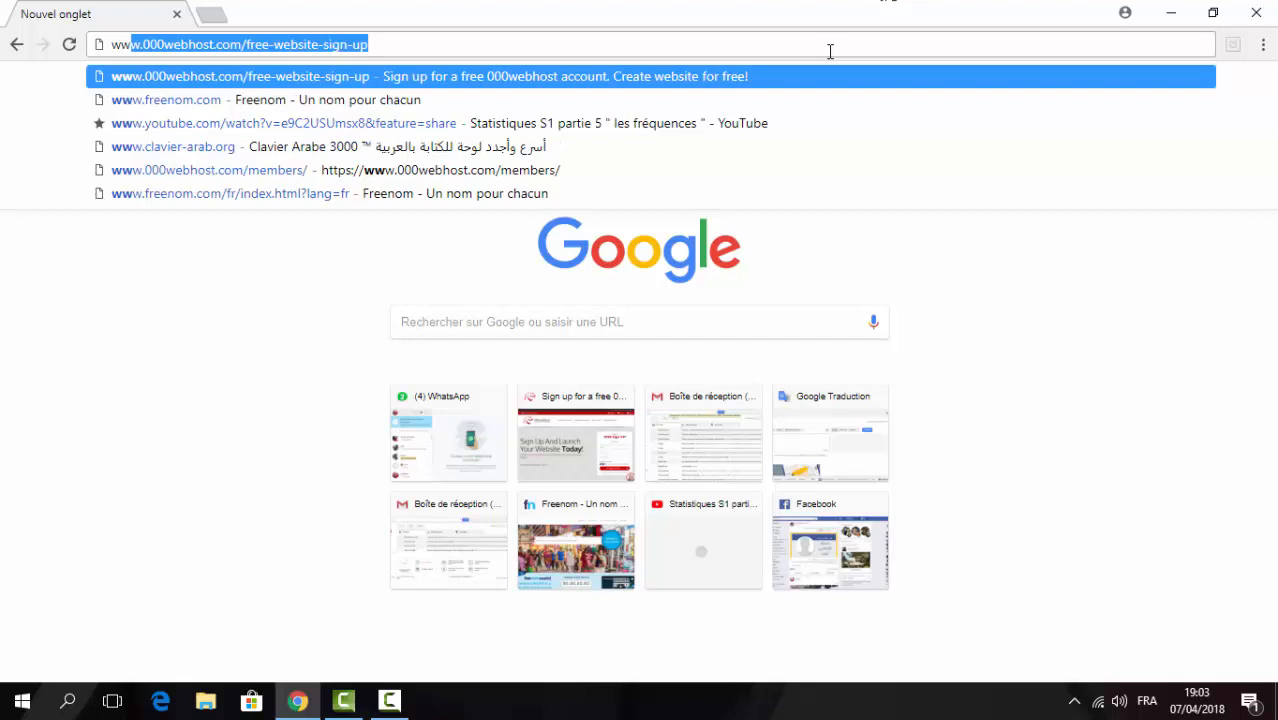
{"action": "key", "text": "Return"}
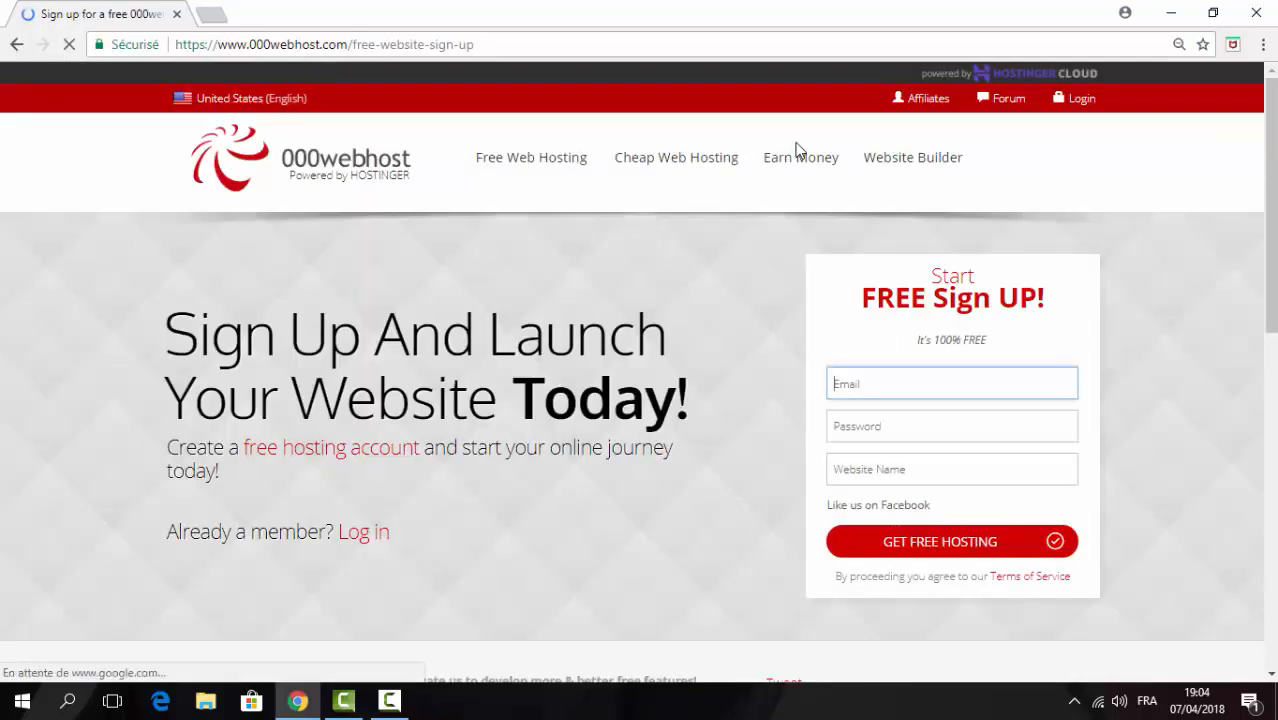
{"action": "left_click", "coordinate": [871, 380]}
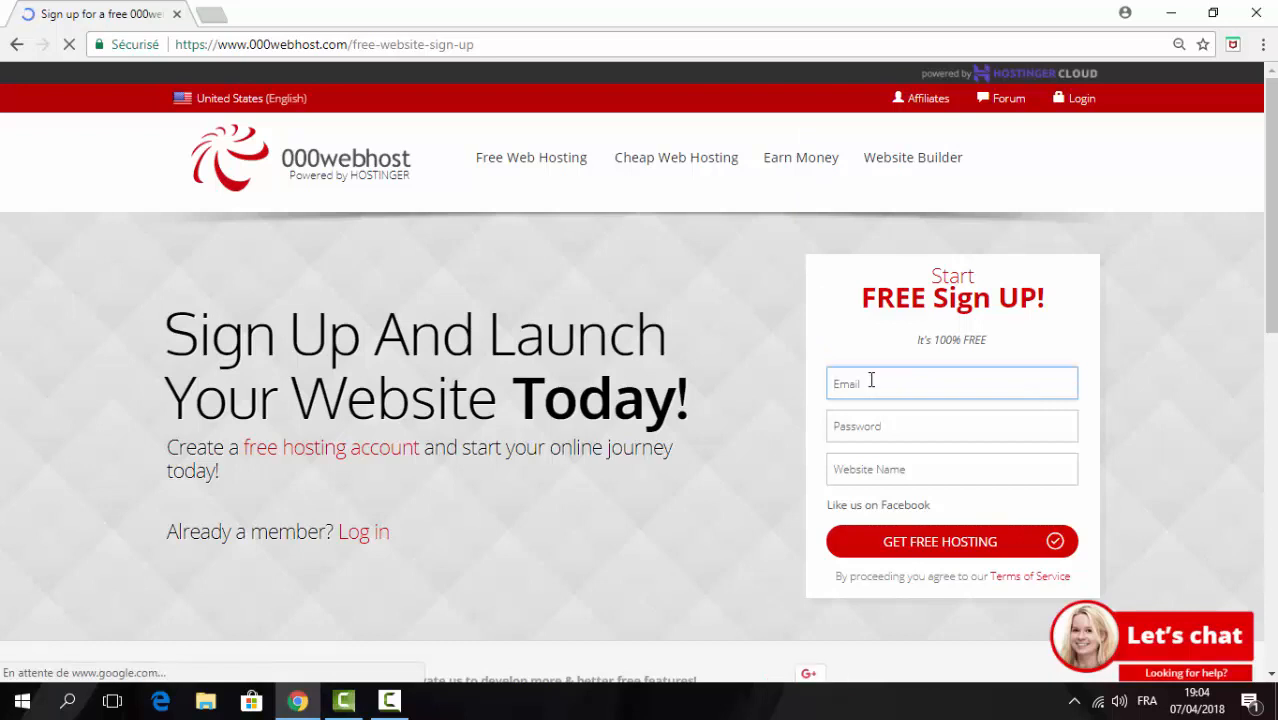
{"action": "key", "text": "ctrl+v"}
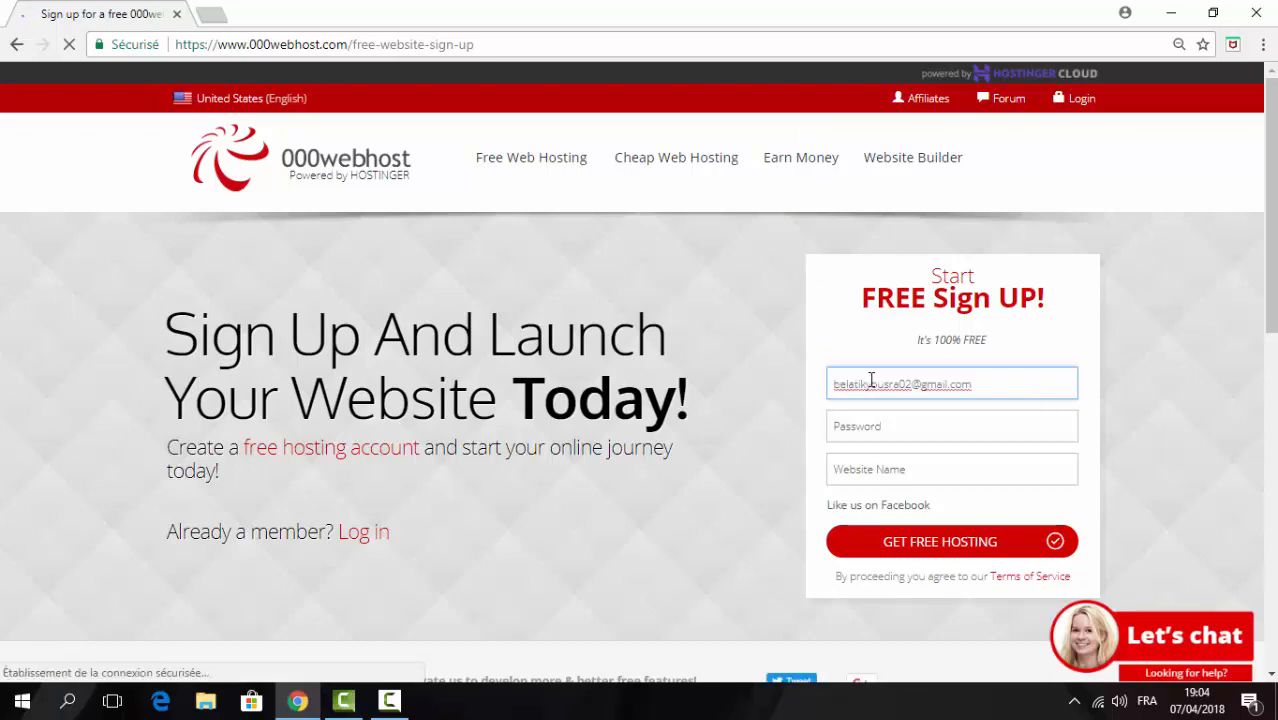
{"action": "left_click", "coordinate": [898, 437]}
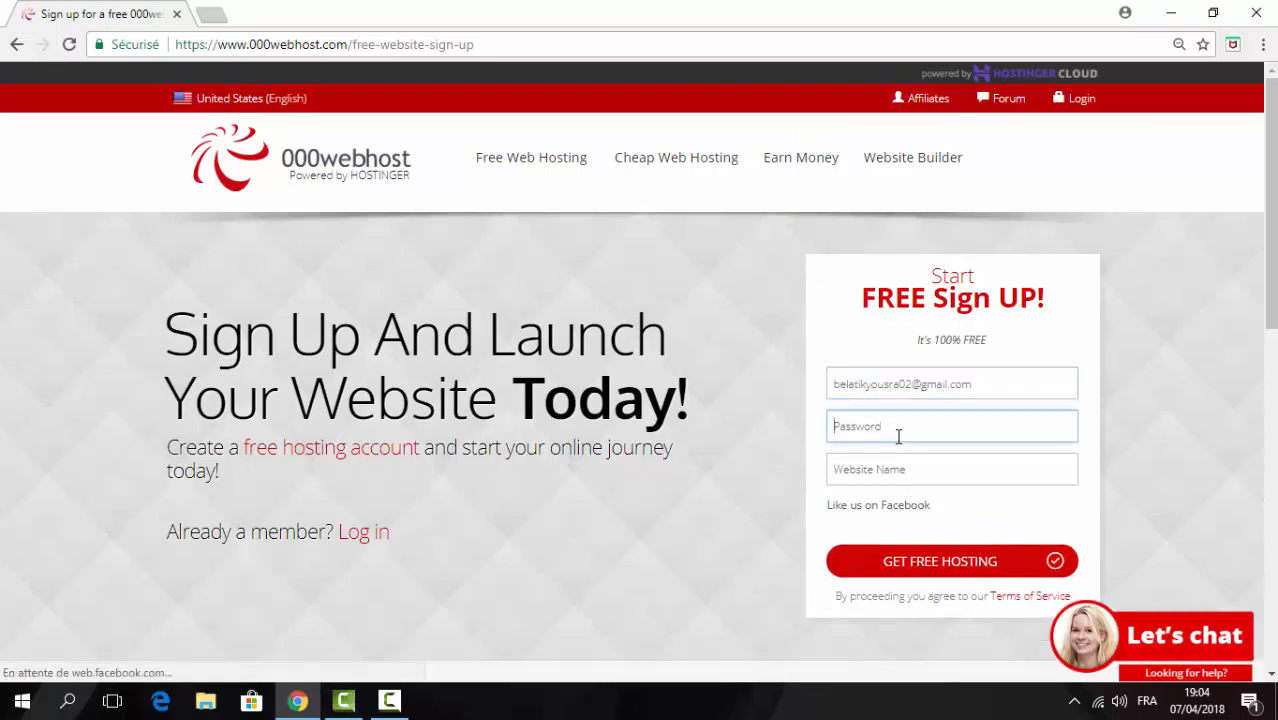
{"action": "type", "text": "bel"}
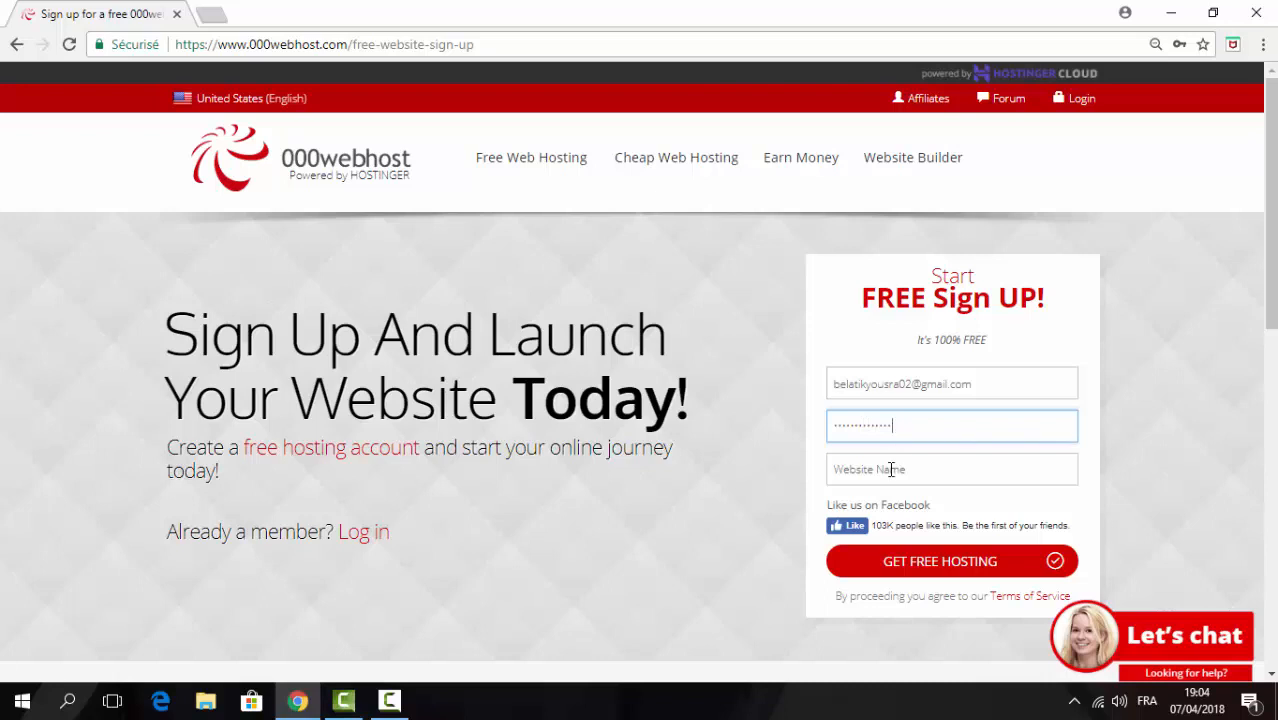
Enter the account holder's surname as the website name and submit the free hosting sign-up.
{"action": "left_click", "coordinate": [891, 470]}
{"action": "type", "text": "be"}
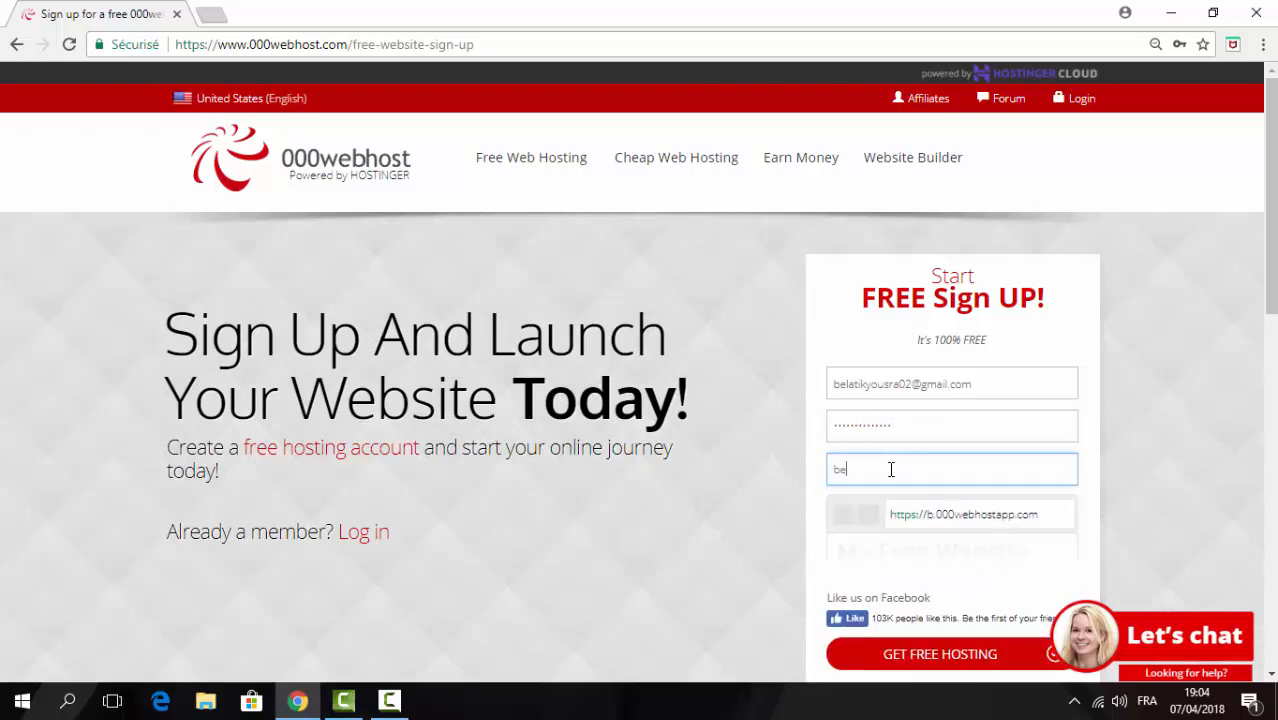
{"action": "type", "text": "lati"}
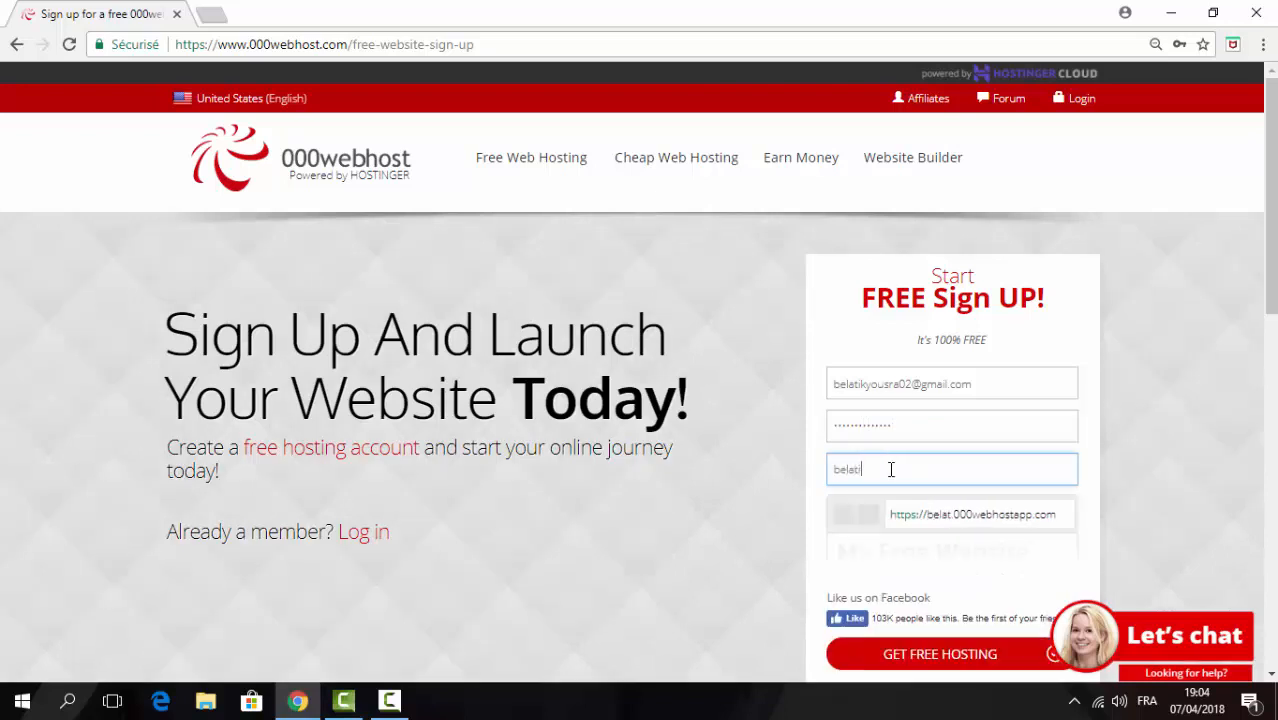
{"action": "type", "text": "k"}
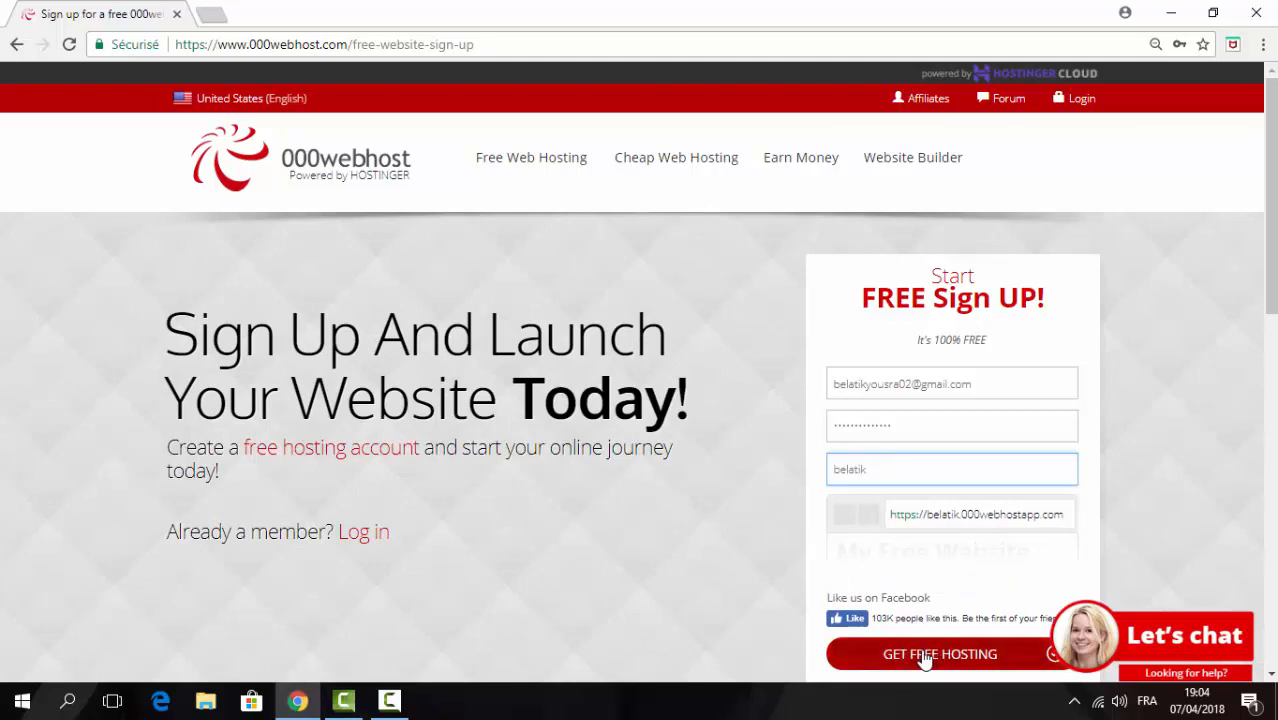
{"action": "left_click", "coordinate": [925, 656]}
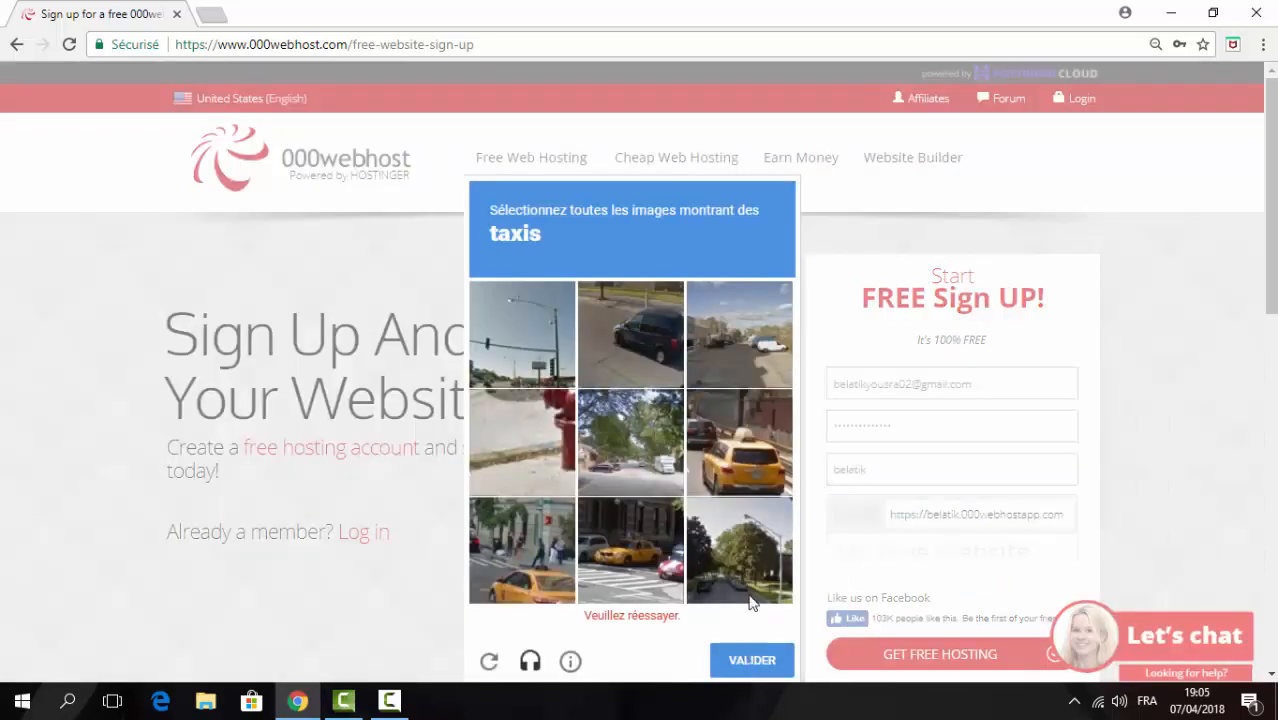
Select all three images showing taxis in the verification challenge and validate the selection.
{"action": "left_click", "coordinate": [748, 468]}
{"action": "left_click", "coordinate": [603, 587]}
{"action": "left_click", "coordinate": [553, 586]}
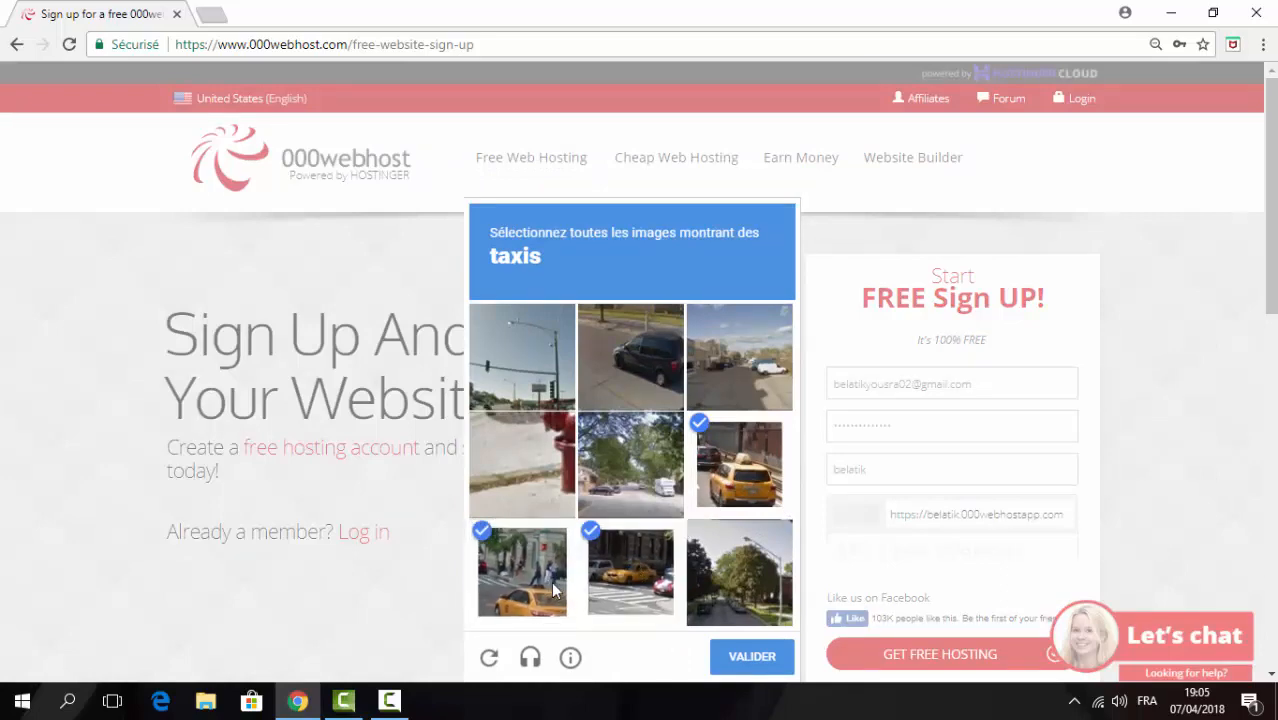
{"action": "left_click", "coordinate": [750, 657]}
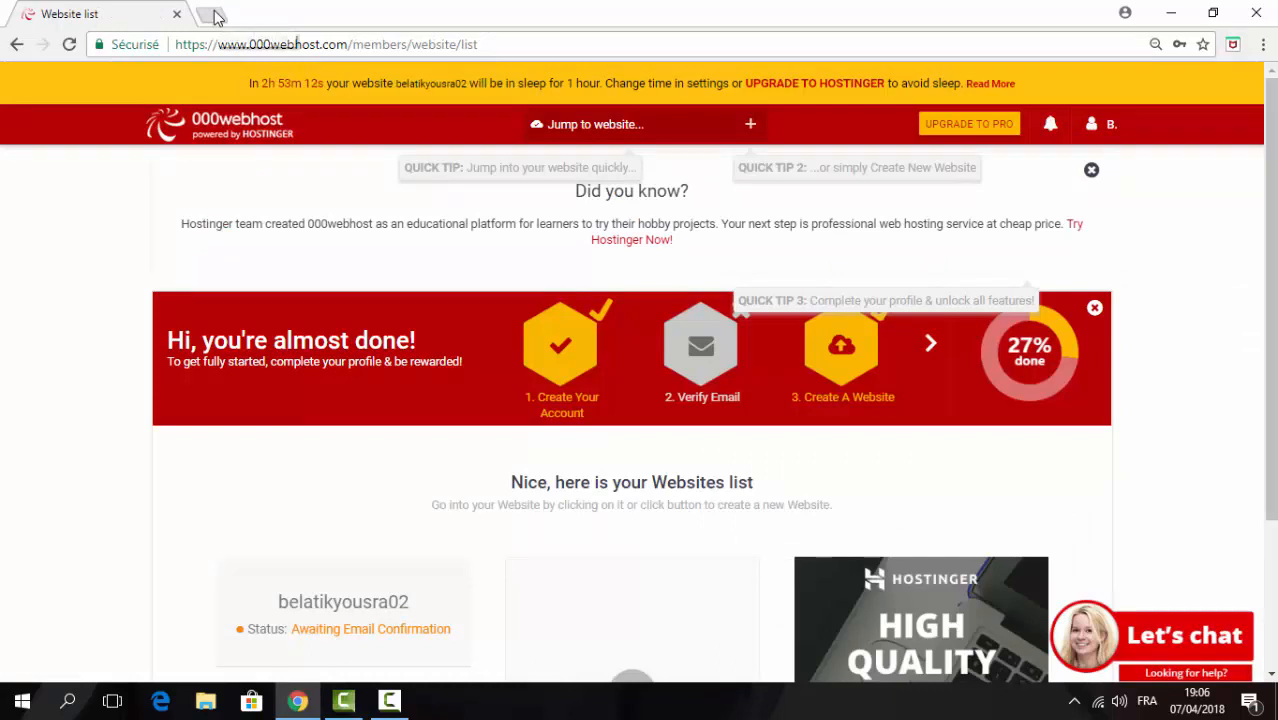
Open the Gmail inbox in a new browser tab and verify the e-mail address from the 000webhost confirmation message.
{"action": "left_click", "coordinate": [210, 15]}
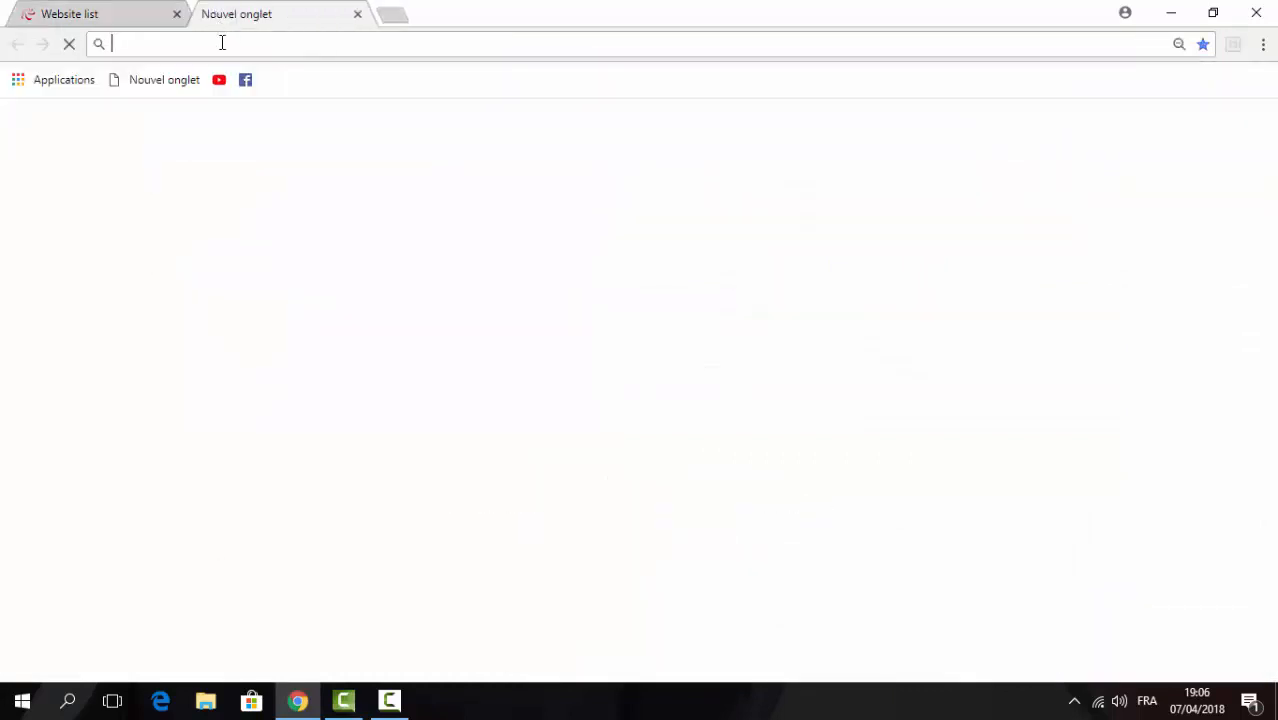
{"action": "type", "text": "gm"}
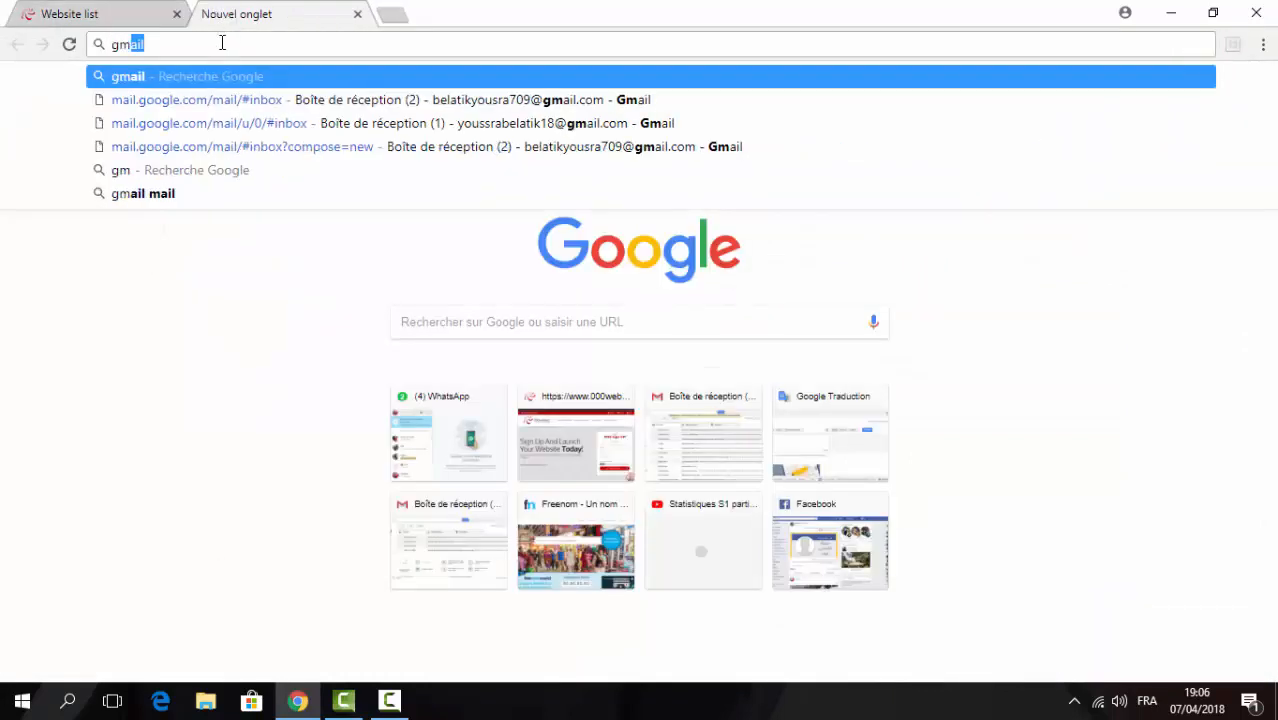
{"action": "left_click", "coordinate": [422, 106]}
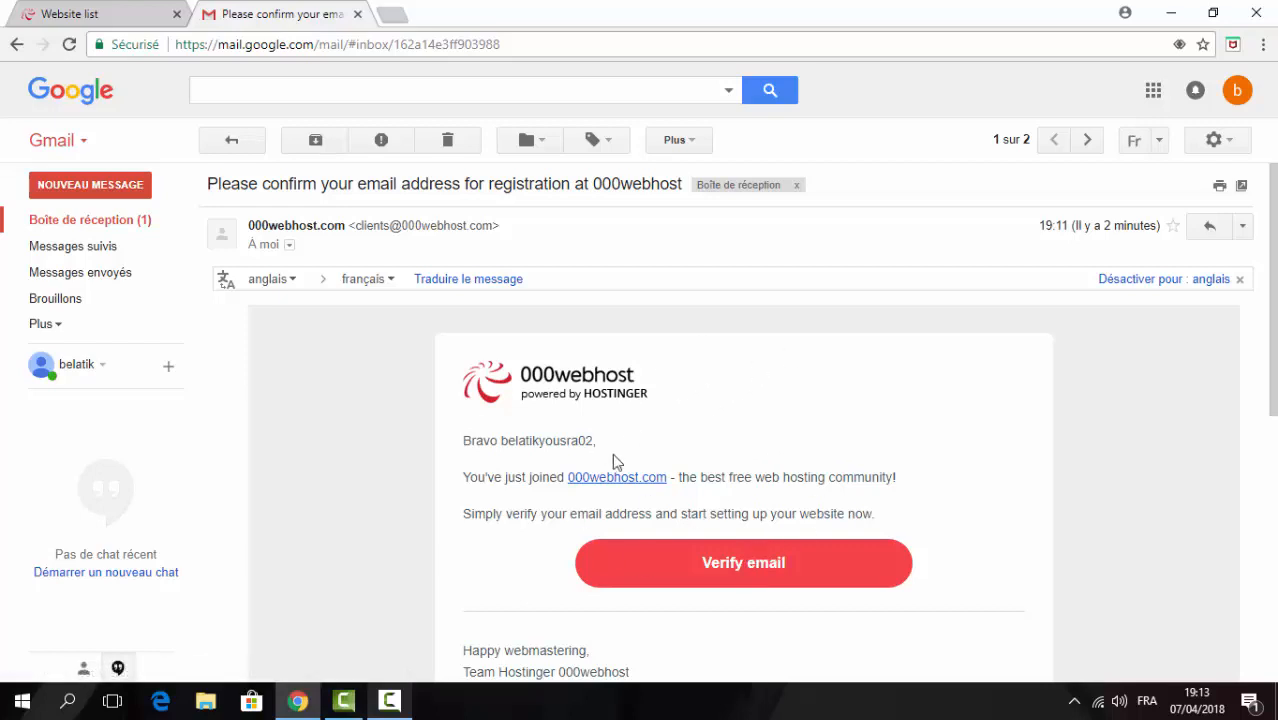
{"action": "left_click", "coordinate": [743, 564]}
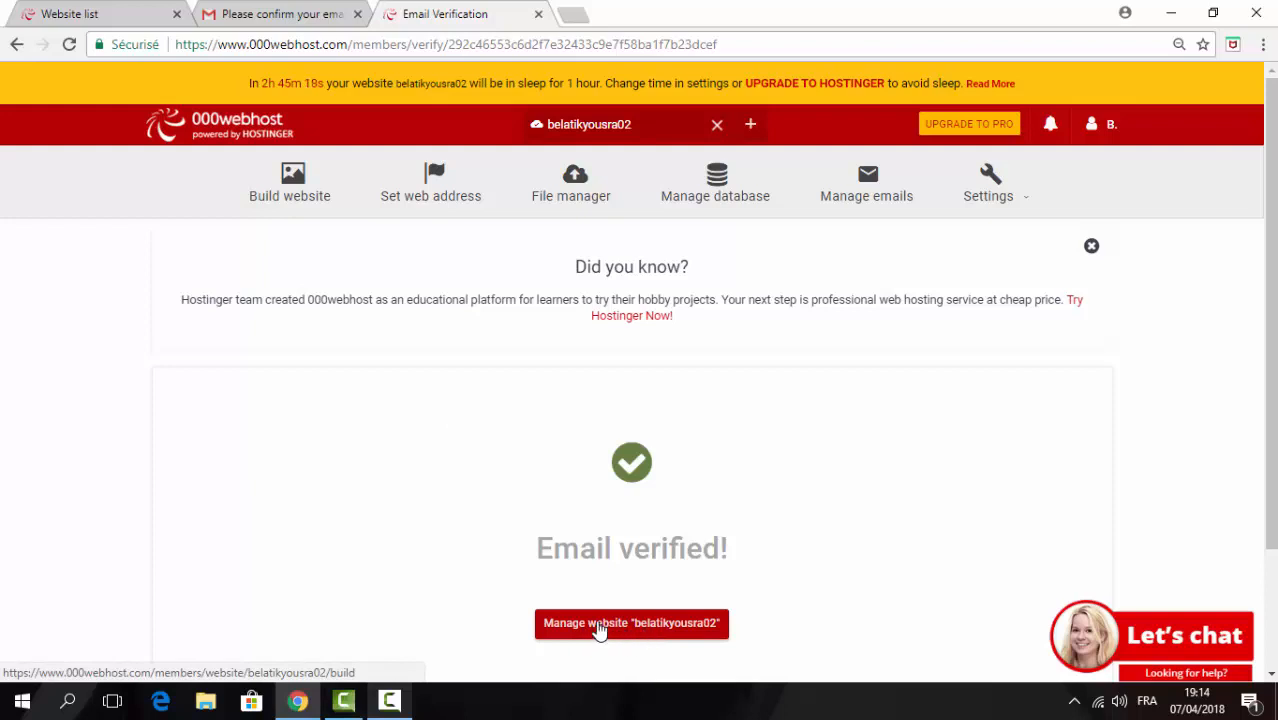
Go to manage the newly created website and start the WordPress website installation from its build options.
{"action": "left_click", "coordinate": [599, 628]}
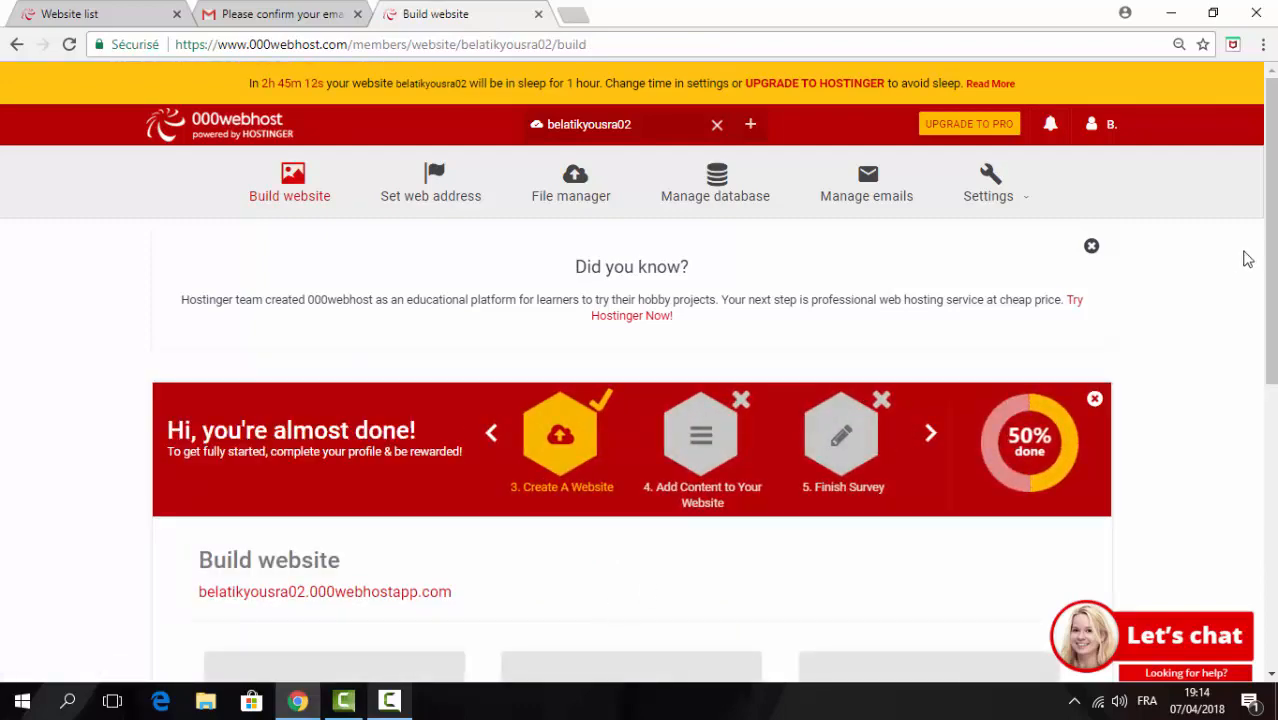
{"action": "left_click_drag", "start_coordinate": [1271, 245], "coordinate": [1258, 405]}
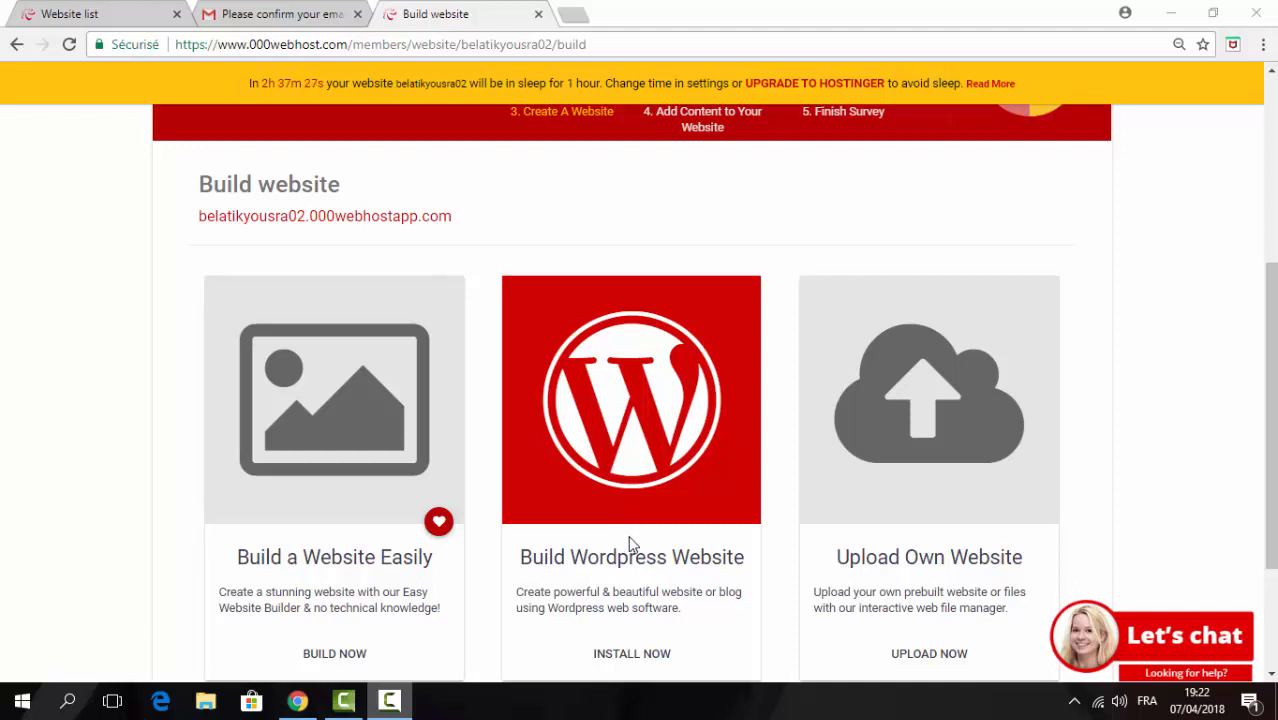
{"action": "left_click", "coordinate": [633, 660]}
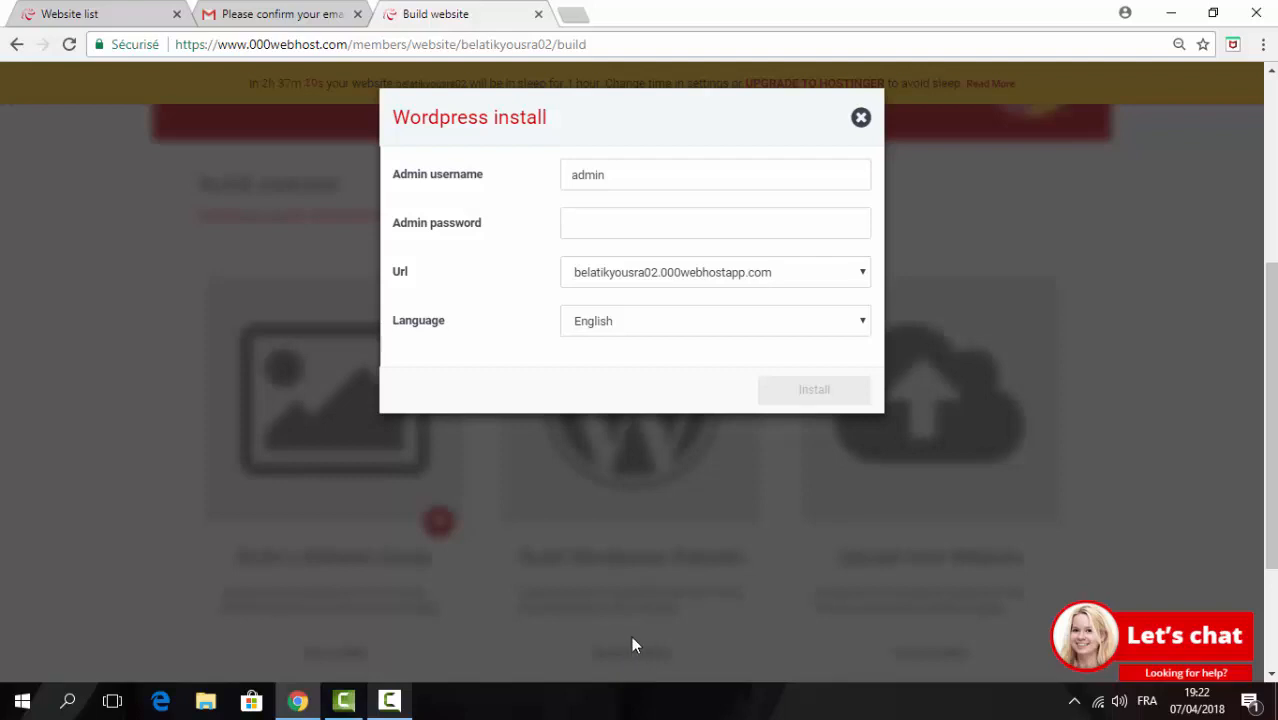
Enter the admin password, set the language to French and install WordPress.
{"action": "left_click", "coordinate": [603, 218]}
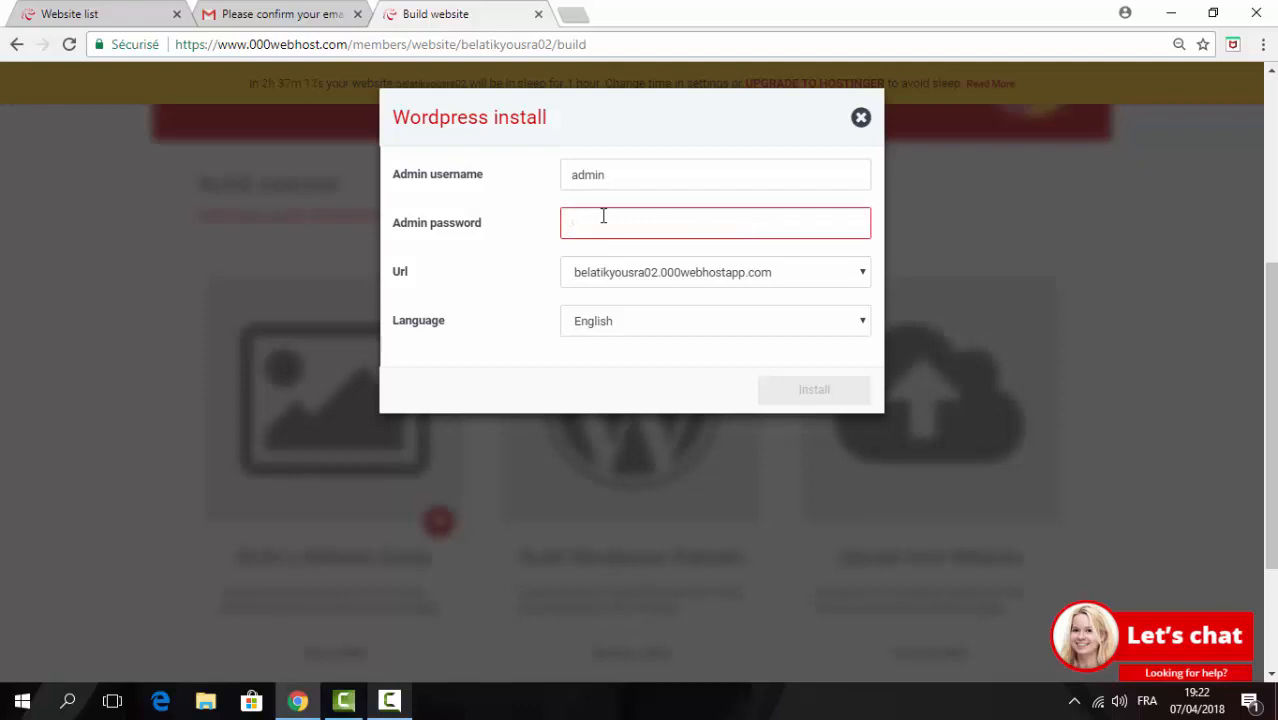
{"action": "type", "text": "••••••"}
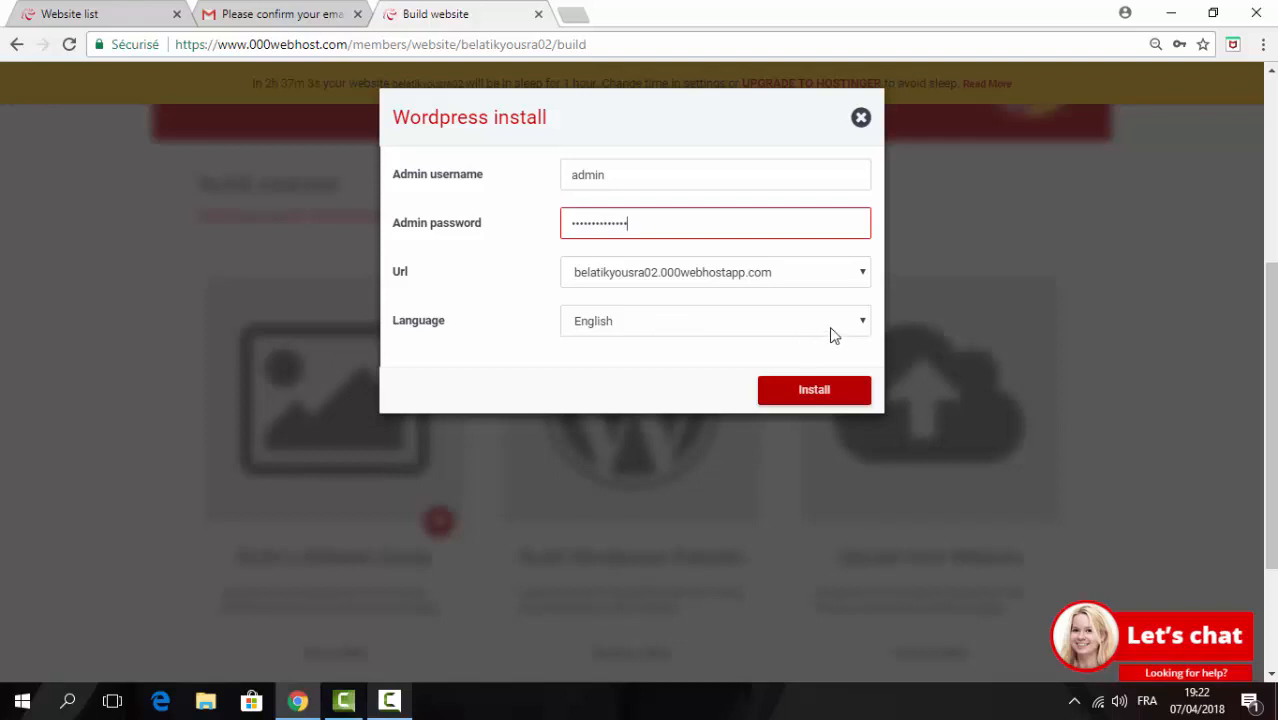
{"action": "left_click", "coordinate": [866, 322]}
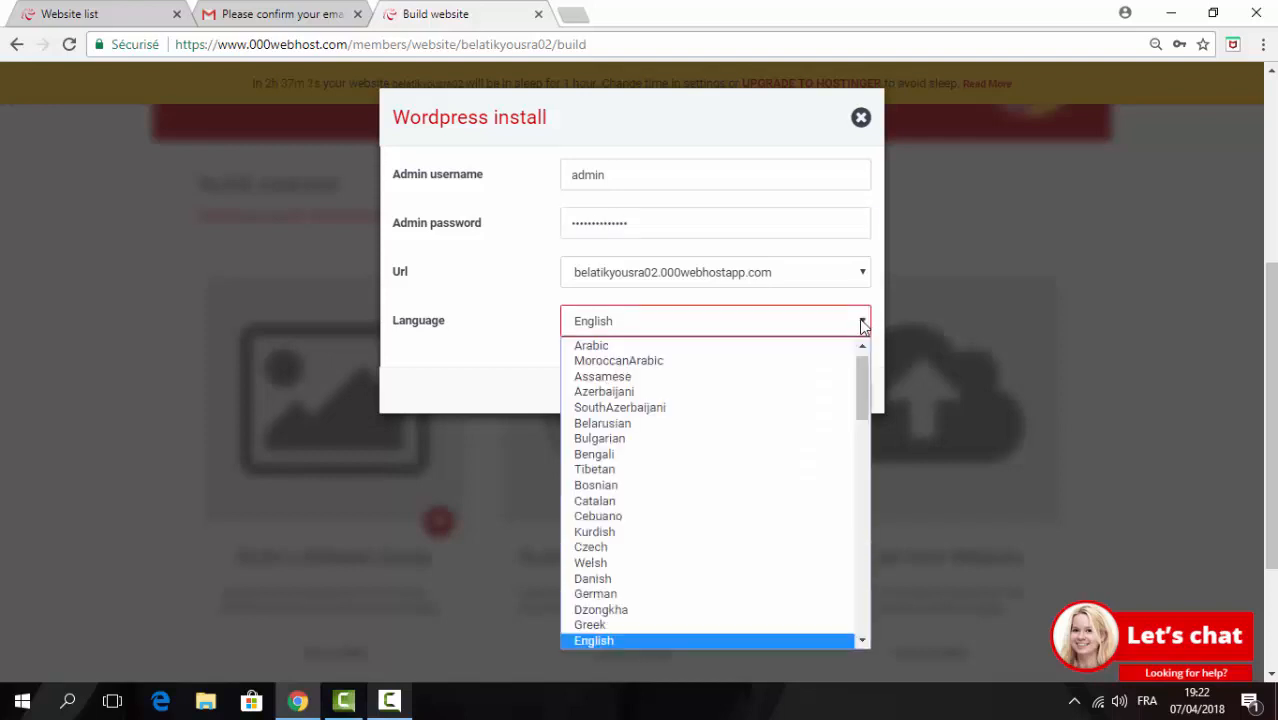
{"action": "left_click_drag", "start_coordinate": [861, 392], "coordinate": [787, 477]}
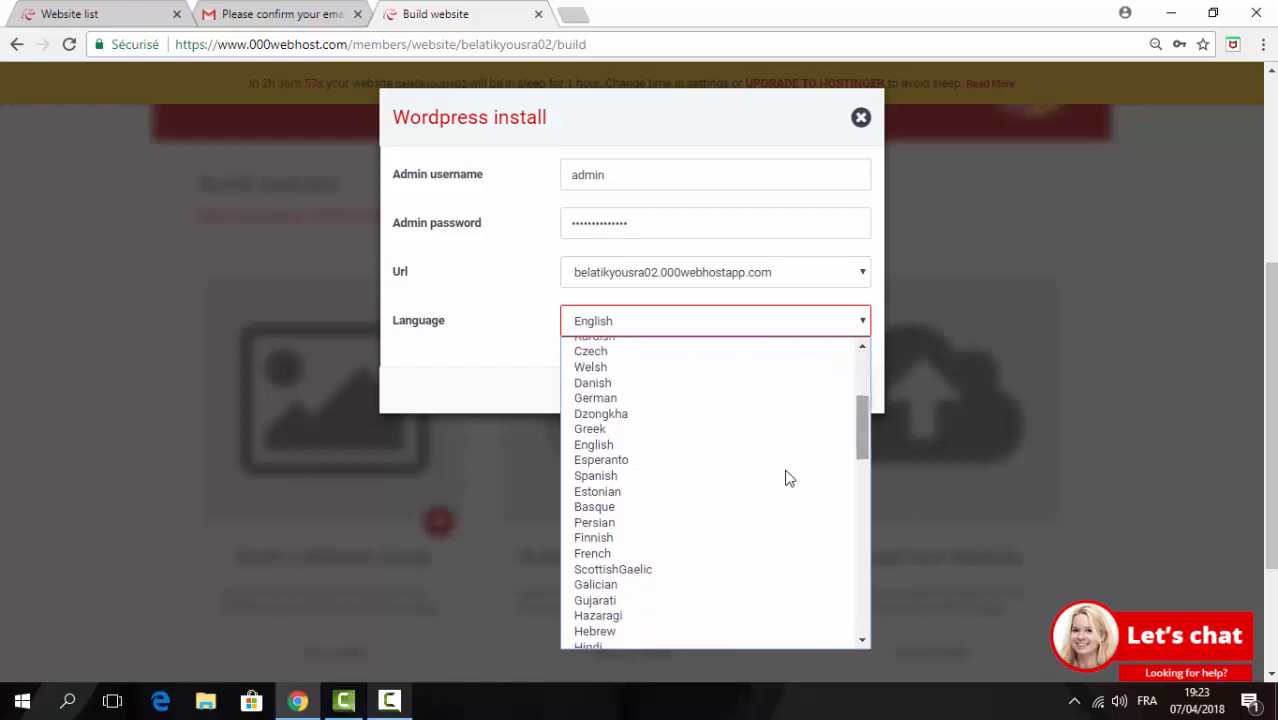
{"action": "left_click", "coordinate": [684, 554]}
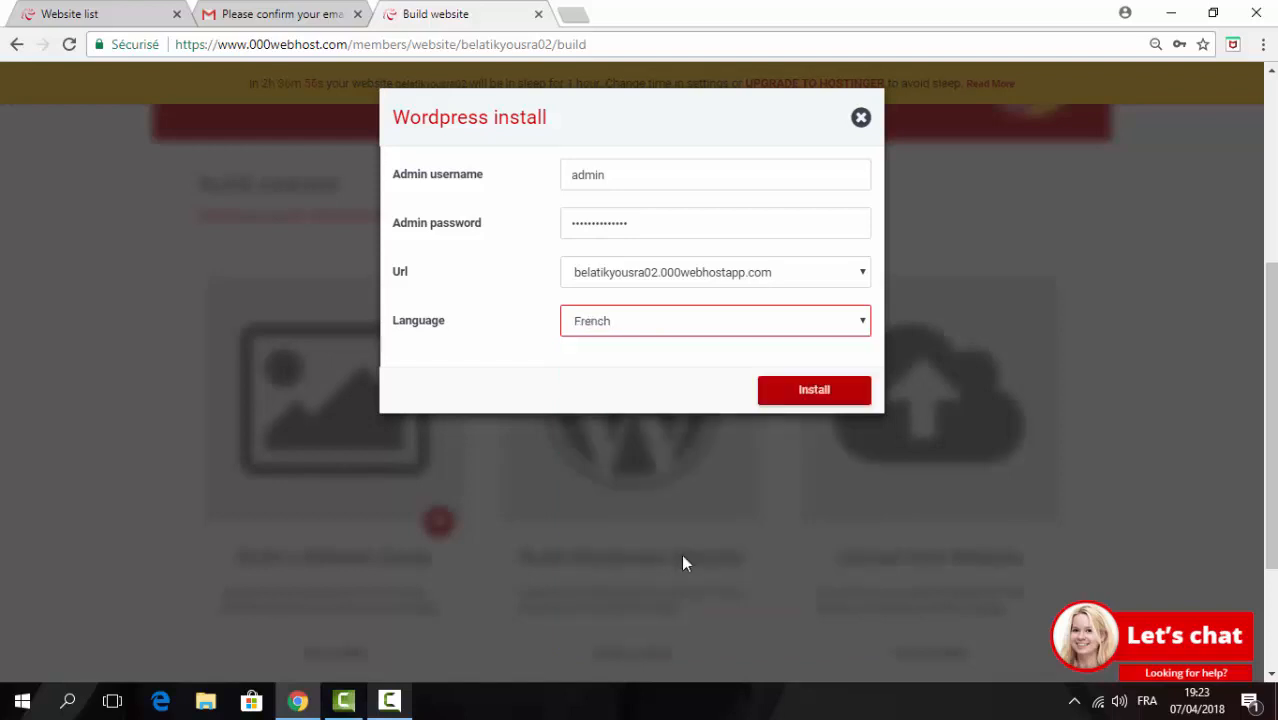
{"action": "left_click", "coordinate": [791, 407]}
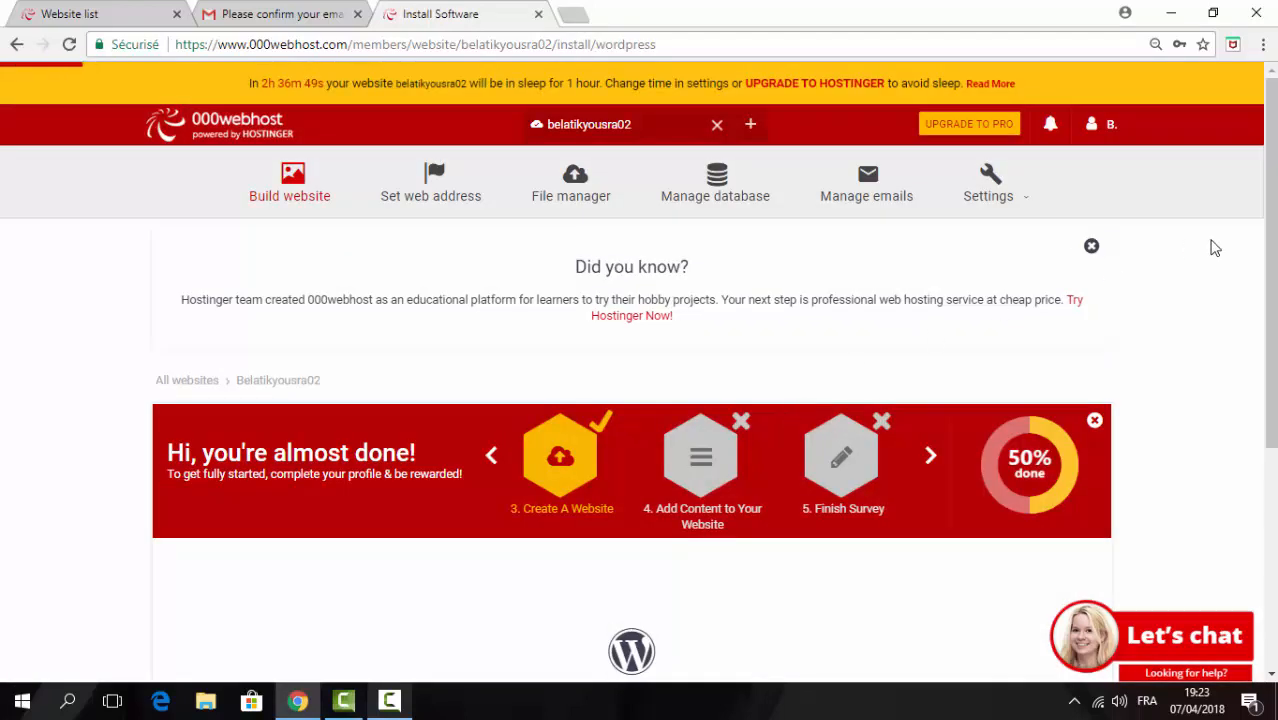
Open the configuration page of the installed WordPress site.
{"action": "left_click_drag", "start_coordinate": [1273, 180], "coordinate": [1273, 322]}
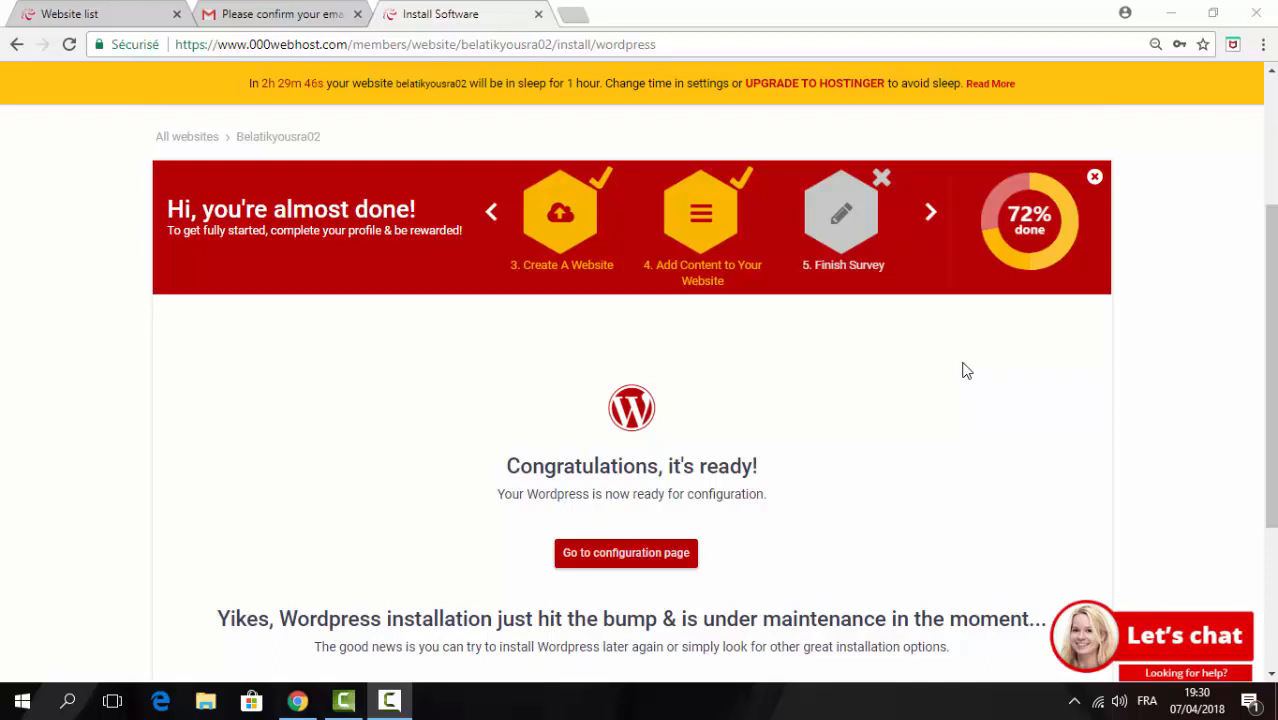
{"action": "left_click", "coordinate": [645, 560]}
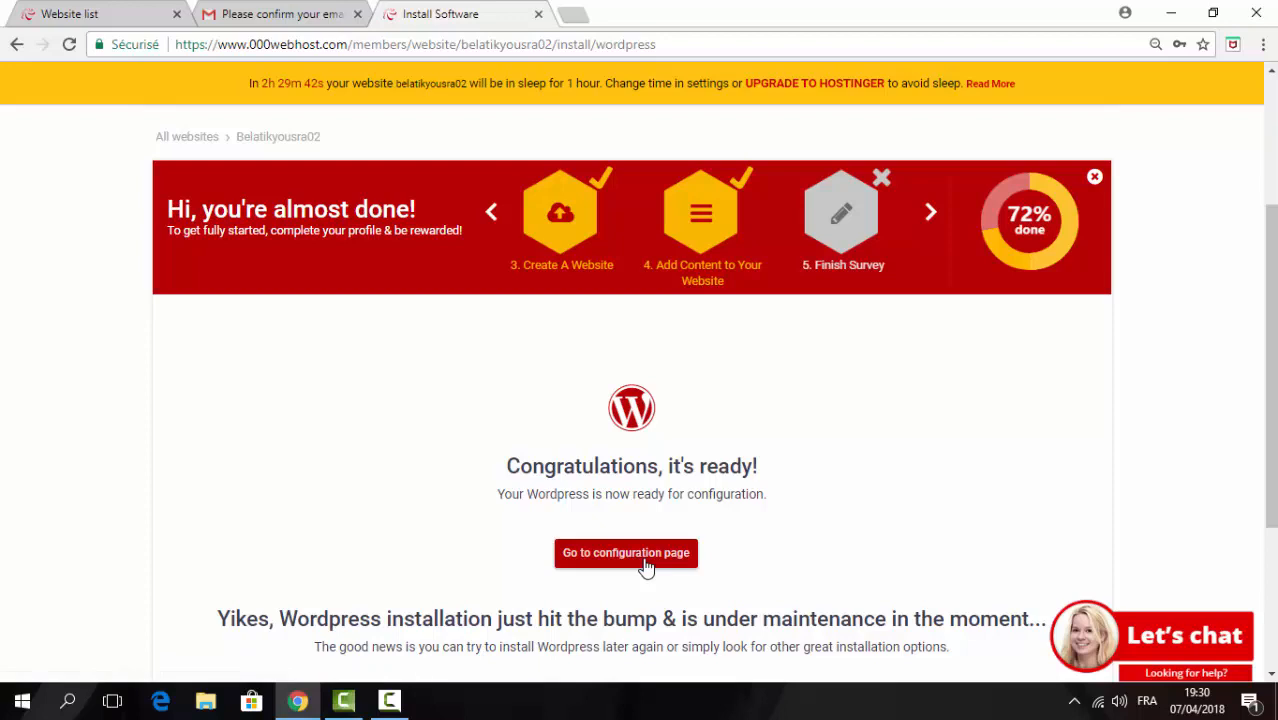
{"action": "left_click", "coordinate": [645, 560]}
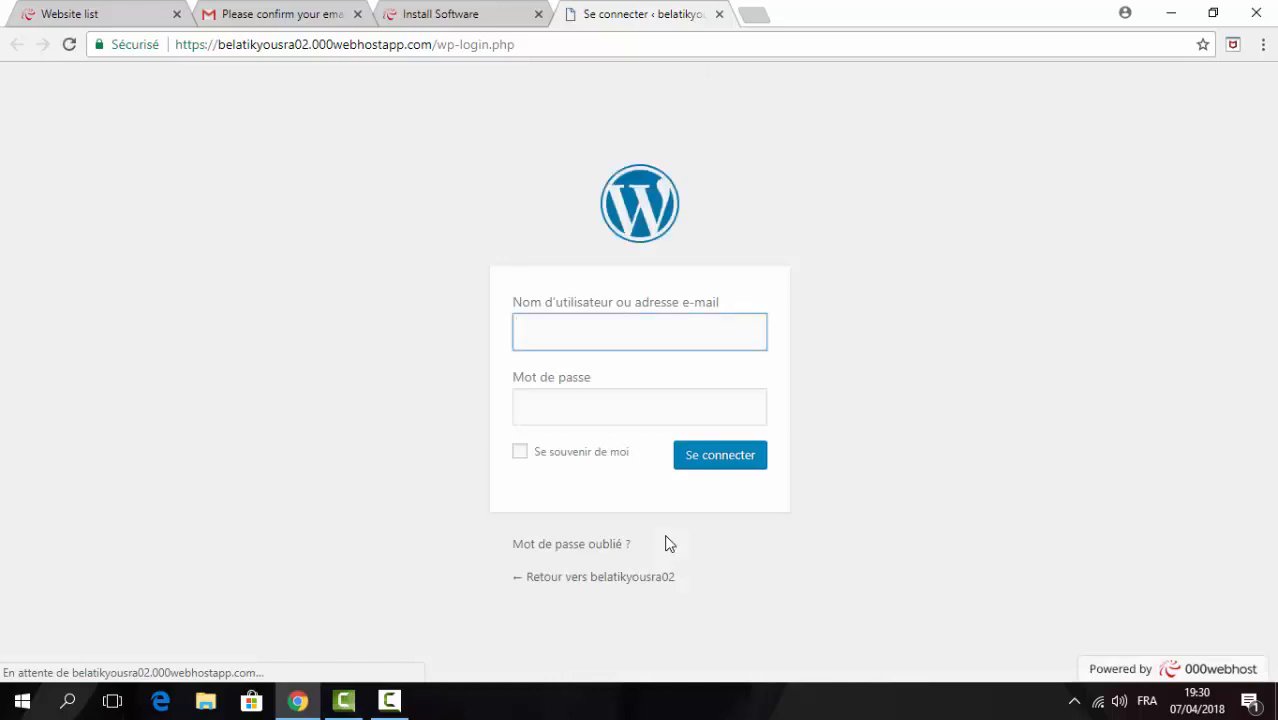
{"action": "left_click", "coordinate": [708, 333]}
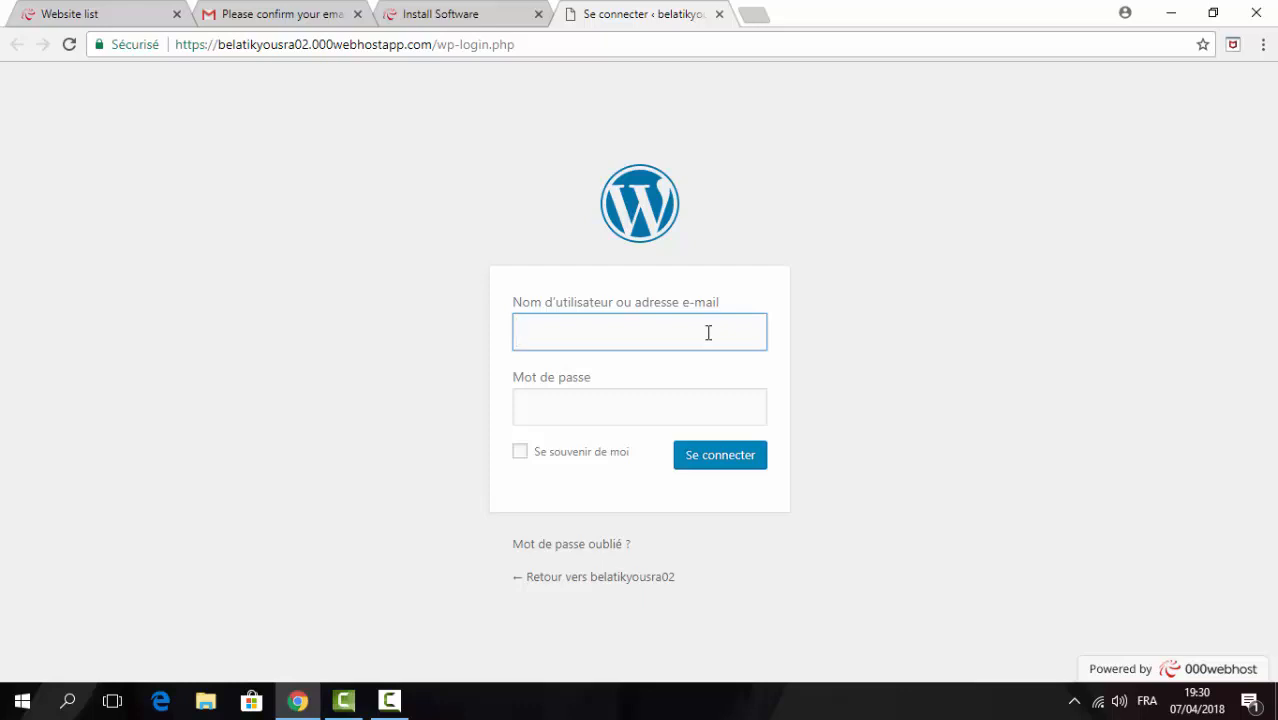
{"action": "key", "text": "ctrl+f"}
{"action": "key", "text": "ctrl+v"}
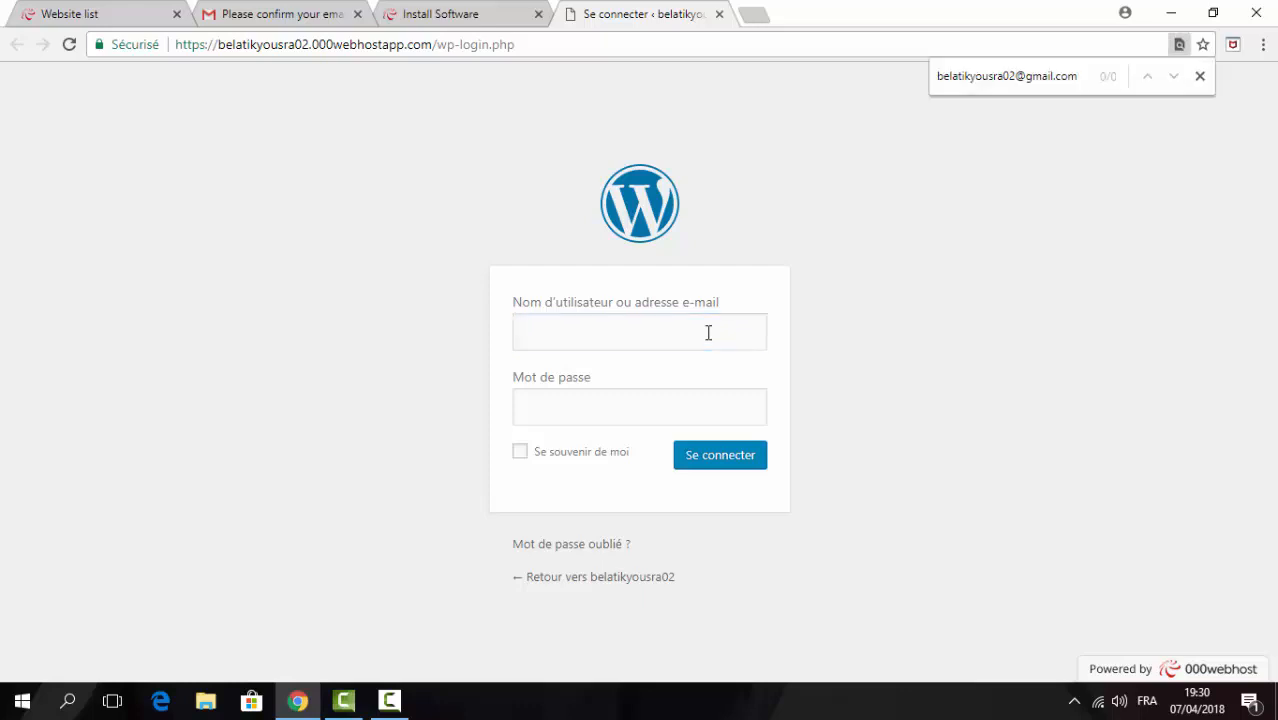
Log in to the WordPress site with the account e-mail and password.
{"action": "left_click", "coordinate": [687, 320]}
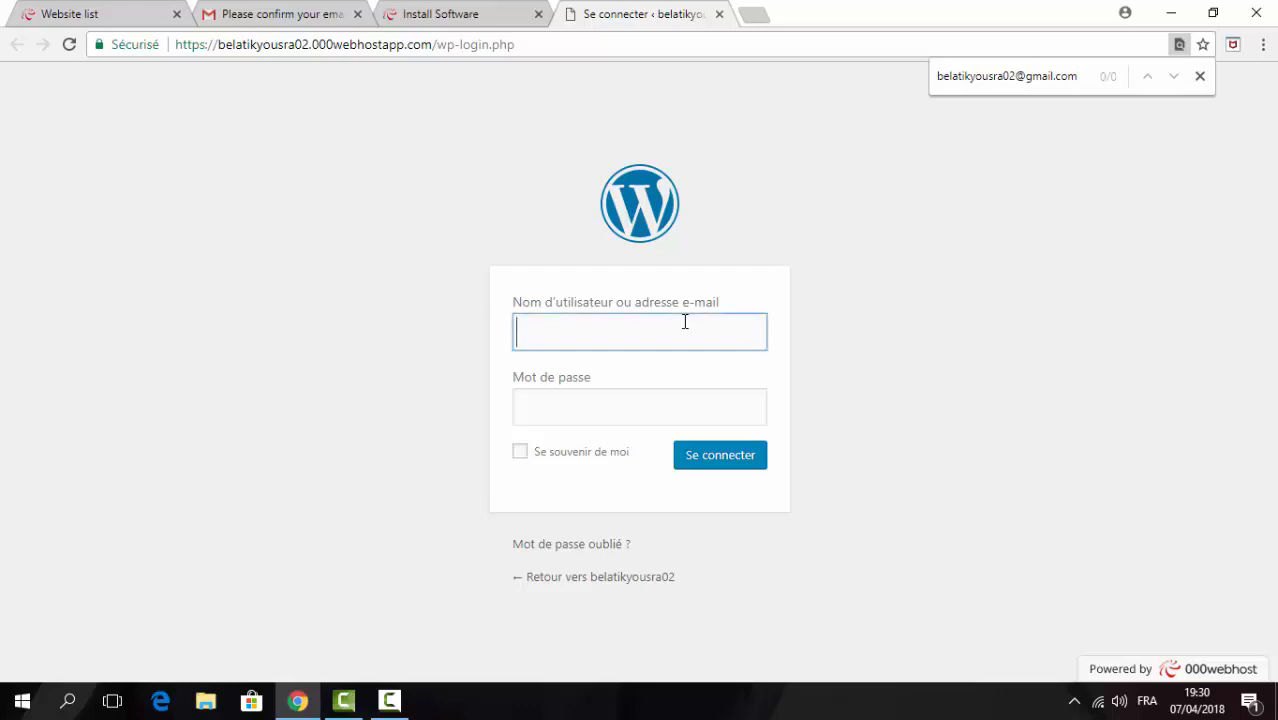
{"action": "key", "text": "ctrl+v"}
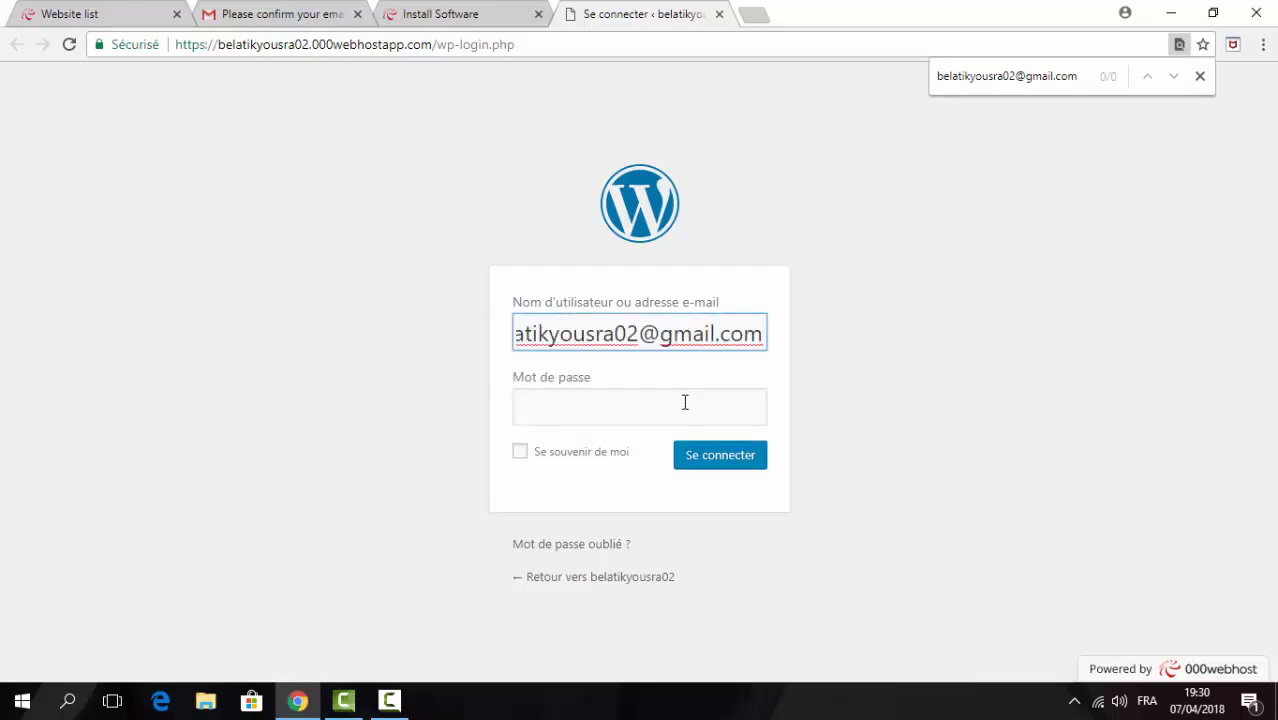
{"action": "left_click", "coordinate": [685, 402]}
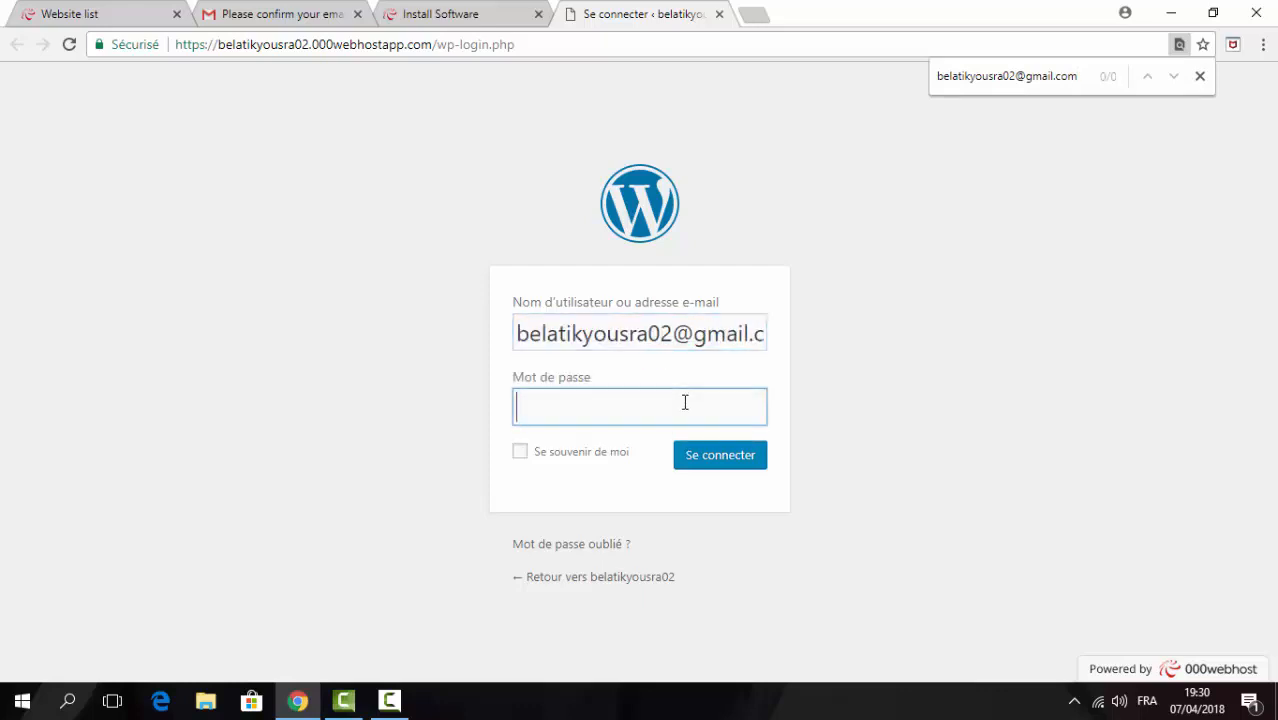
{"action": "type", "text": "aaaaaaaaaaaaaa"}
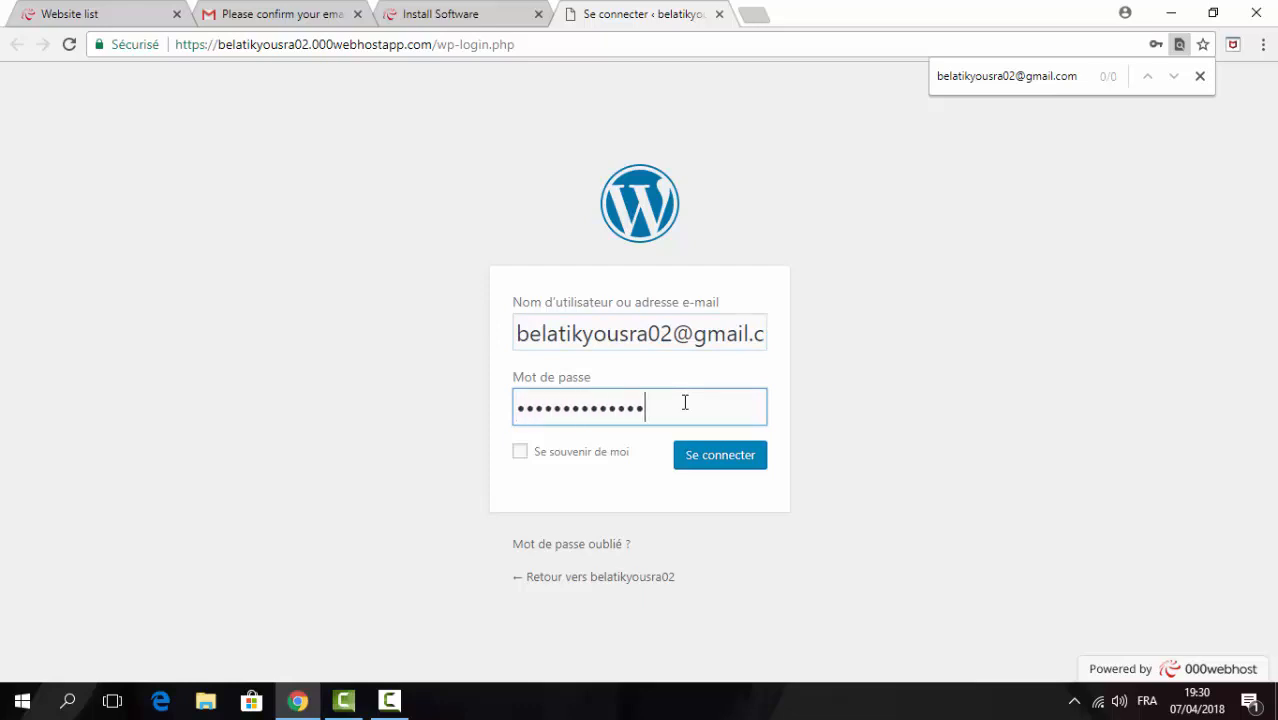
{"action": "left_click", "coordinate": [707, 466]}
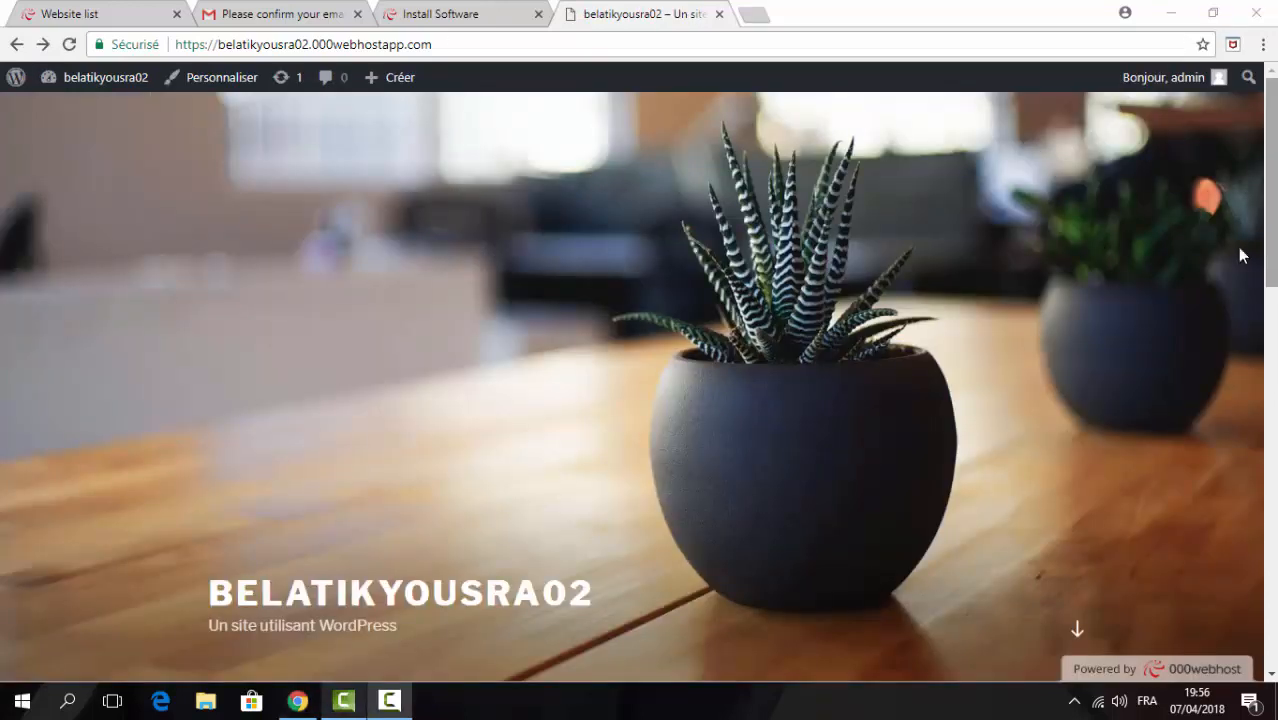
{"action": "left_click", "coordinate": [383, 706]}
{"action": "left_click", "coordinate": [383, 706]}
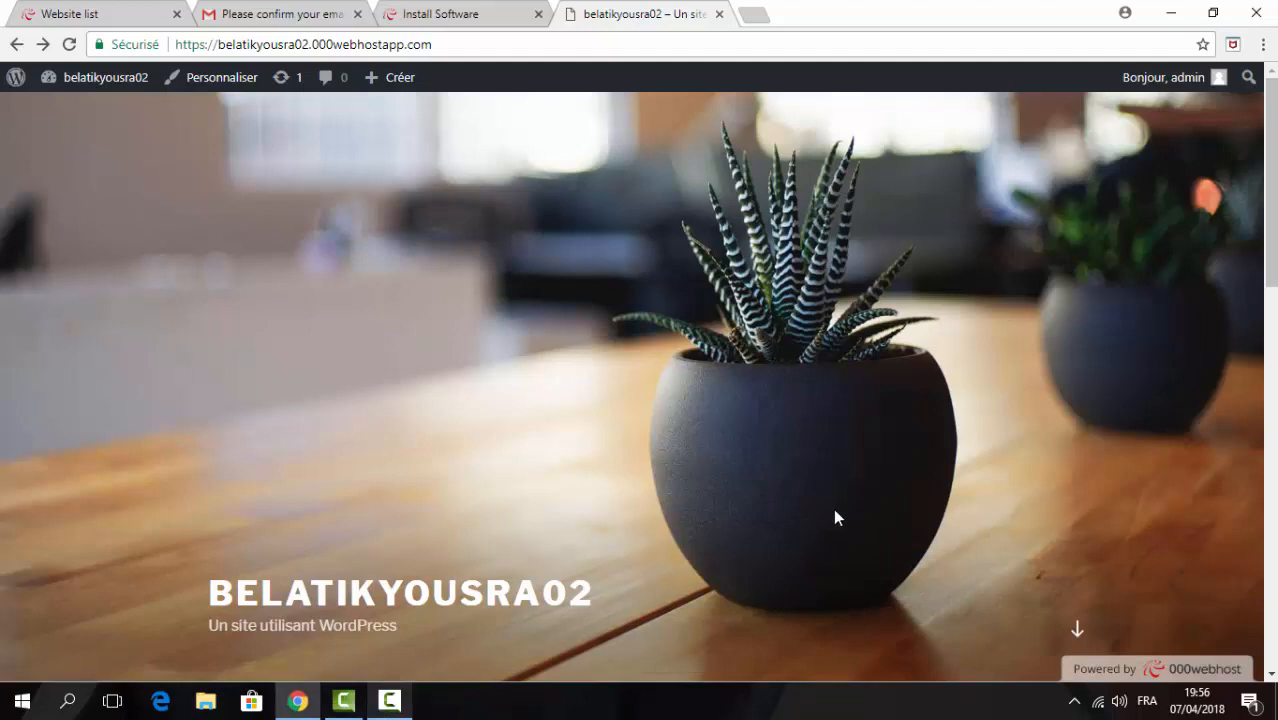
Open the administration dashboard (Tableau de bord) of the WordPress site.
{"action": "left_click_drag", "start_coordinate": [1271, 228], "coordinate": [1275, 145]}
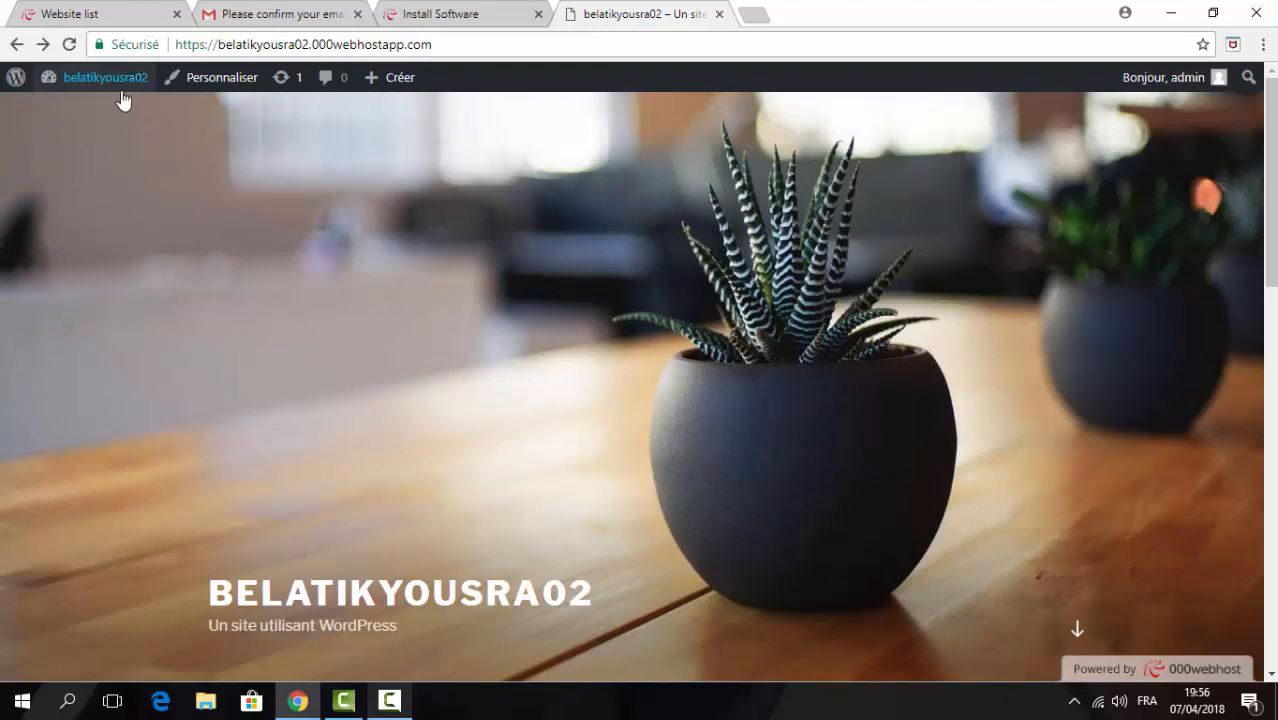
{"action": "mouse_move", "coordinate": [122, 92]}
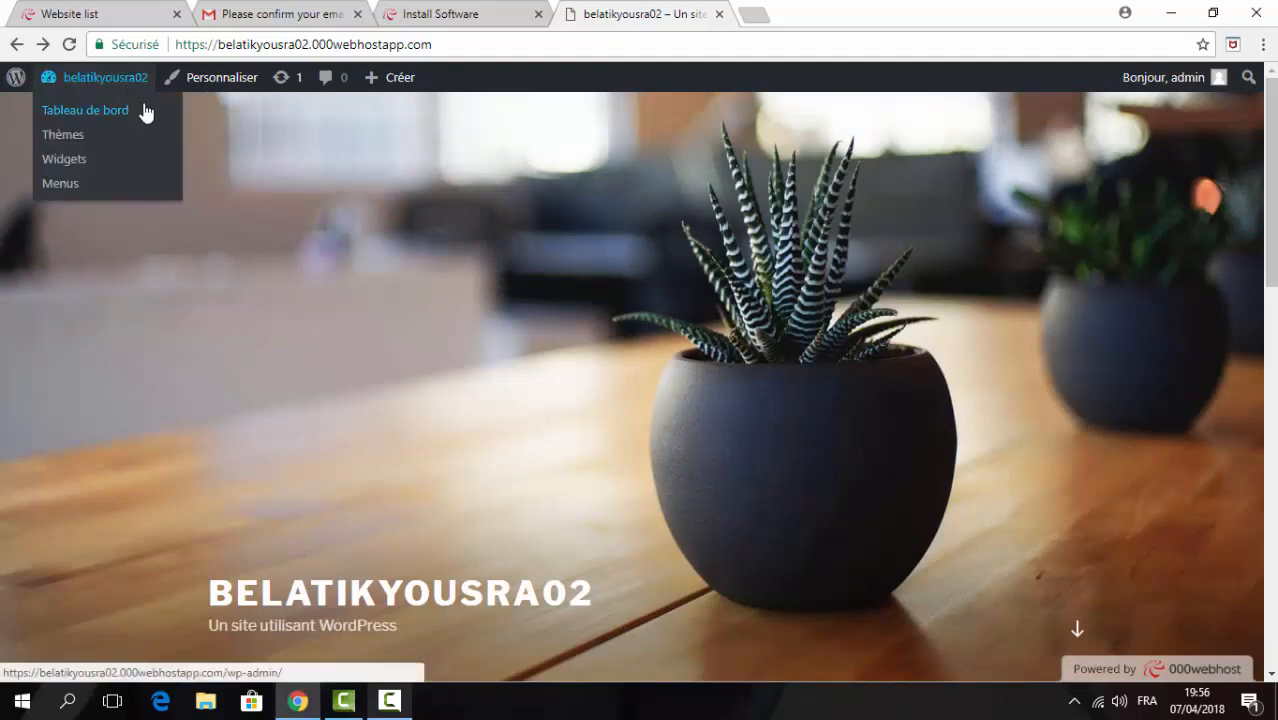
{"action": "left_click", "coordinate": [141, 113]}
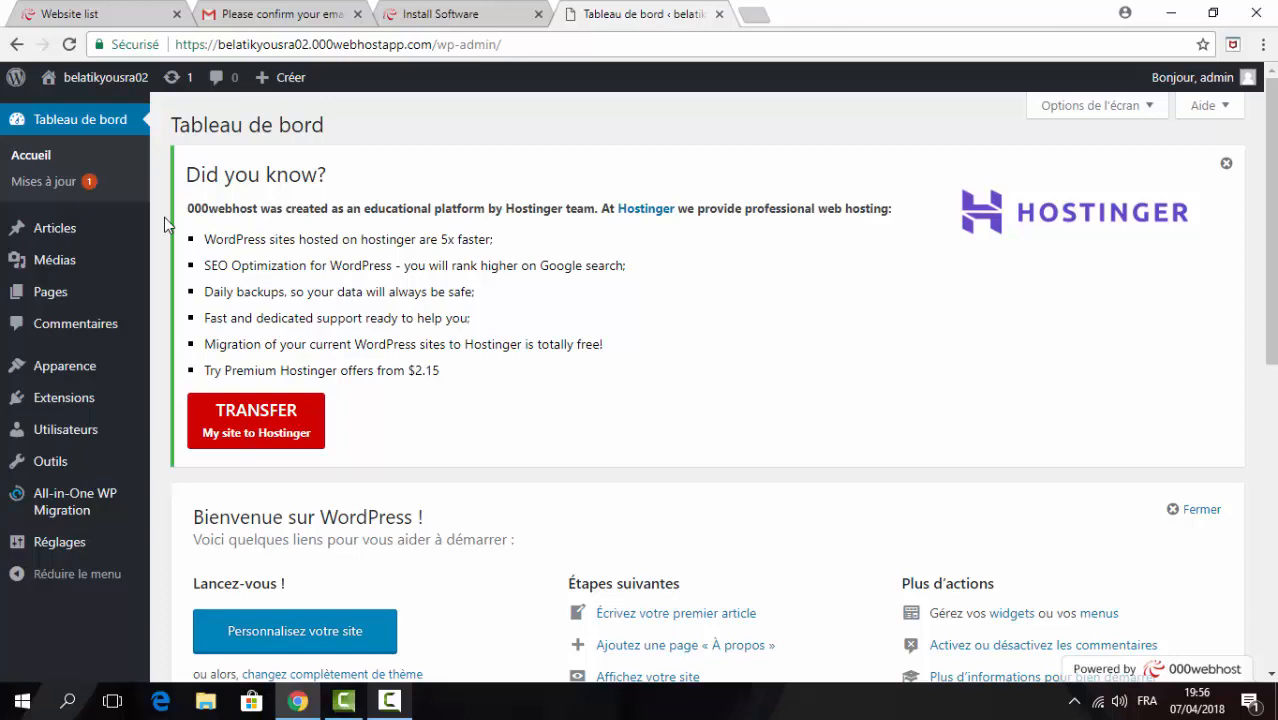
Look over the dashboard's sections and open the theme management page to change the site's theme completely.
{"action": "mouse_move", "coordinate": [95, 304]}
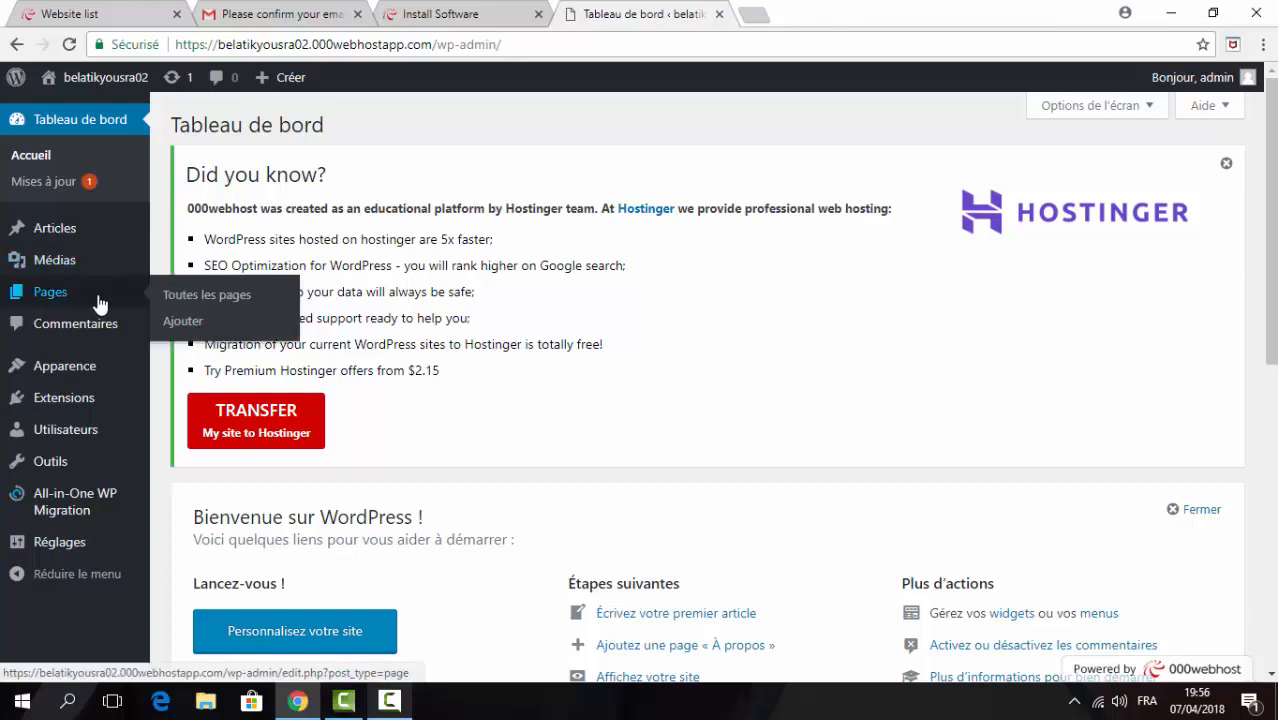
{"action": "mouse_move", "coordinate": [110, 262]}
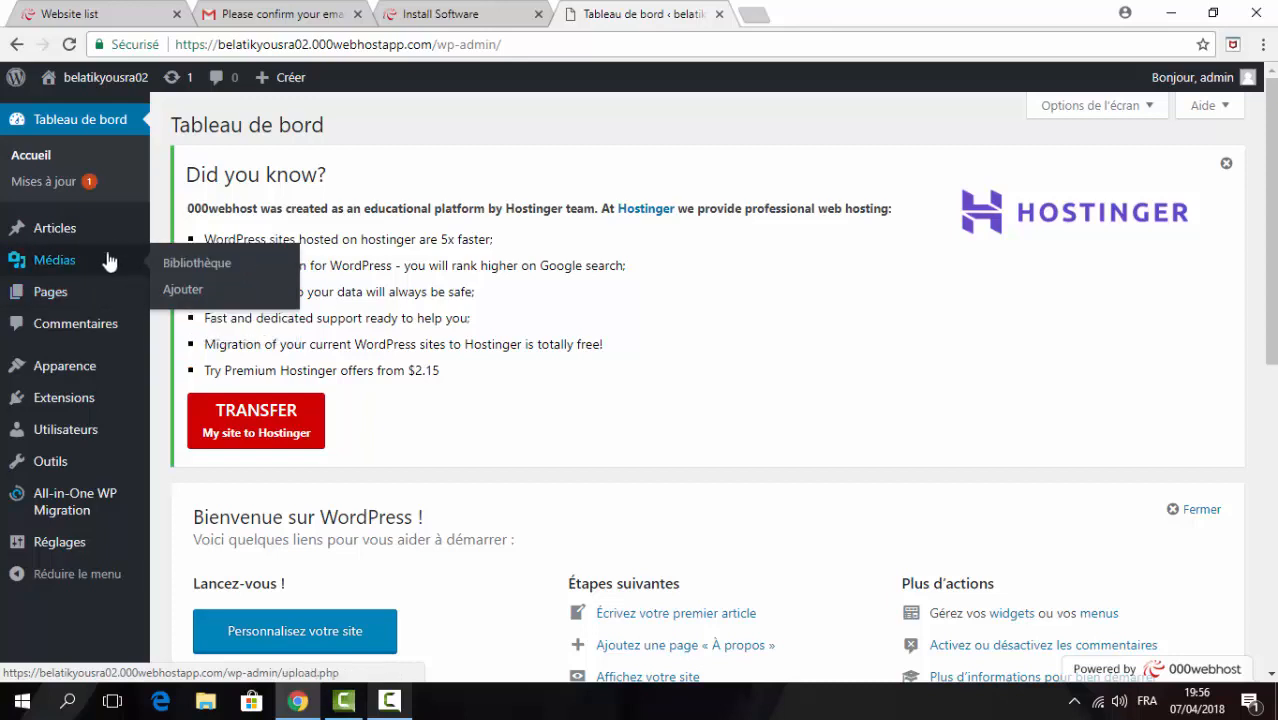
{"action": "mouse_move", "coordinate": [118, 229]}
{"action": "mouse_move", "coordinate": [117, 377]}
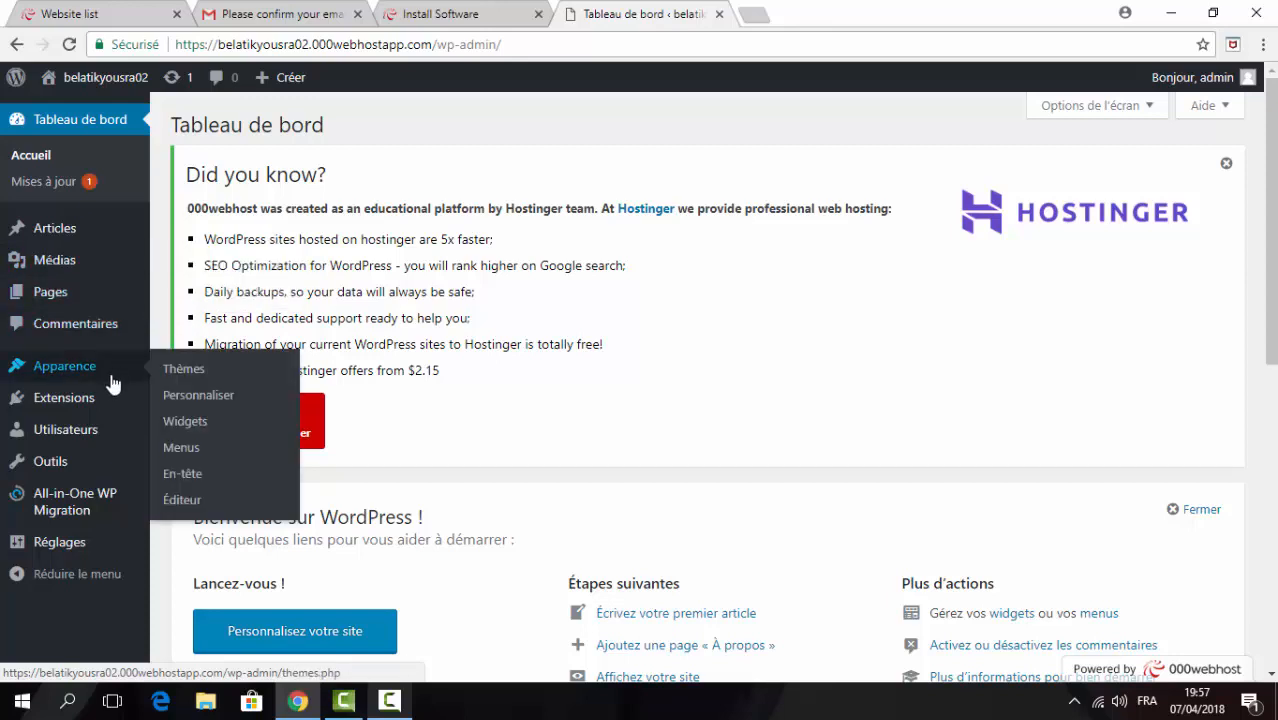
{"action": "mouse_move", "coordinate": [108, 408]}
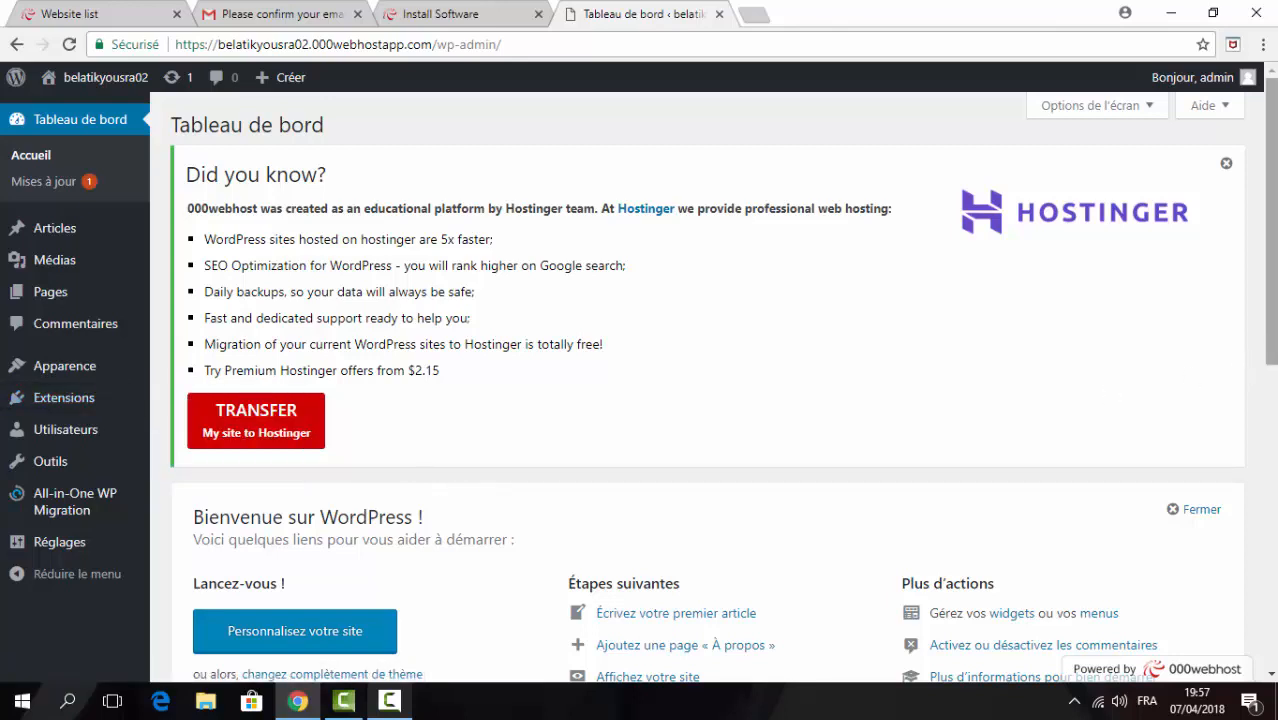
{"action": "scroll", "coordinate": [1270, 340], "scroll_direction": "down", "scroll_amount": 3}
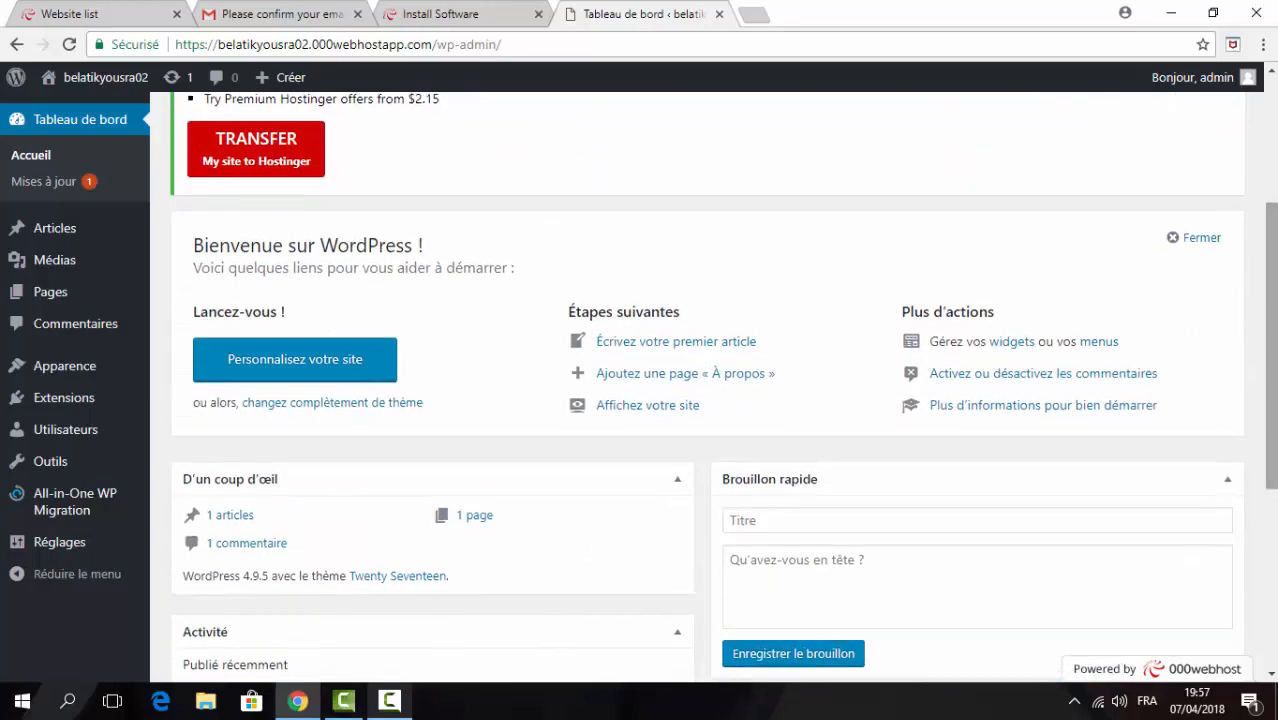
{"action": "left_click", "coordinate": [330, 403]}
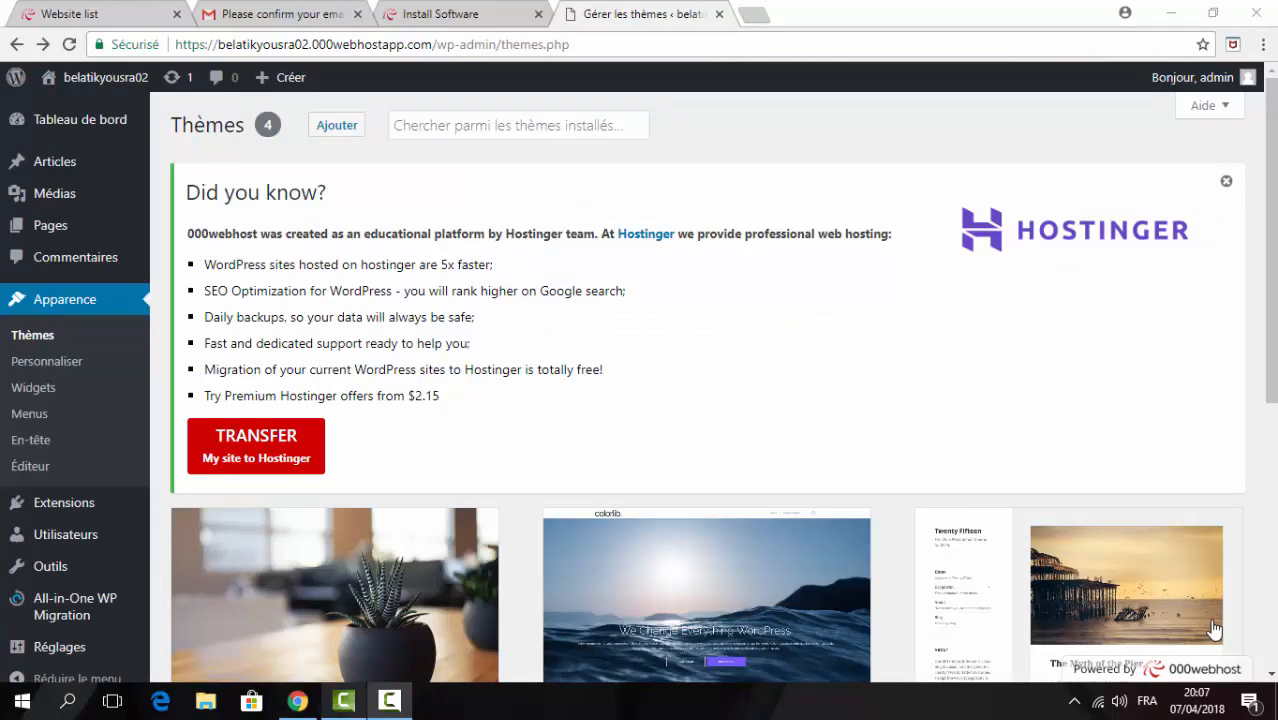
Review the installed themes and open the catalogue for adding new themes.
{"action": "left_click_drag", "start_coordinate": [1271, 399], "coordinate": [1271, 533]}
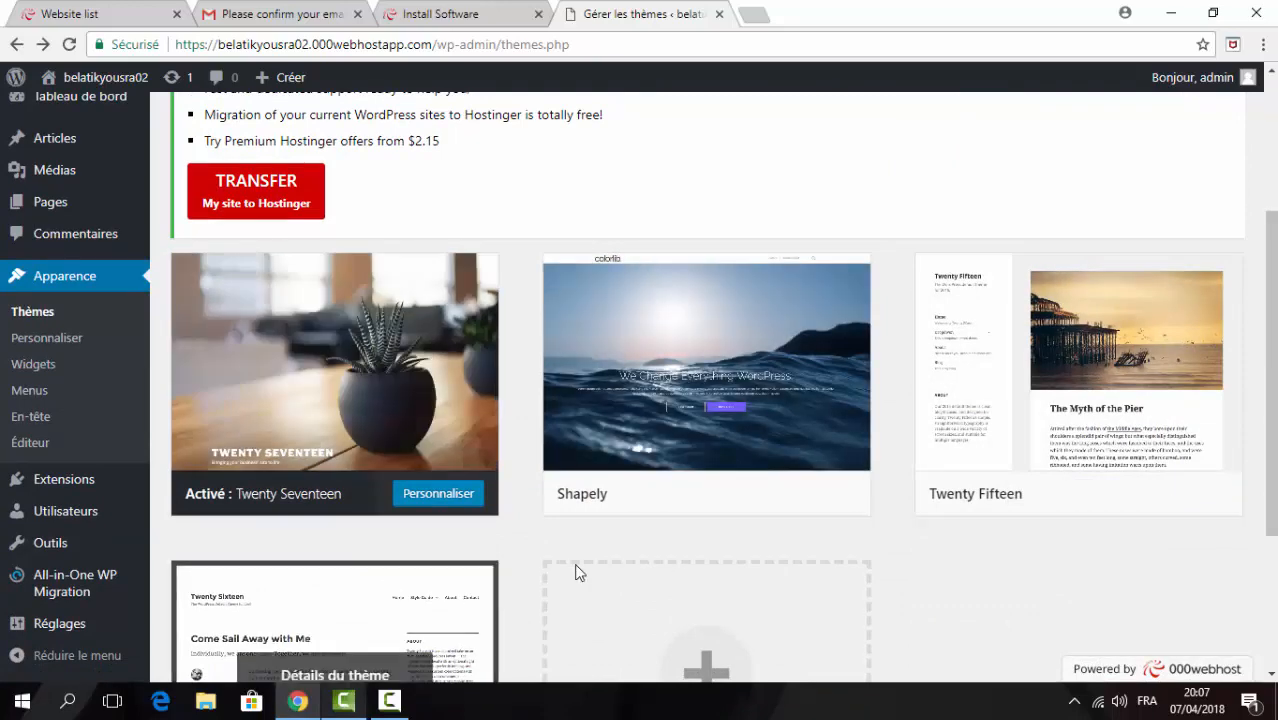
{"action": "left_click_drag", "start_coordinate": [1272, 361], "coordinate": [1270, 150]}
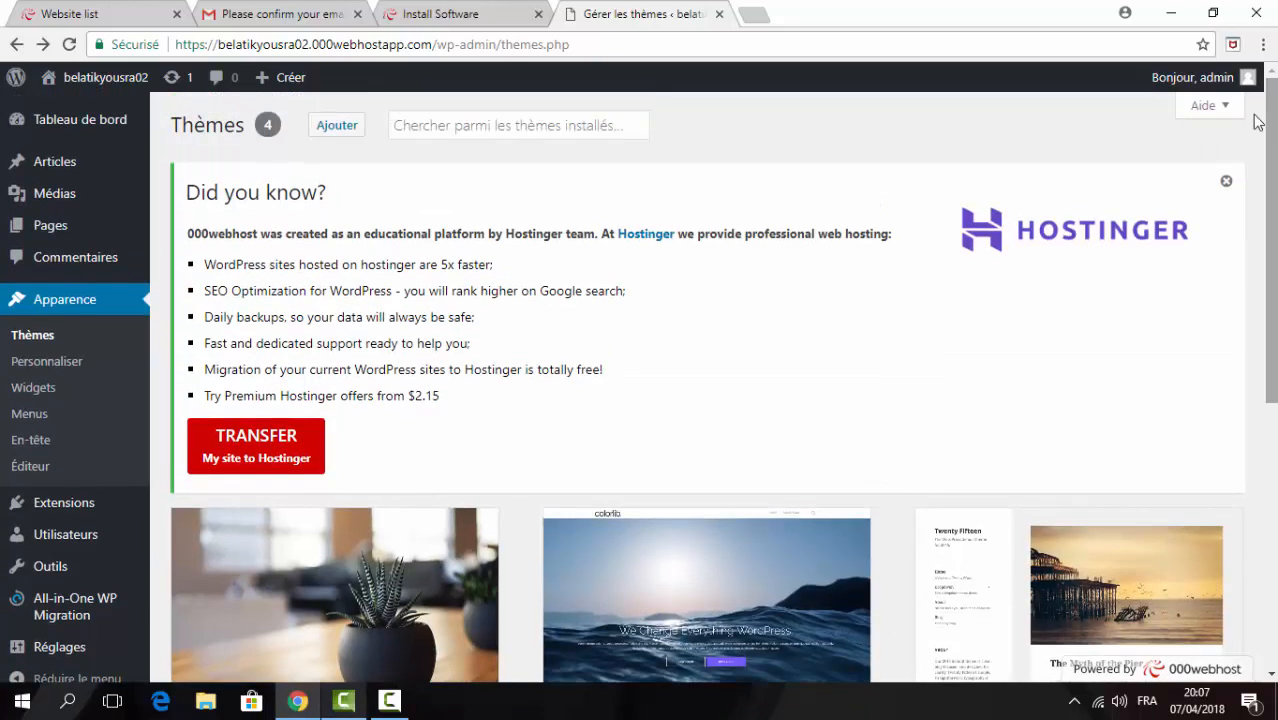
{"action": "left_click", "coordinate": [339, 134]}
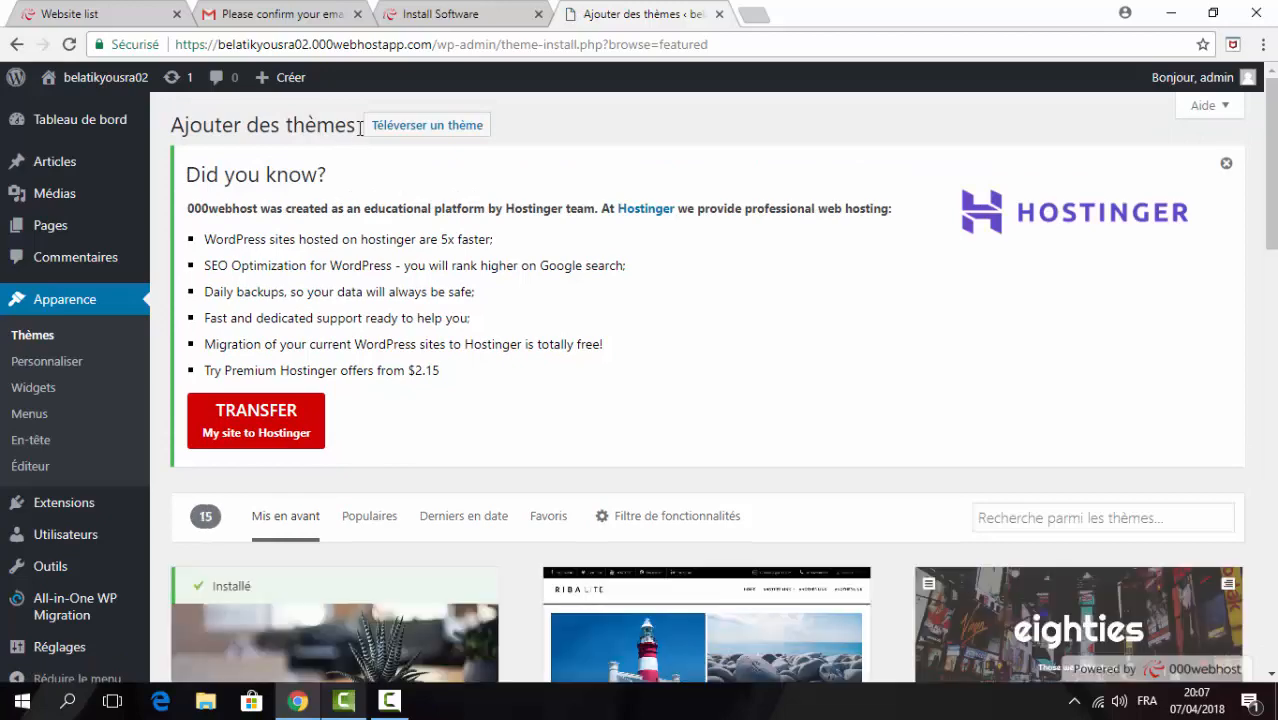
{"action": "left_click_drag", "start_coordinate": [1273, 235], "coordinate": [1270, 326]}
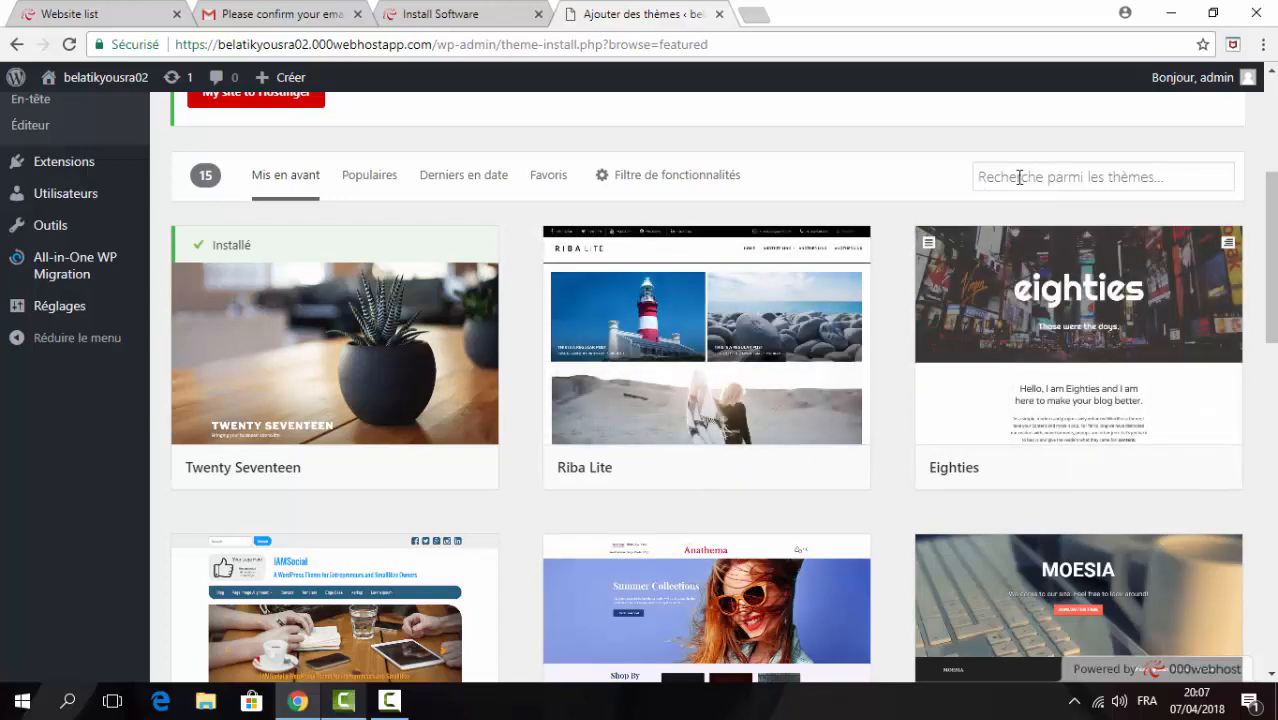
Search the theme catalogue for "sydn" and install the Sydney theme.
{"action": "left_click", "coordinate": [1012, 177]}
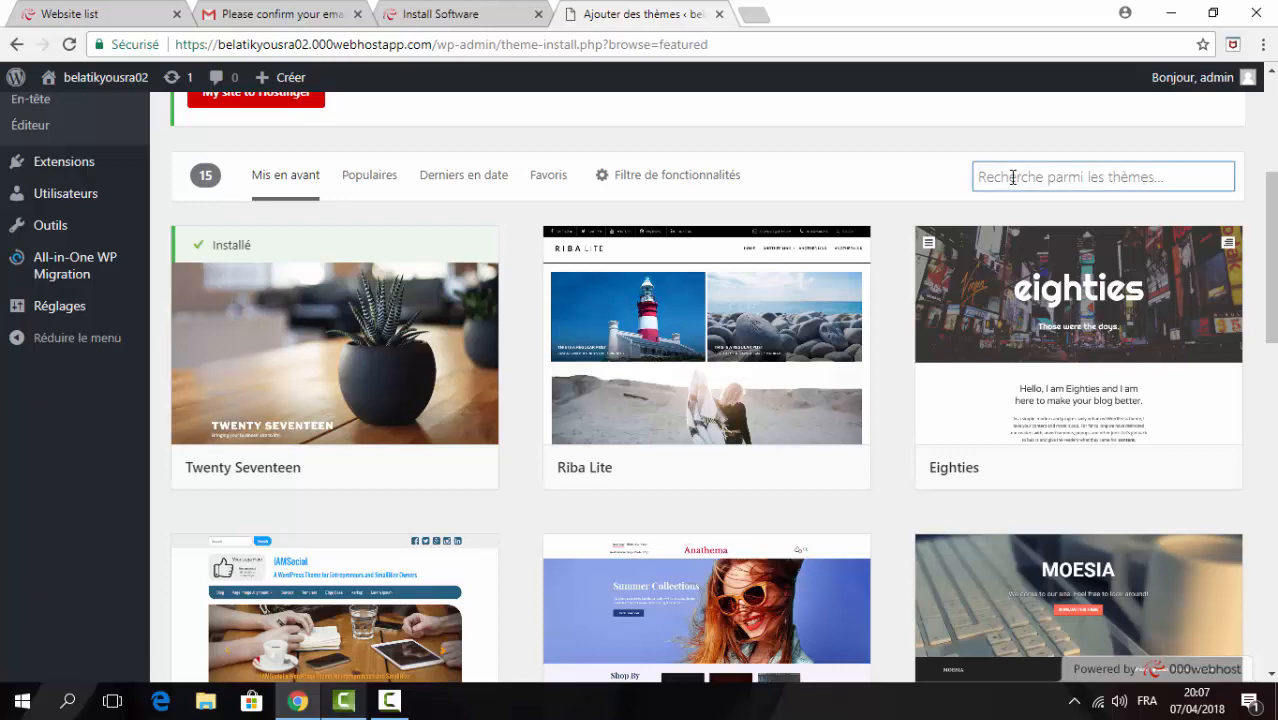
{"action": "type", "text": "sds"}
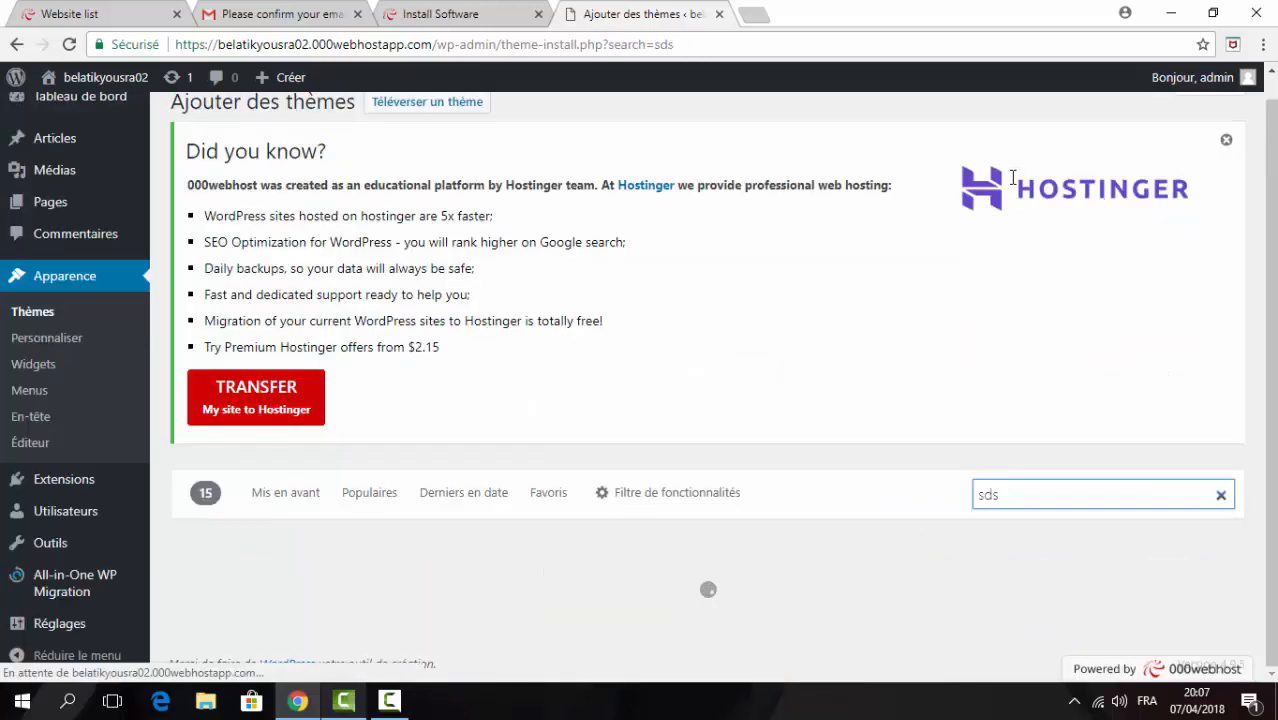
{"action": "key", "text": "BackSpace"}
{"action": "key", "text": "BackSpace"}
{"action": "type", "text": "yd"}
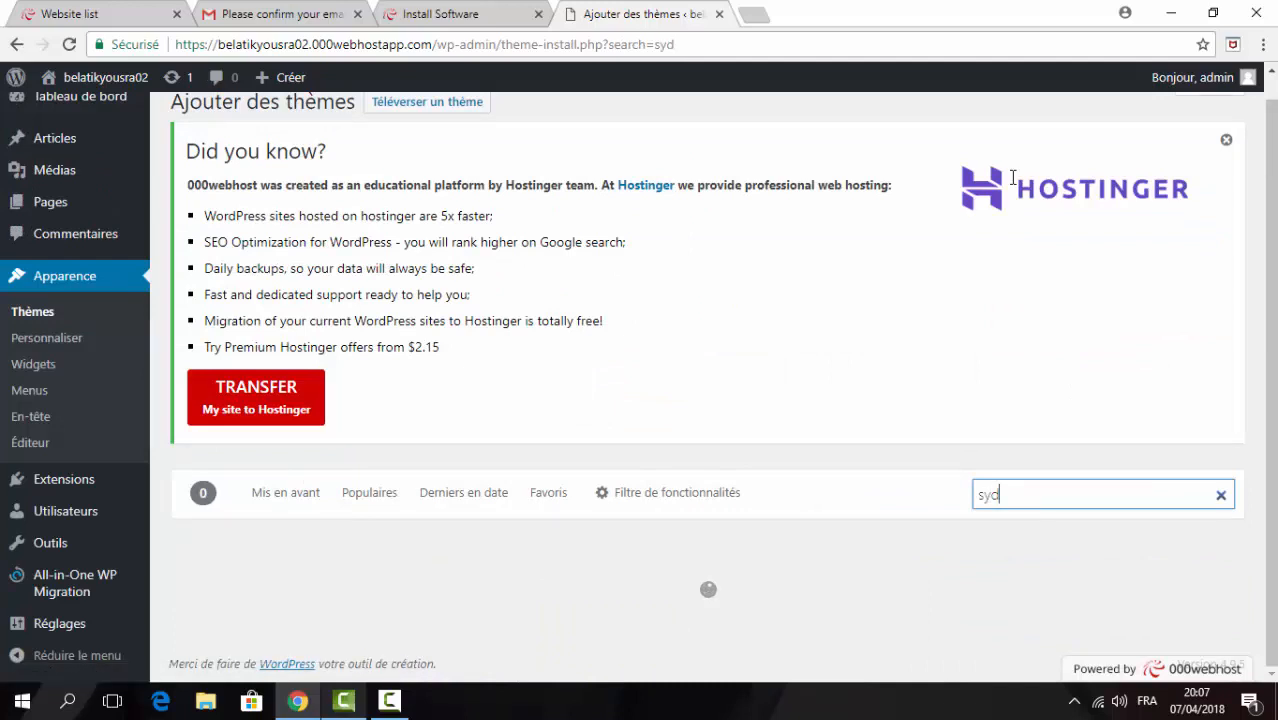
{"action": "type", "text": "n"}
{"action": "scroll", "coordinate": [1012, 177], "scroll_direction": "down", "scroll_amount": 3}
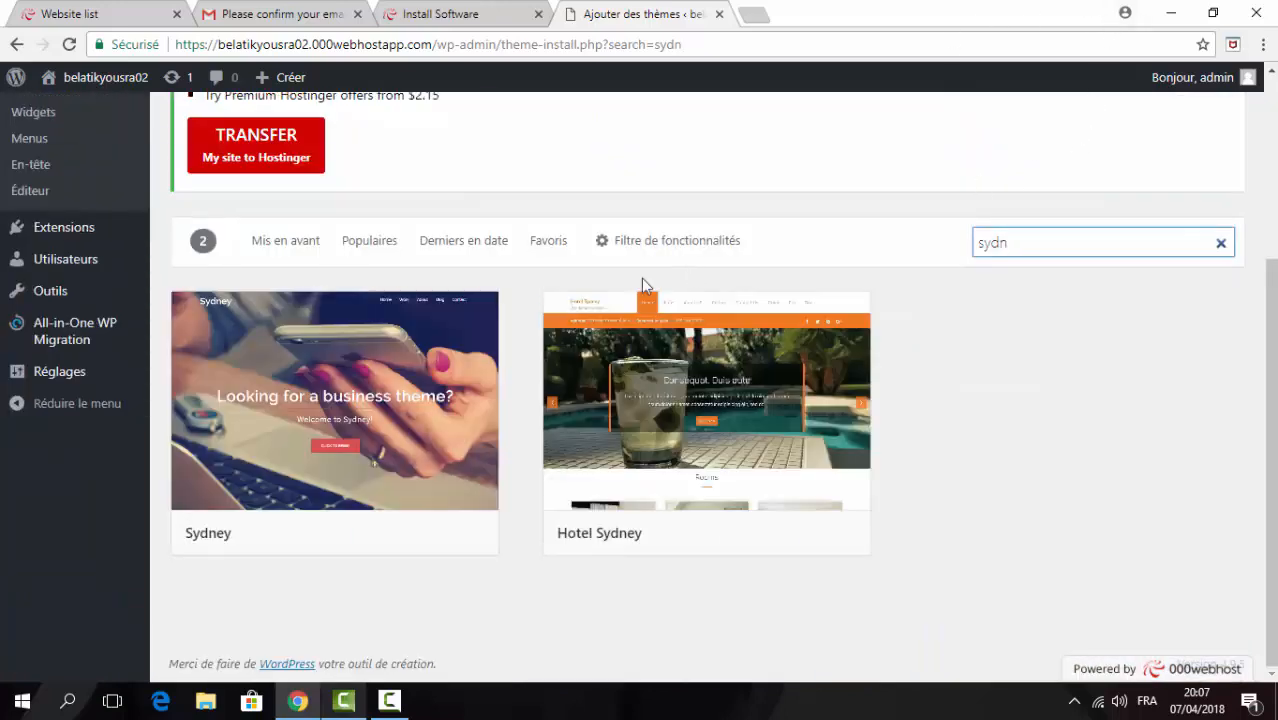
{"action": "mouse_move", "coordinate": [345, 451]}
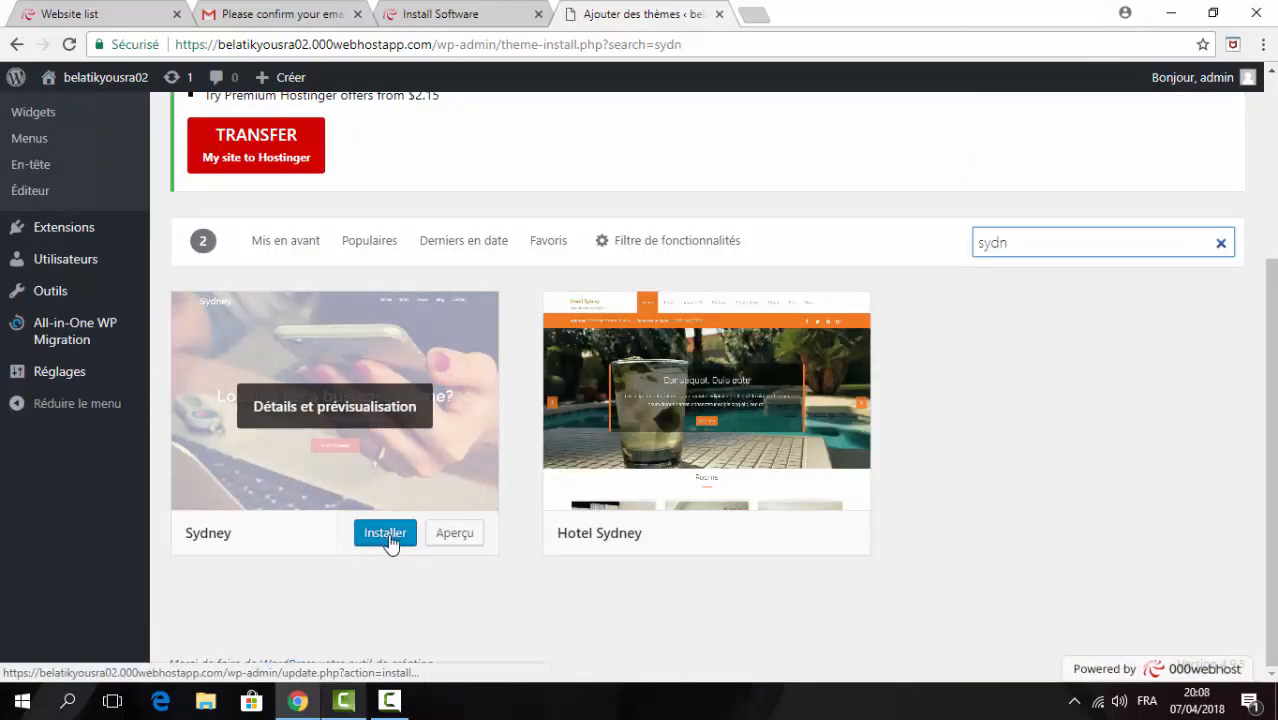
{"action": "left_click", "coordinate": [390, 537]}
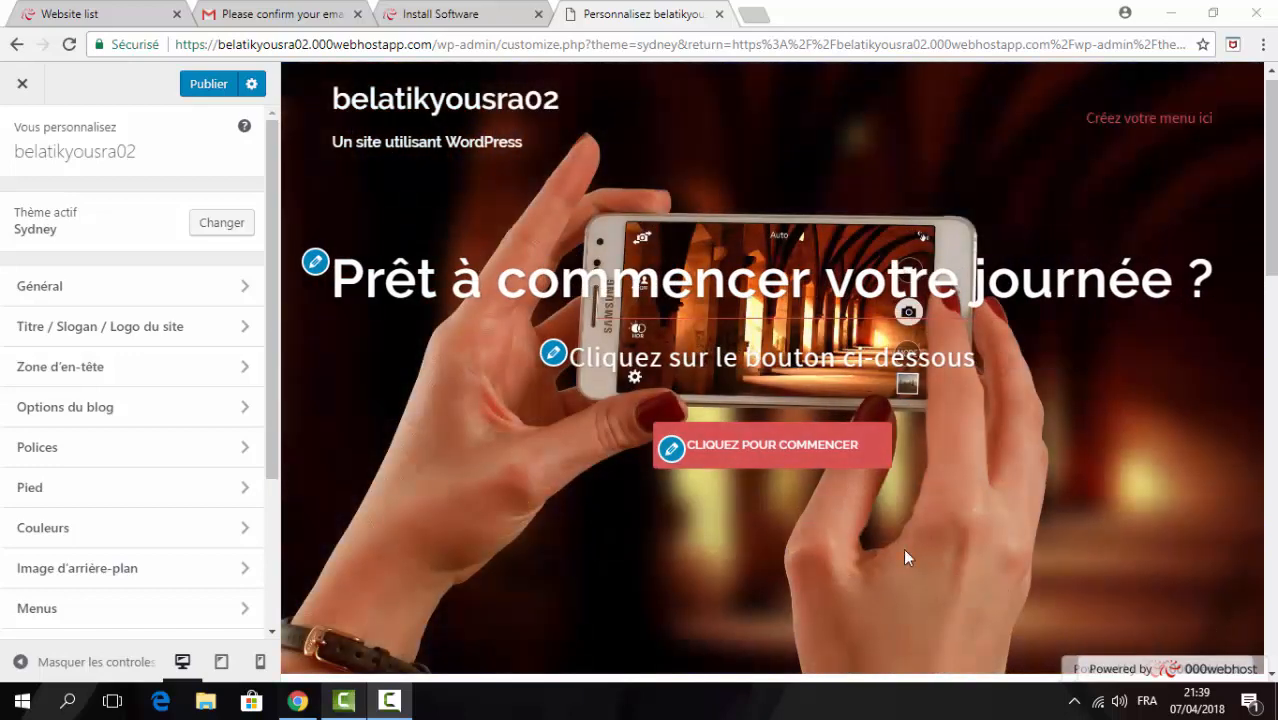
In the Sydney theme's general customization settings, set the page wrapper's top padding to 75.
{"action": "left_click", "coordinate": [94, 292]}
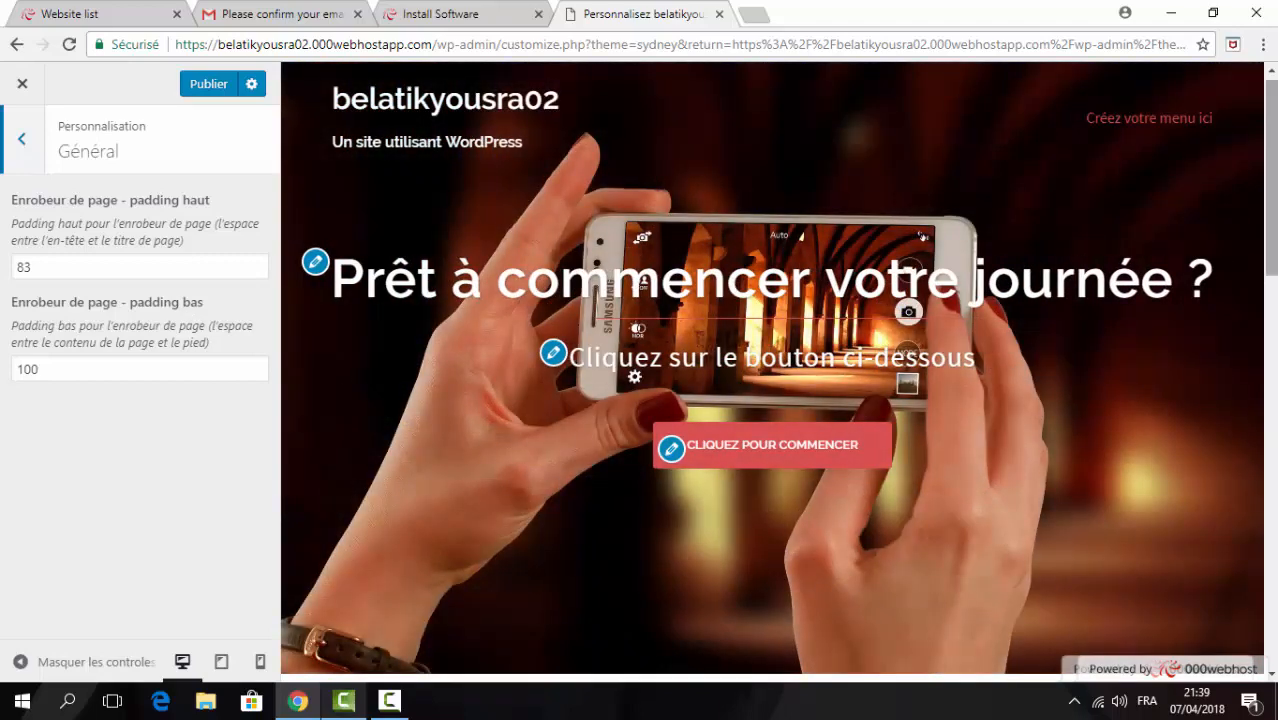
{"action": "left_click_drag", "start_coordinate": [1272, 158], "coordinate": [1272, 316]}
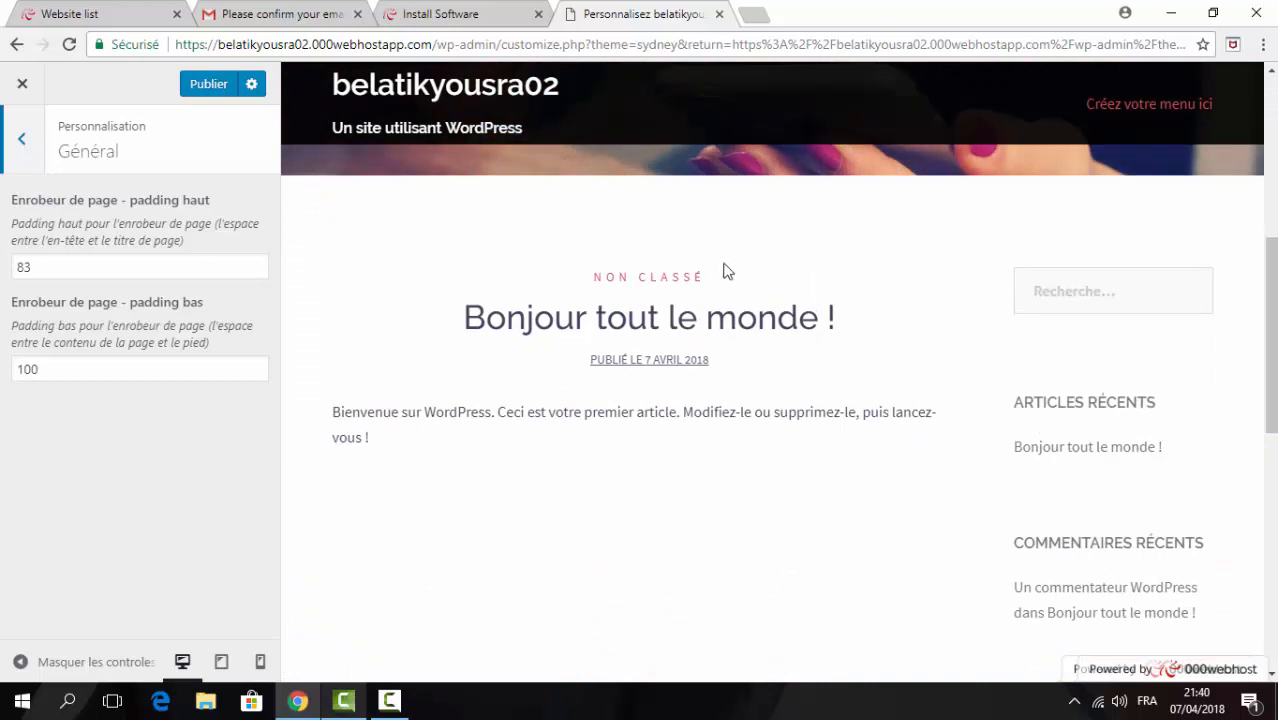
{"action": "left_click_drag", "start_coordinate": [79, 277], "coordinate": [3, 272]}
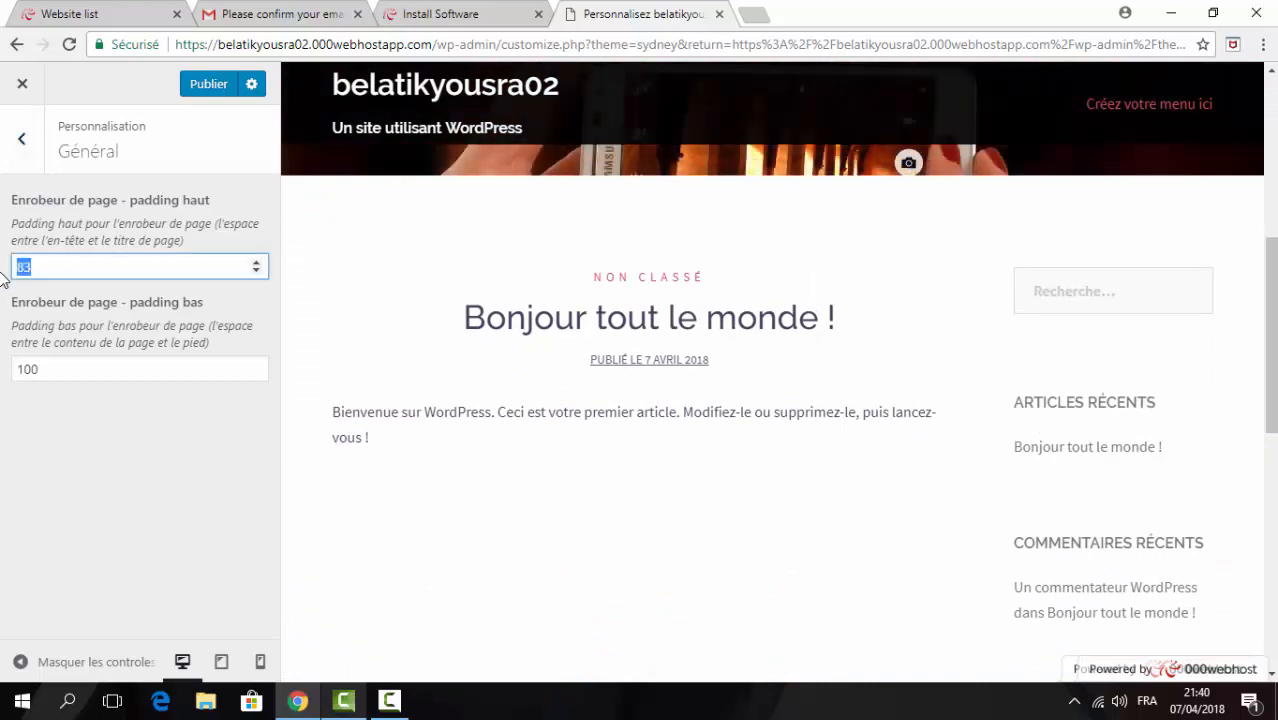
{"action": "type", "text": "7"}
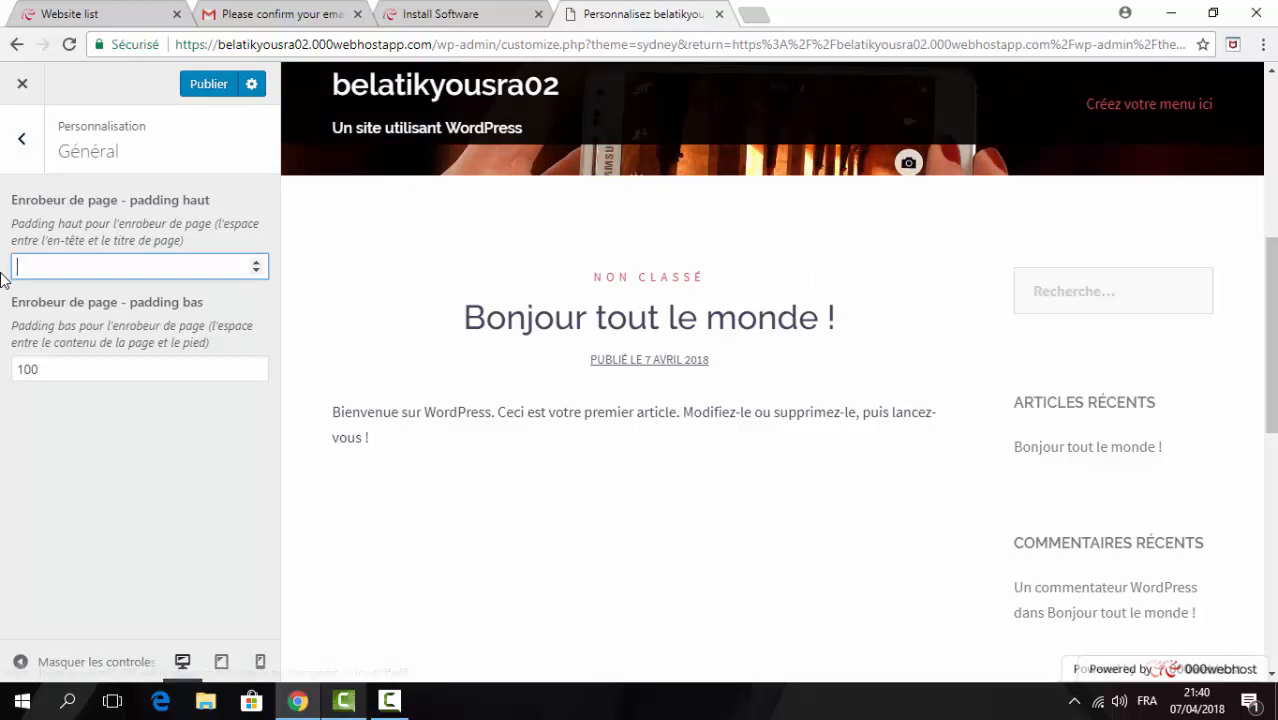
{"action": "type", "text": "5"}
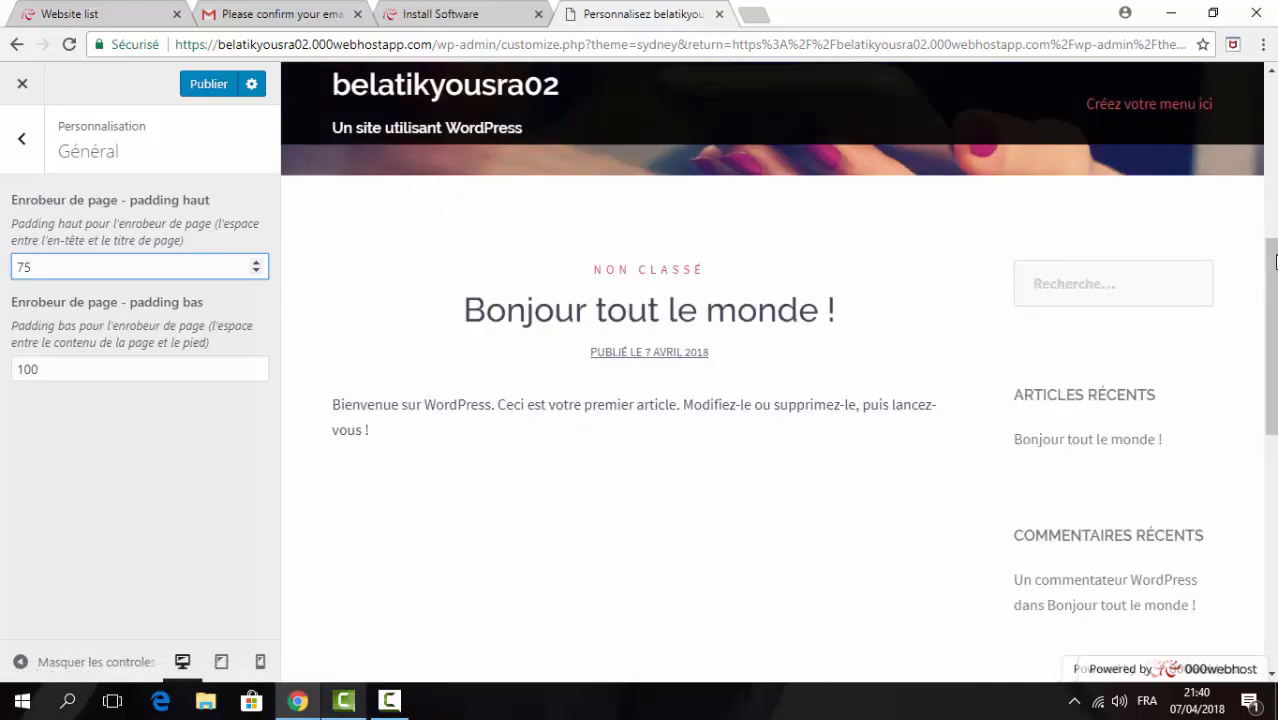
{"action": "scroll", "coordinate": [1276, 262], "scroll_direction": "up", "scroll_amount": 2}
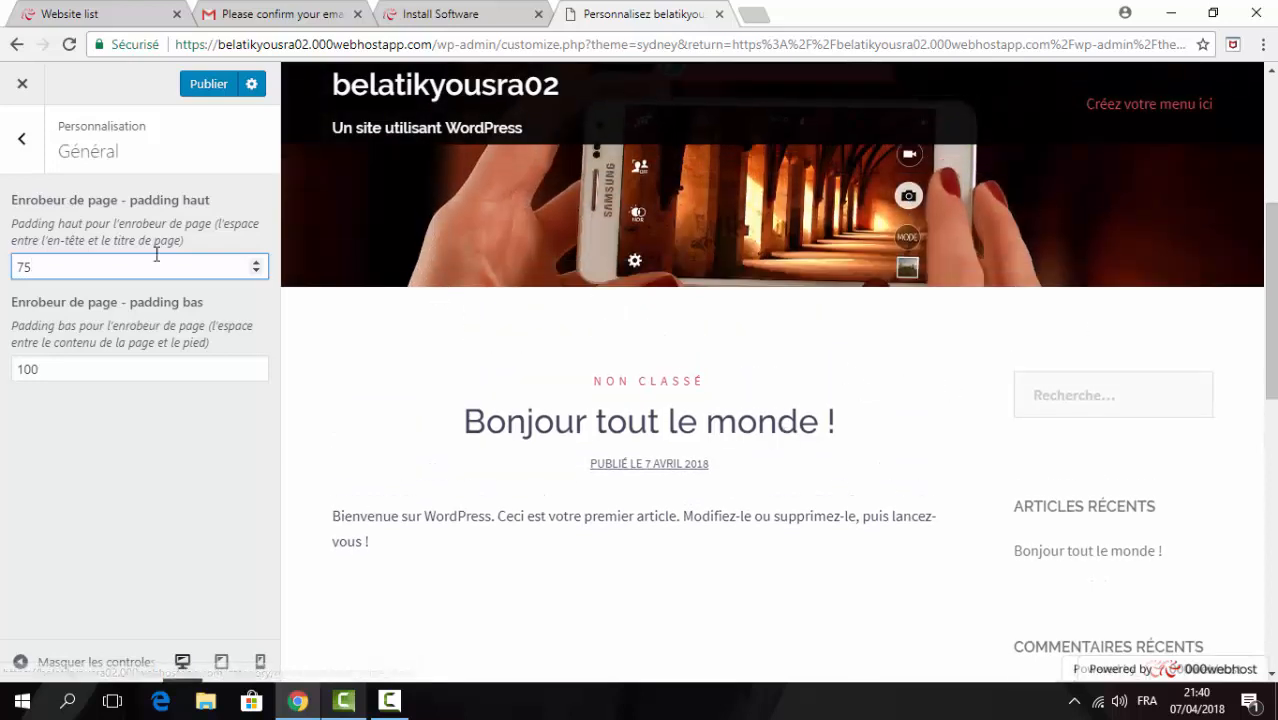
{"action": "left_click", "coordinate": [21, 139]}
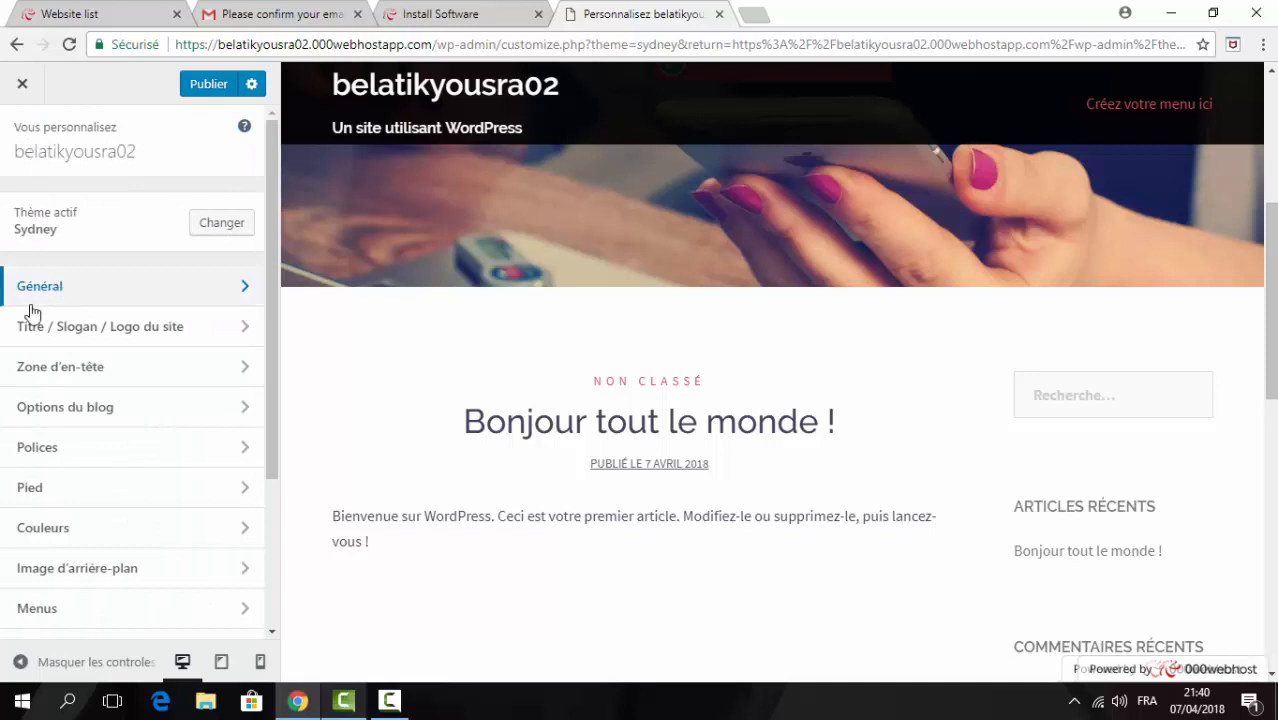
Edit the site title by removing the trailing 02, separating first and last name with a space and capitalizing the initial letter.
{"action": "left_click", "coordinate": [147, 337]}
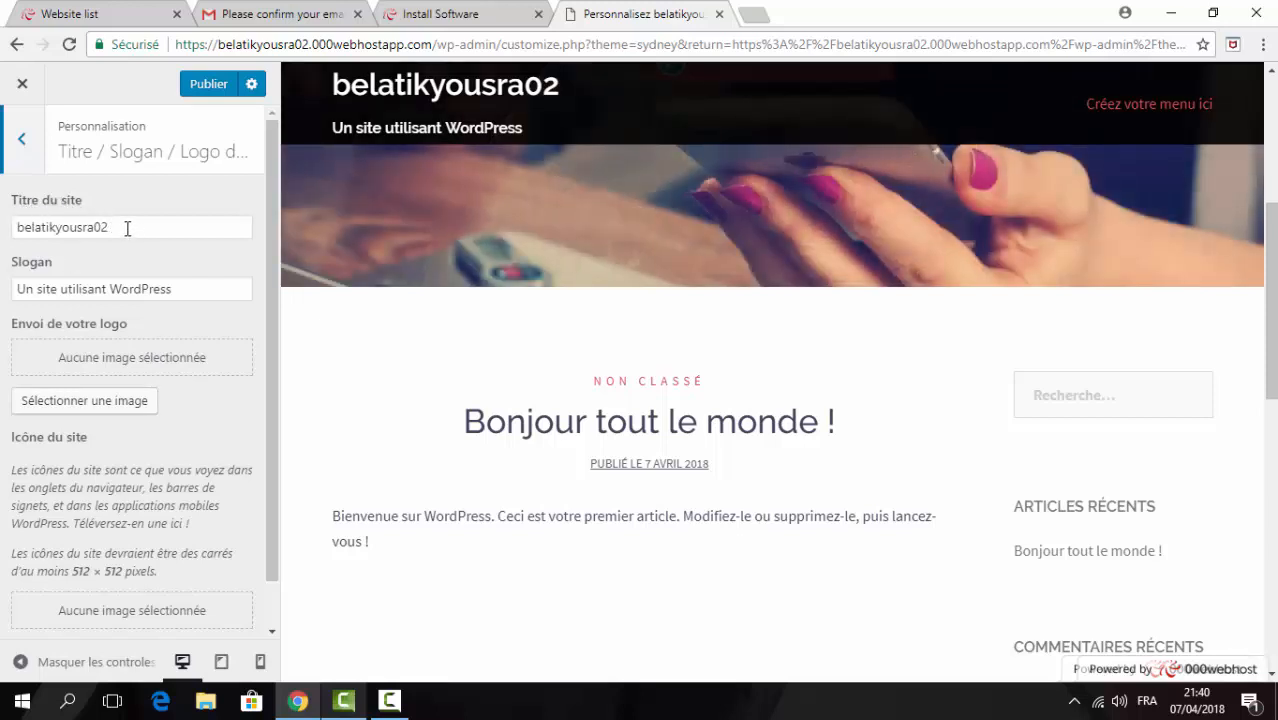
{"action": "left_click", "coordinate": [115, 227]}
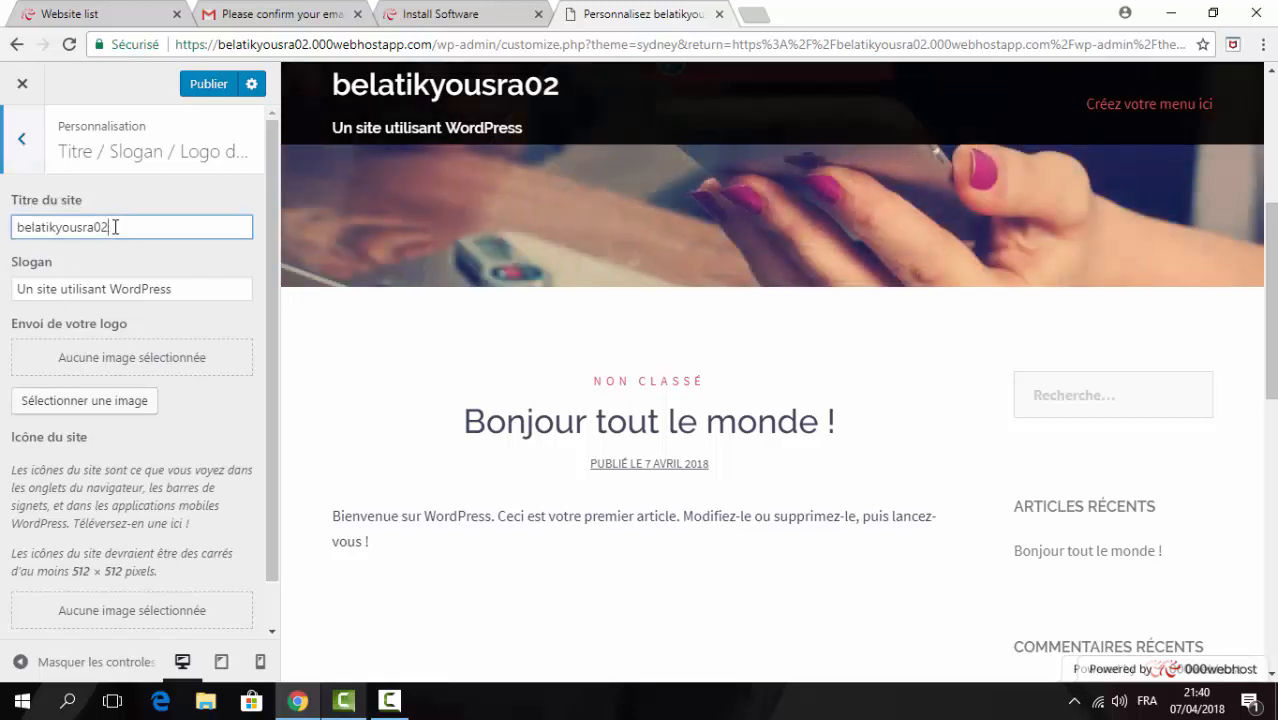
{"action": "left_click_drag", "start_coordinate": [107, 227], "coordinate": [96, 227]}
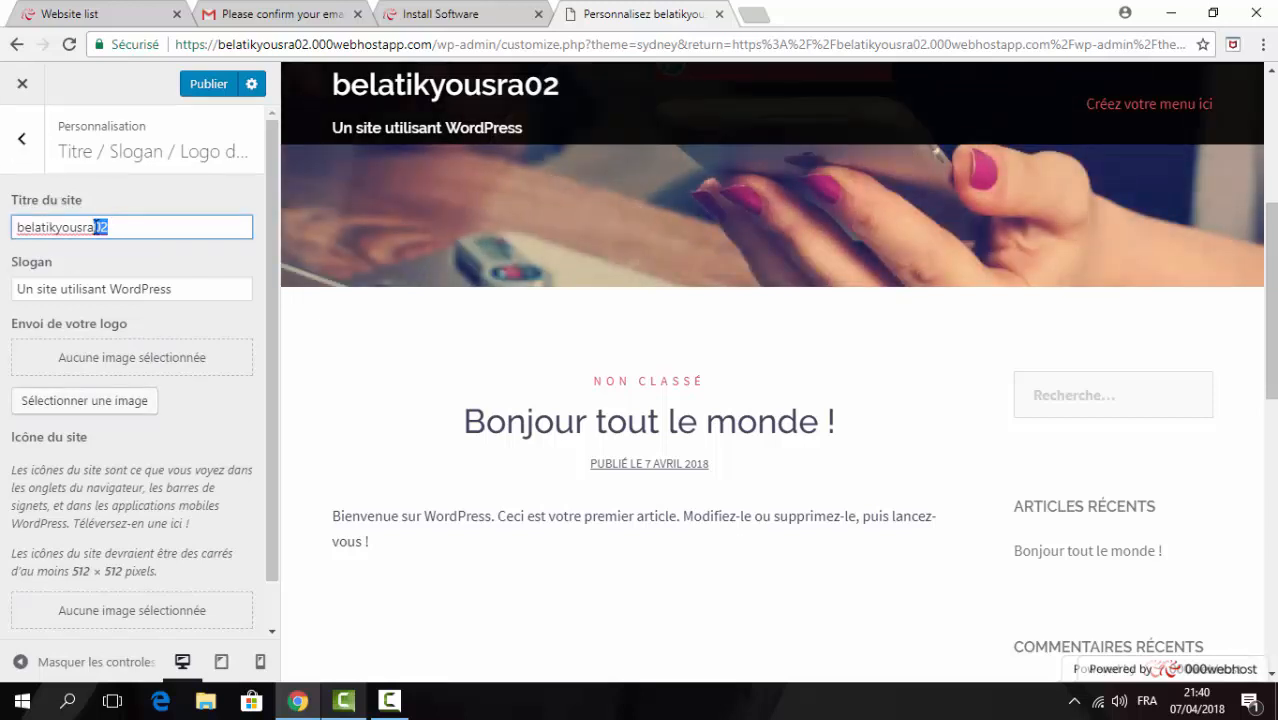
{"action": "key", "text": "BackSpace"}
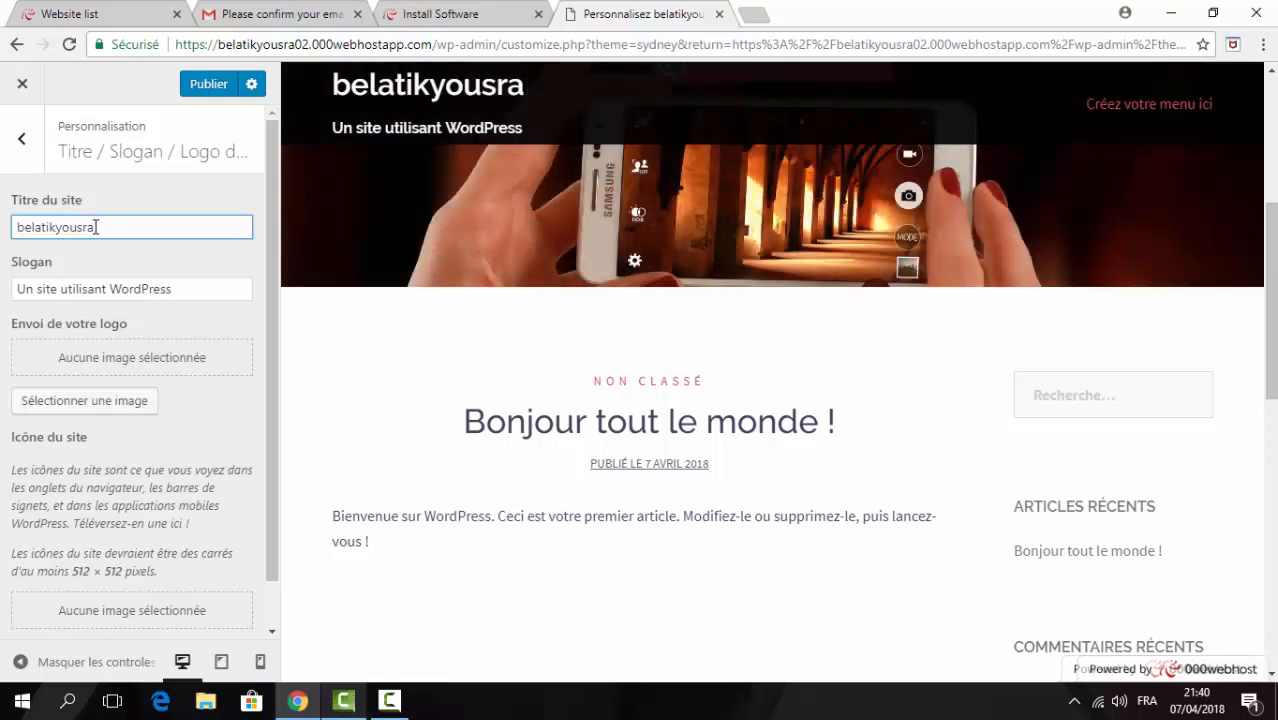
{"action": "left_click", "coordinate": [60, 227]}
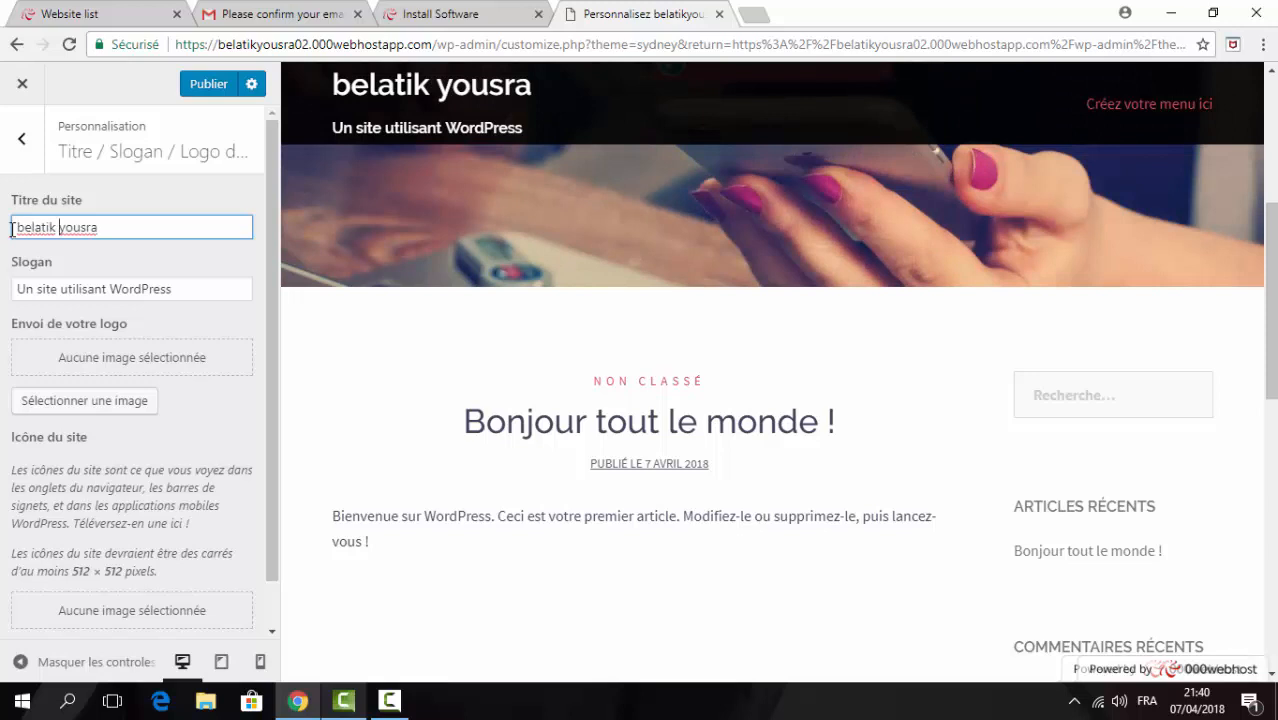
{"action": "key", "text": "BackSpace"}
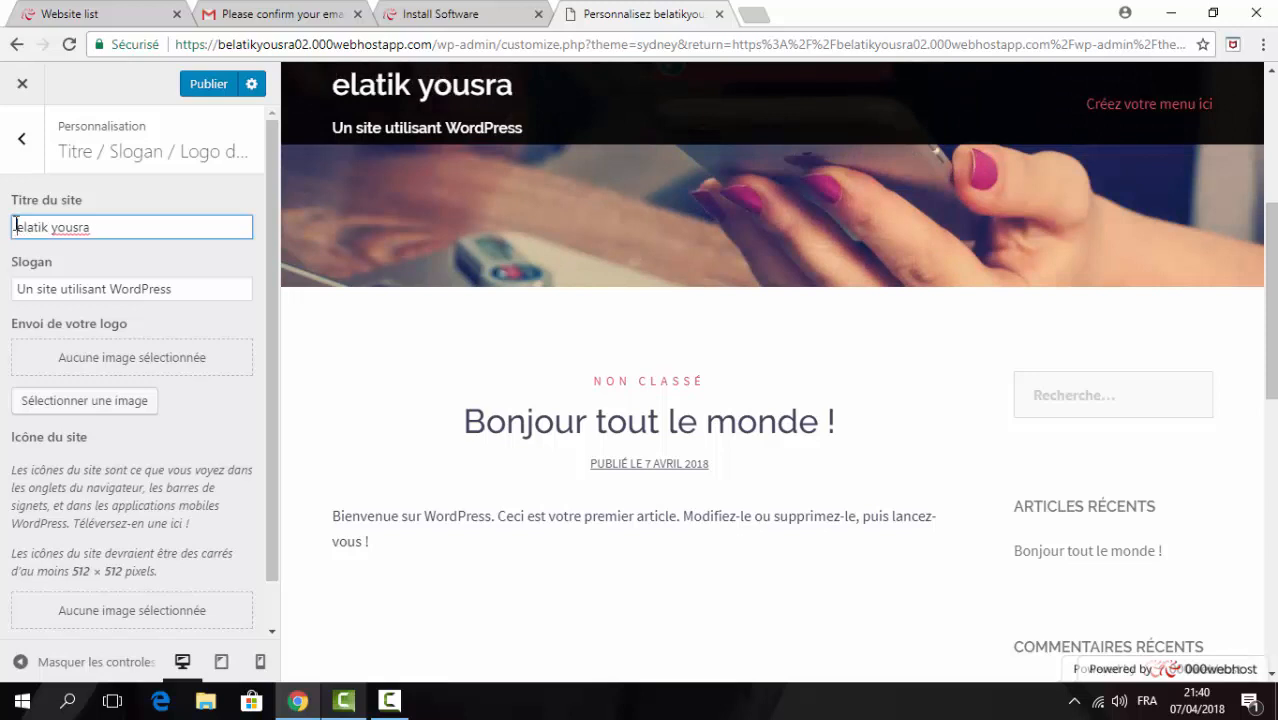
{"action": "type", "text": "B"}
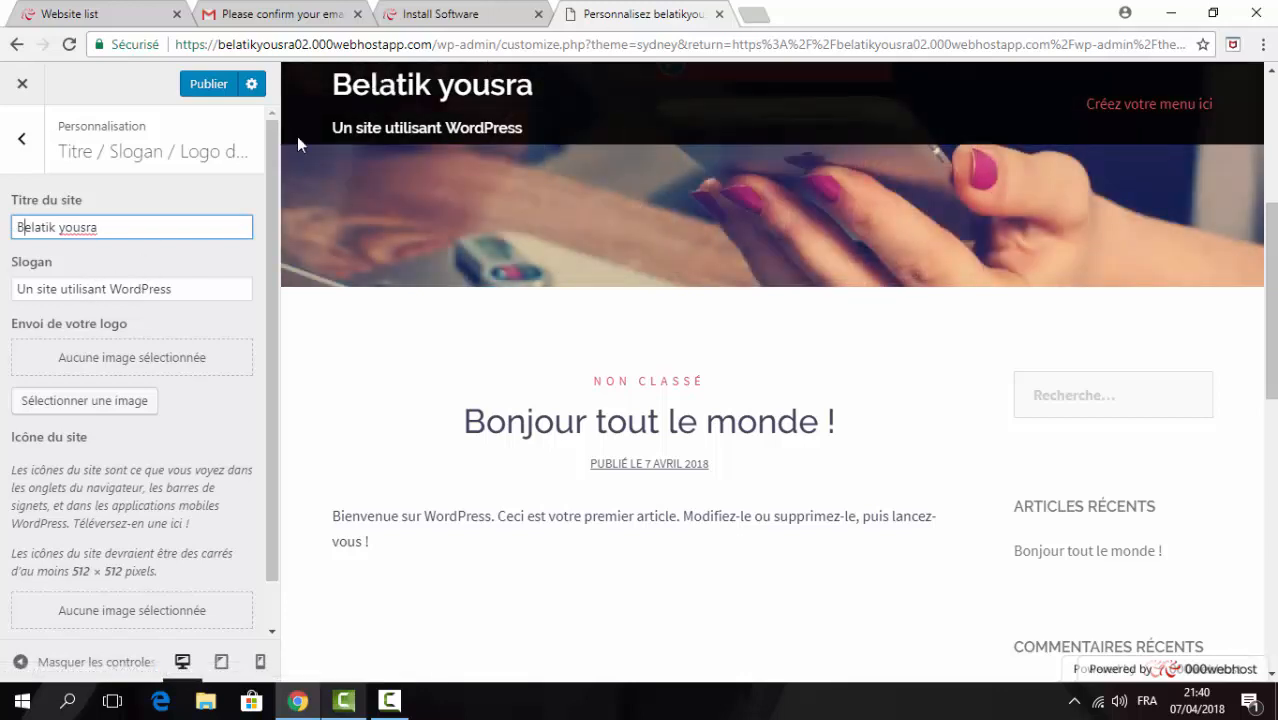
Delete the whole default slogan "Un site utilisant WordPress" from the site identity settings.
{"action": "left_click", "coordinate": [180, 291]}
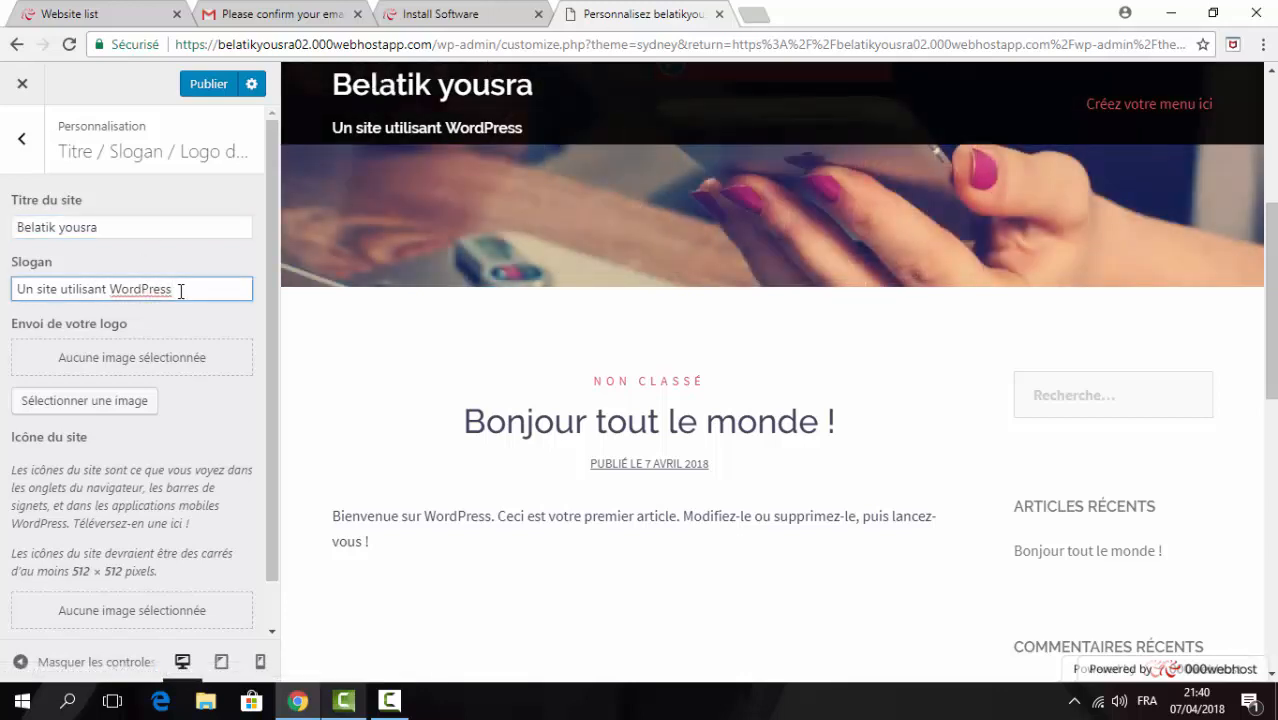
{"action": "key", "text": "BackSpace"}
{"action": "key", "text": "BackSpace"}
{"action": "key", "text": "BackSpace"}
{"action": "key", "text": "BackSpace"}
{"action": "key", "text": "BackSpace"}
{"action": "key", "text": "BackSpace"}
{"action": "key", "text": "BackSpace"}
{"action": "key", "text": "BackSpace"}
{"action": "key", "text": "BackSpace"}
{"action": "key", "text": "BackSpace"}
{"action": "key", "text": "BackSpace"}
{"action": "key", "text": "BackSpace"}
{"action": "key", "text": "BackSpace"}
{"action": "key", "text": "BackSpace"}
{"action": "key", "text": "BackSpace"}
{"action": "key", "text": "BackSpace"}
{"action": "key", "text": "BackSpace"}
{"action": "key", "text": "BackSpace"}
{"action": "key", "text": "BackSpace"}
{"action": "key", "text": "BackSpace"}
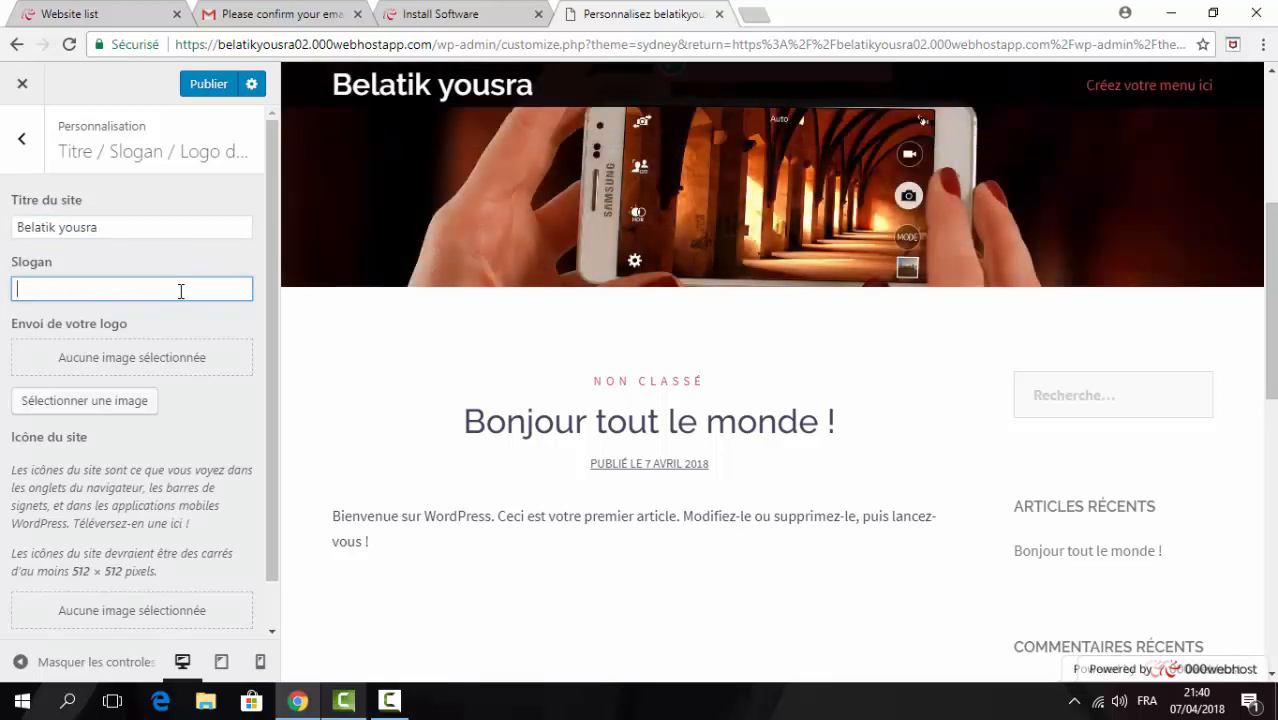
Enter "Dut Ari 1" as the slogan and upload the desktop image logo_500x500 as the site logo.
{"action": "type", "text": "Dut Ari 1"}
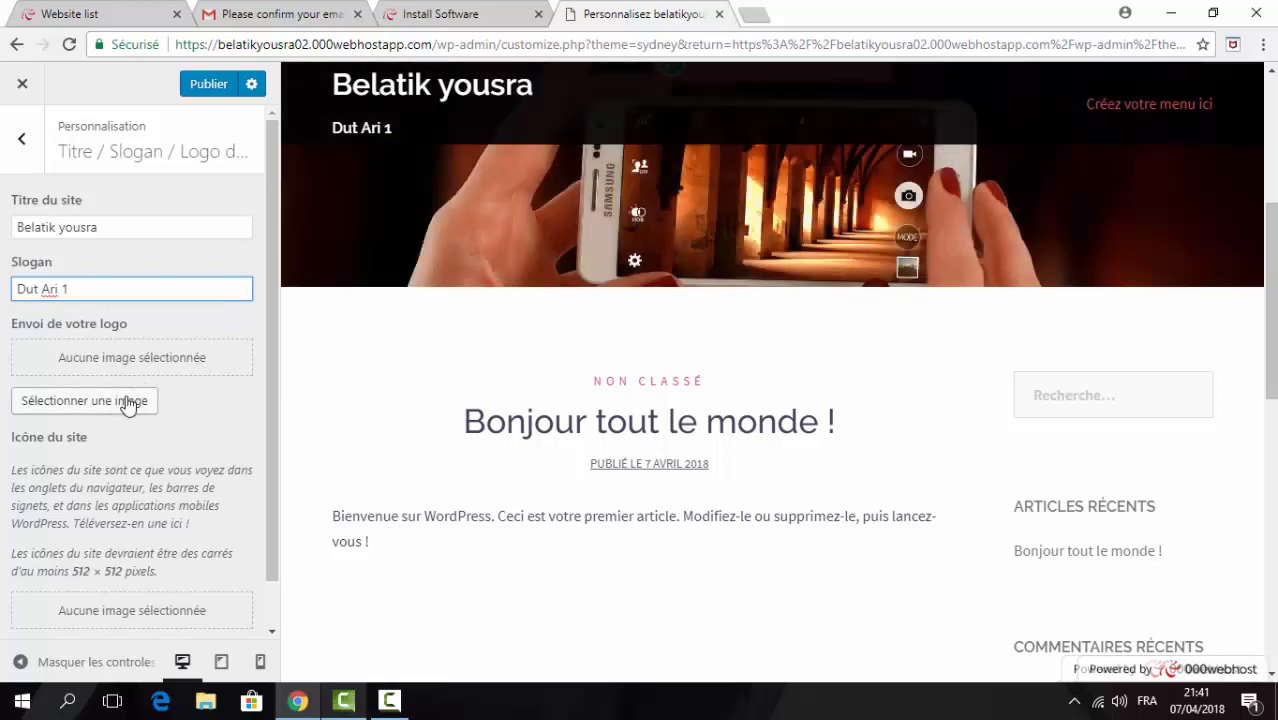
{"action": "left_click", "coordinate": [128, 404]}
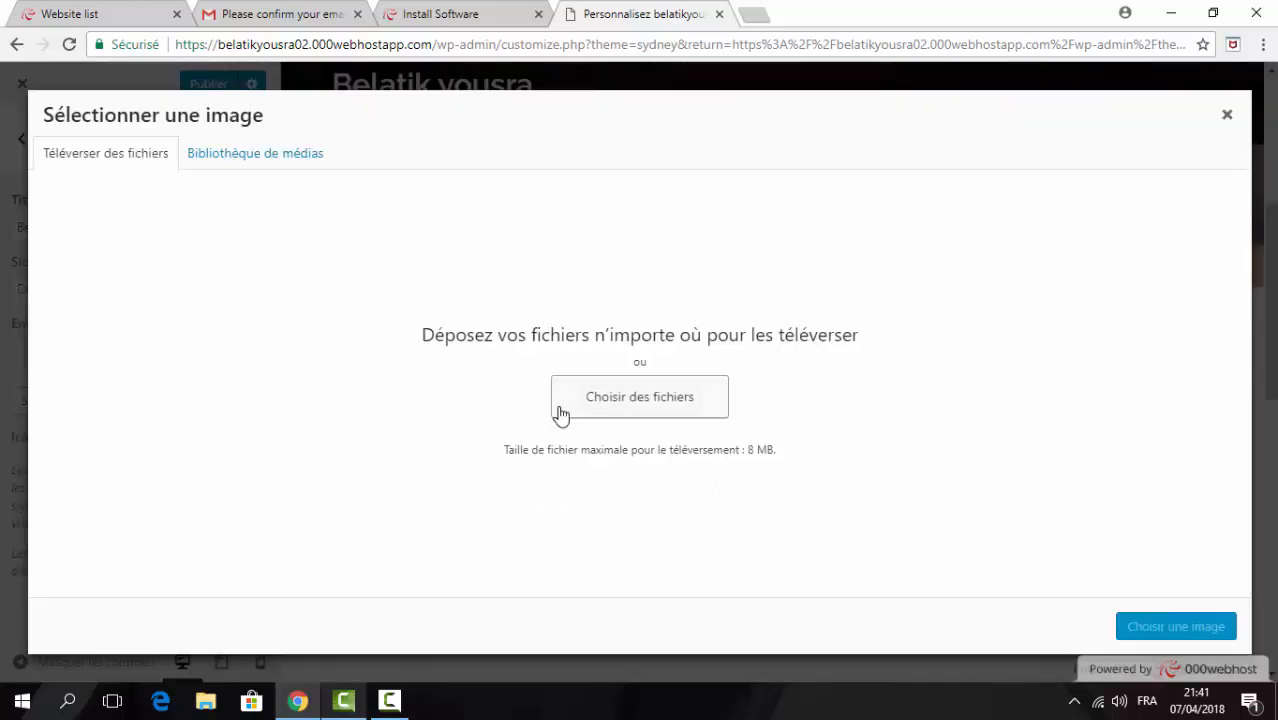
{"action": "left_click", "coordinate": [594, 410]}
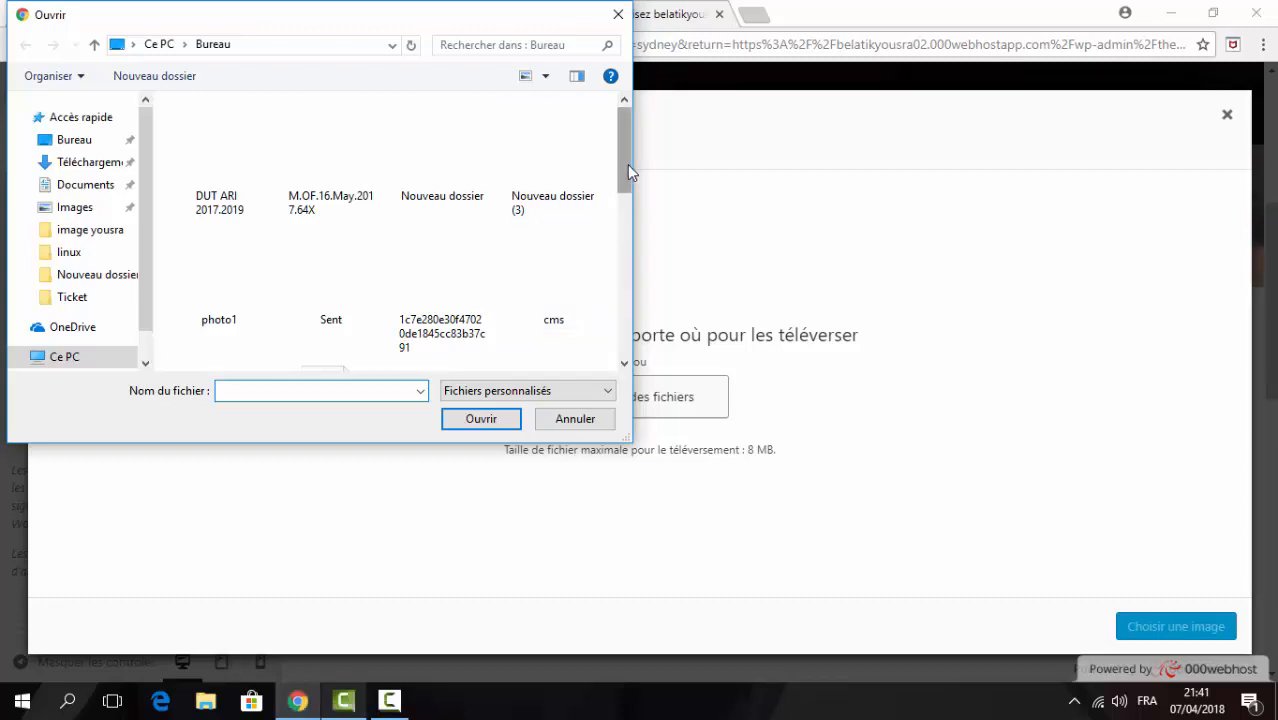
{"action": "left_click_drag", "start_coordinate": [626, 181], "coordinate": [611, 251]}
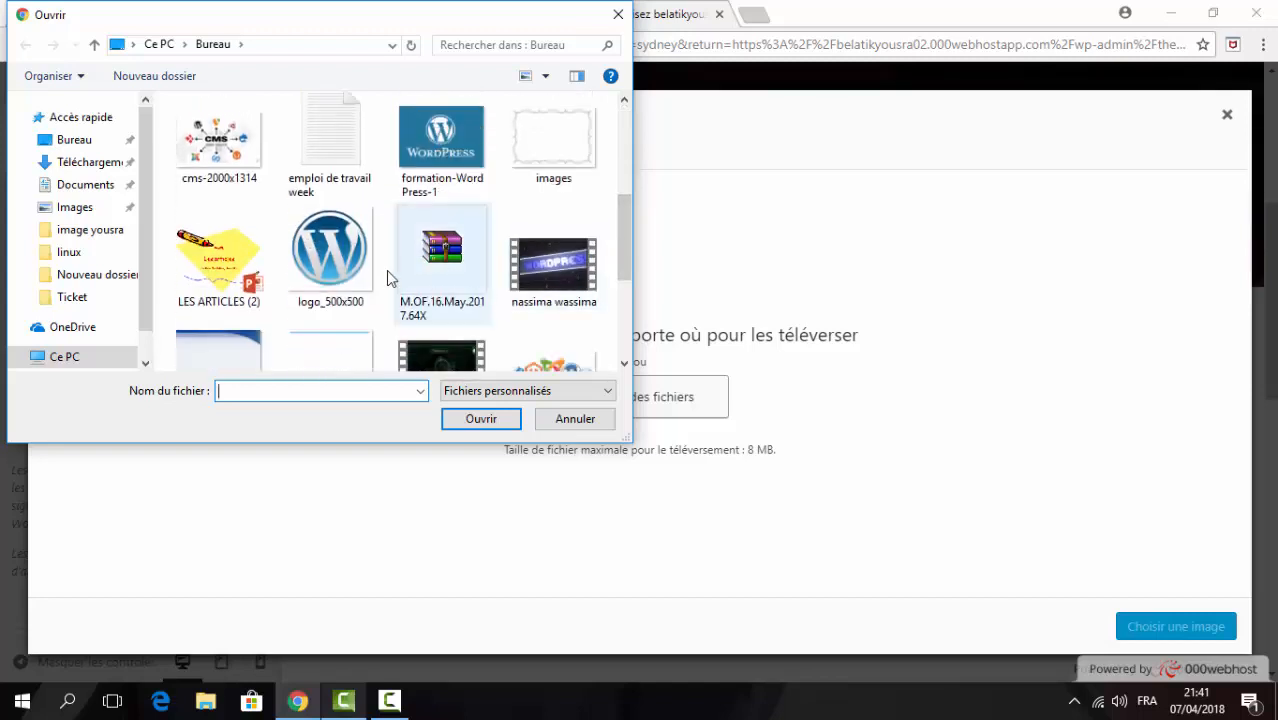
{"action": "left_click", "coordinate": [361, 265]}
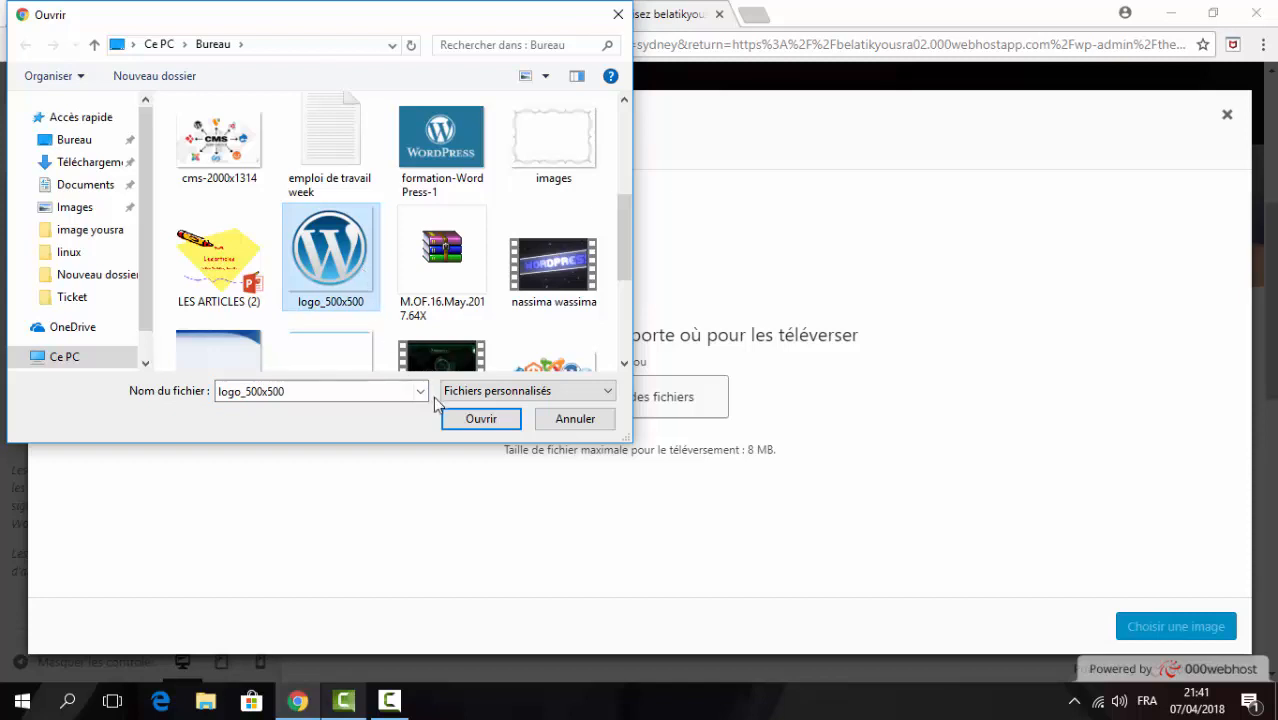
{"action": "left_click", "coordinate": [468, 420]}
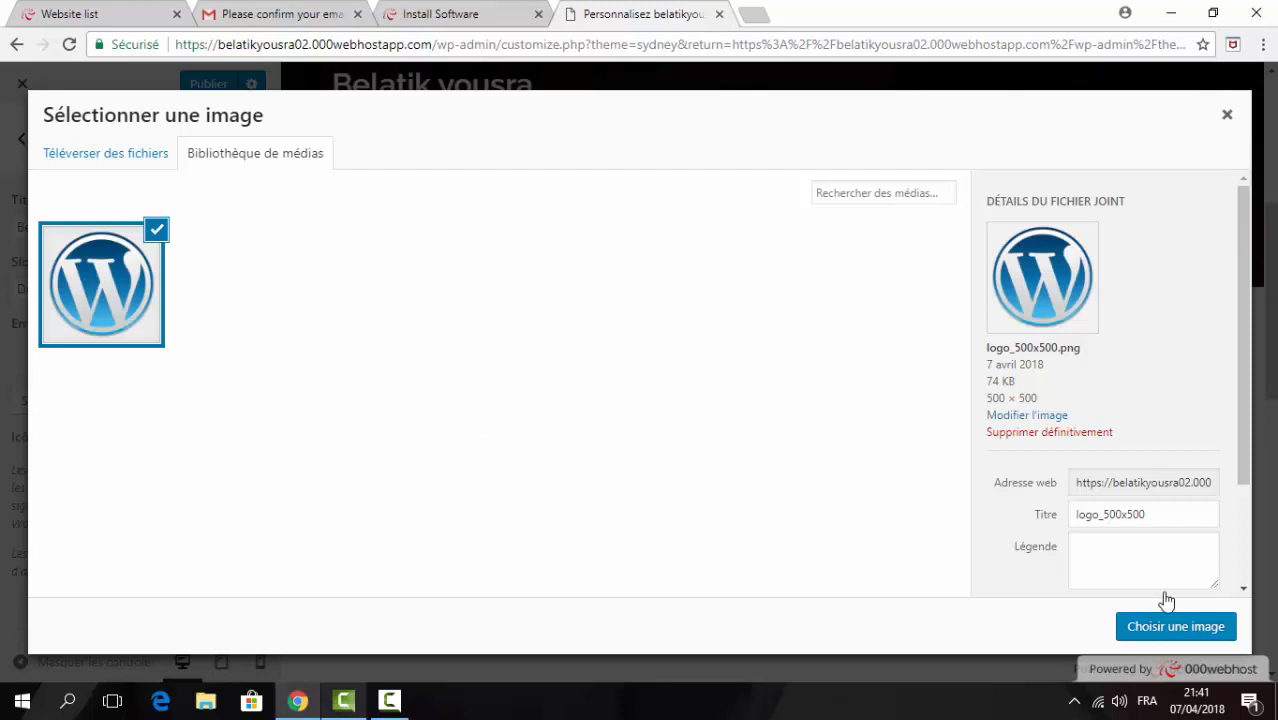
{"action": "left_click", "coordinate": [1175, 627]}
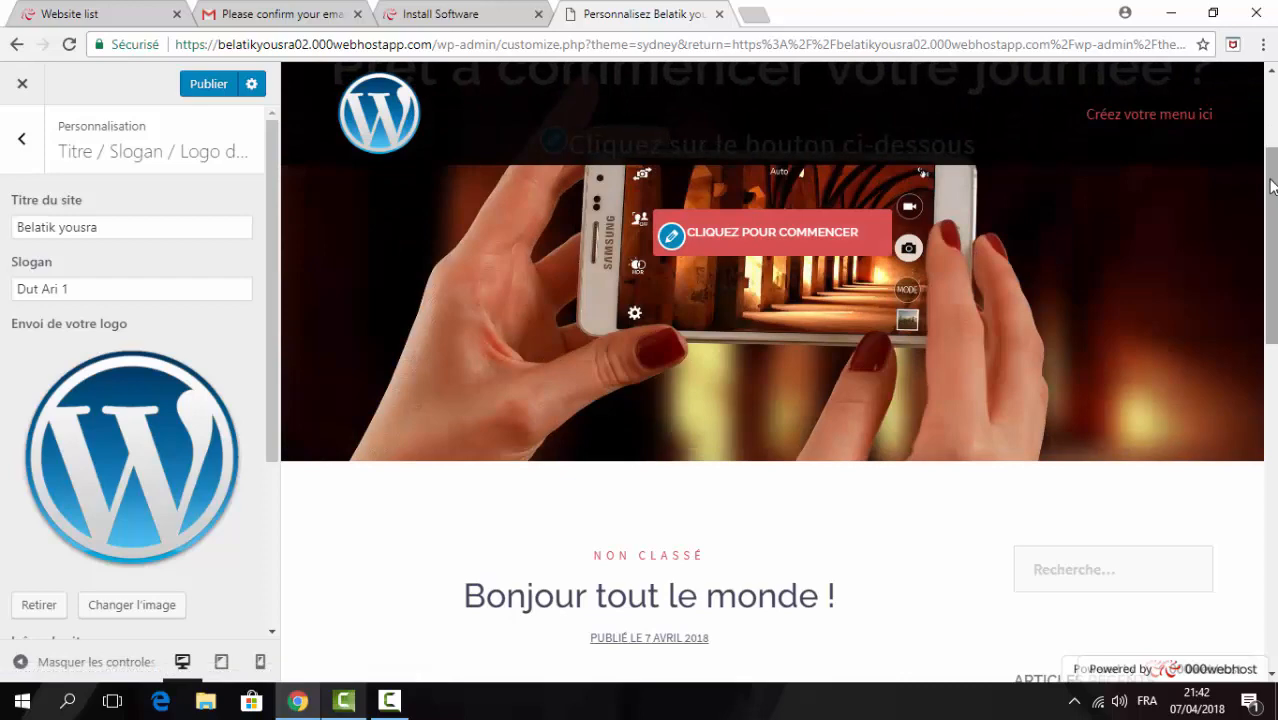
{"action": "left_click", "coordinate": [389, 701]}
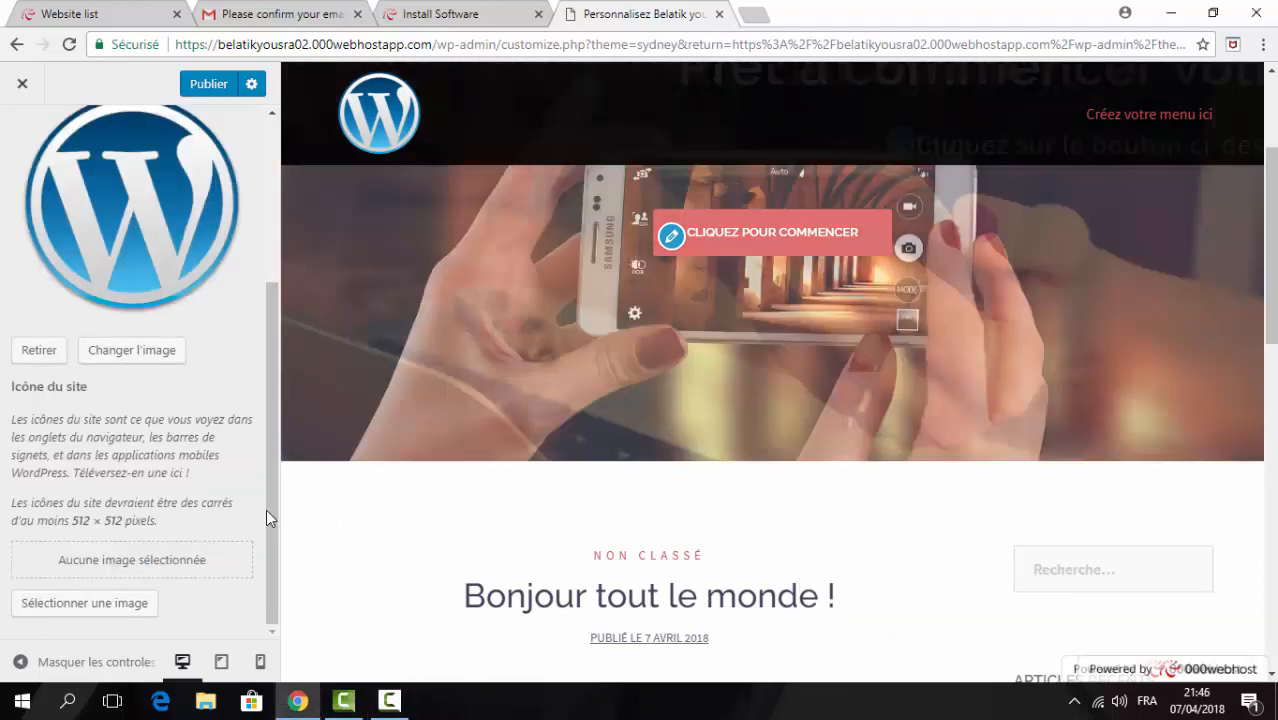
{"action": "left_click_drag", "start_coordinate": [197, 544], "coordinate": [150, 566]}
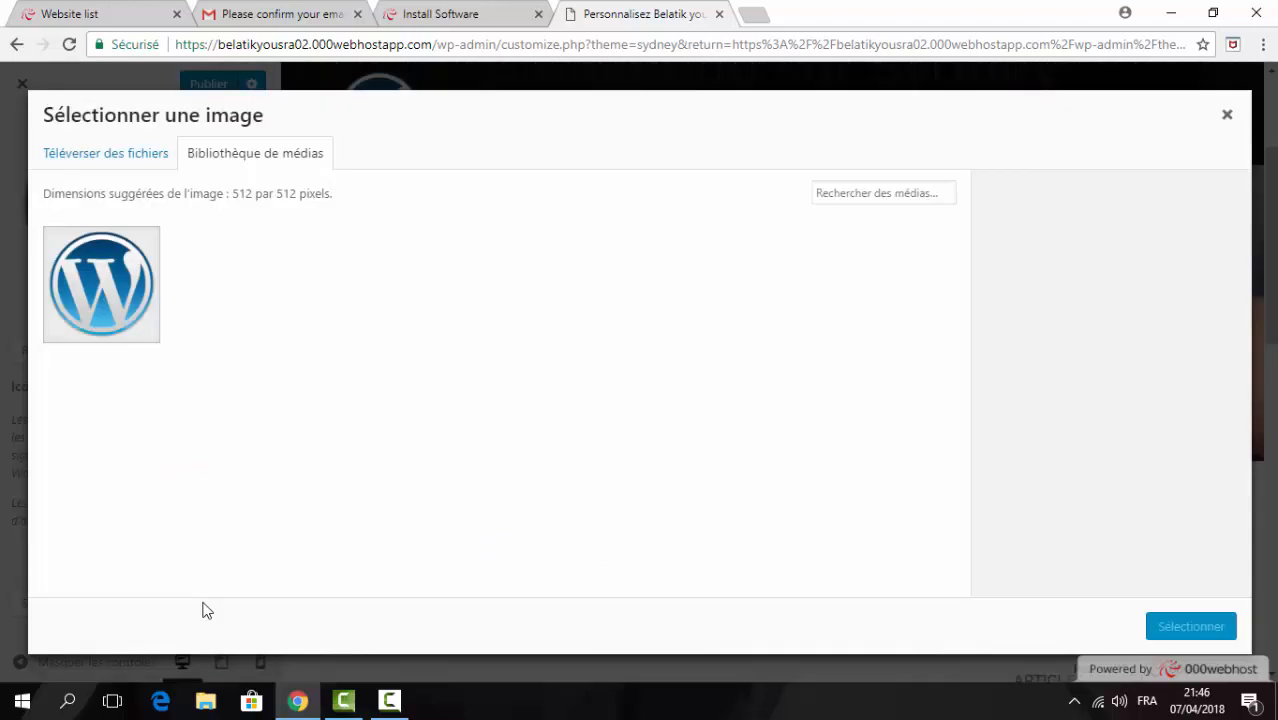
{"action": "left_click", "coordinate": [1228, 117]}
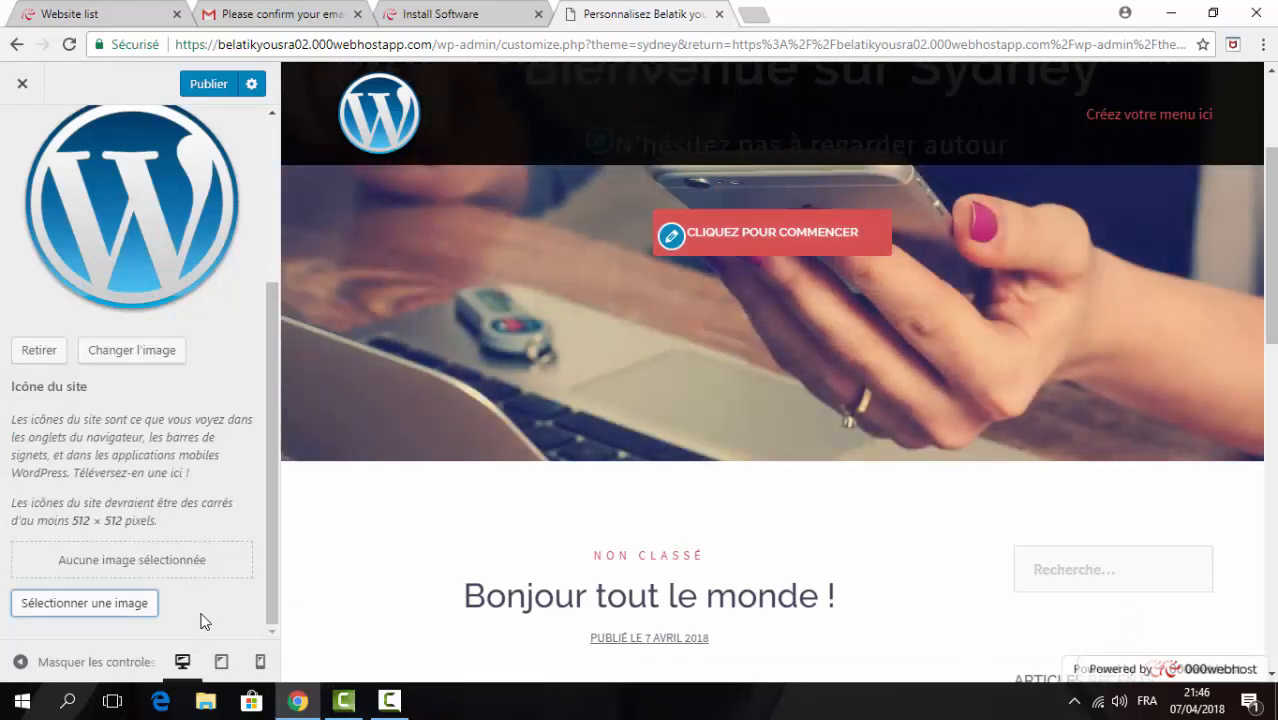
Upload the desktop image WordPress-Plugins as the site icon, cropping it to the suggested square area around the WordPress logo.
{"action": "left_click", "coordinate": [123, 605]}
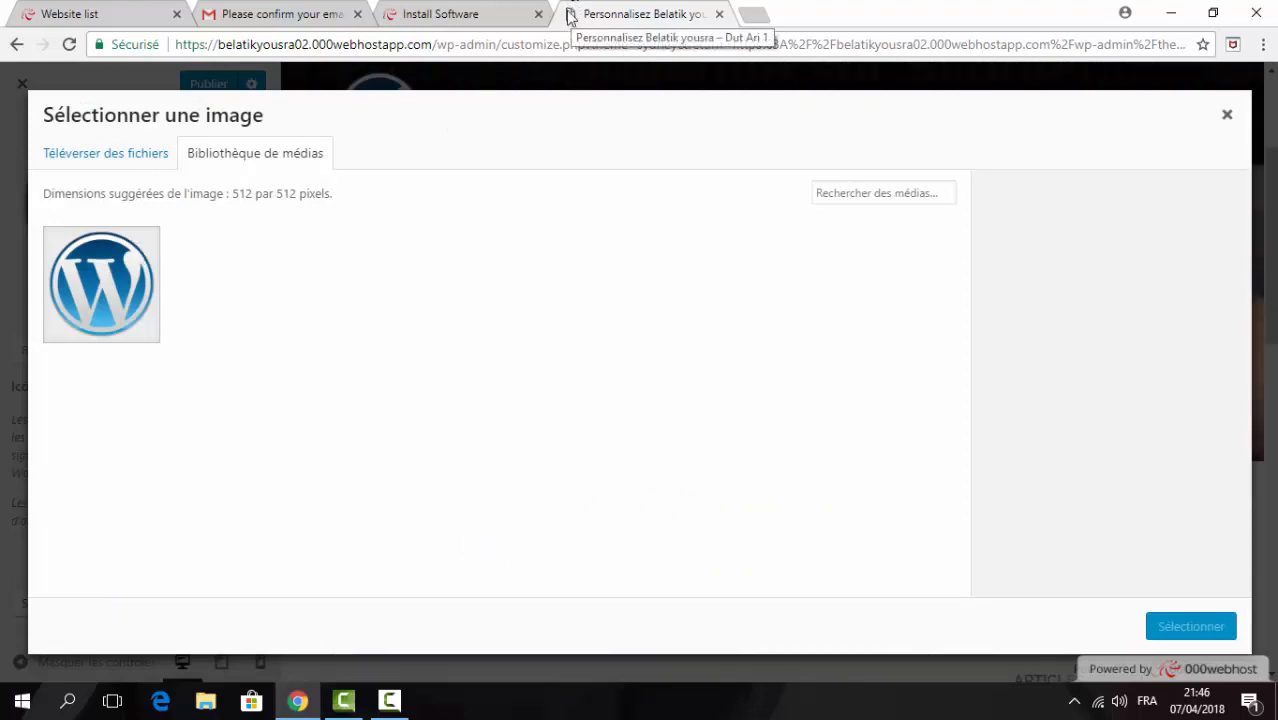
{"action": "left_click", "coordinate": [146, 155]}
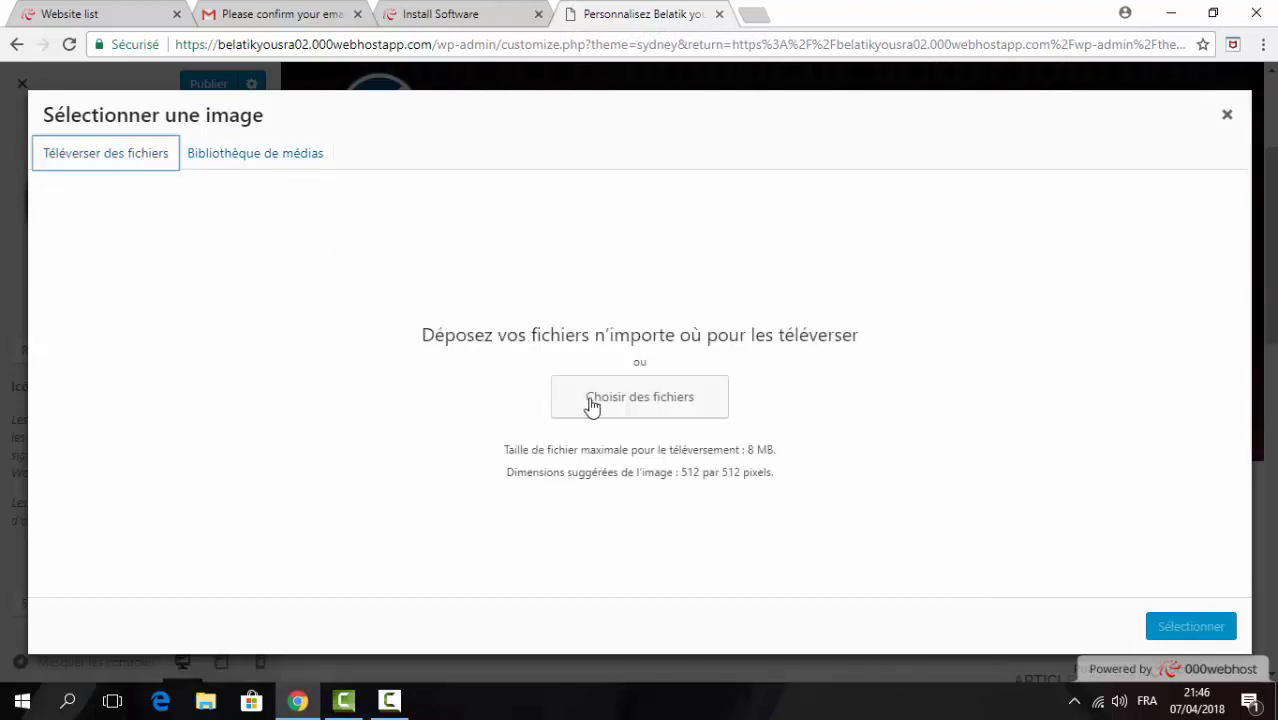
{"action": "left_click", "coordinate": [600, 401]}
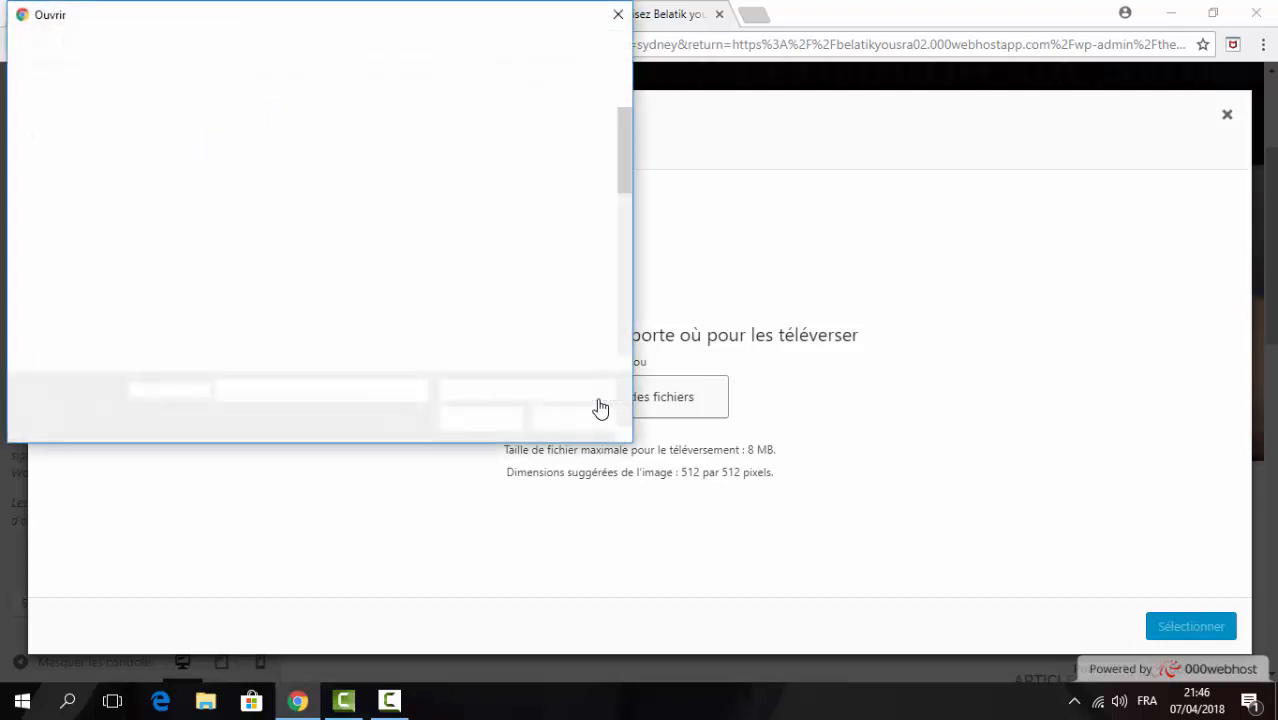
{"action": "left_click_drag", "start_coordinate": [624, 156], "coordinate": [612, 323]}
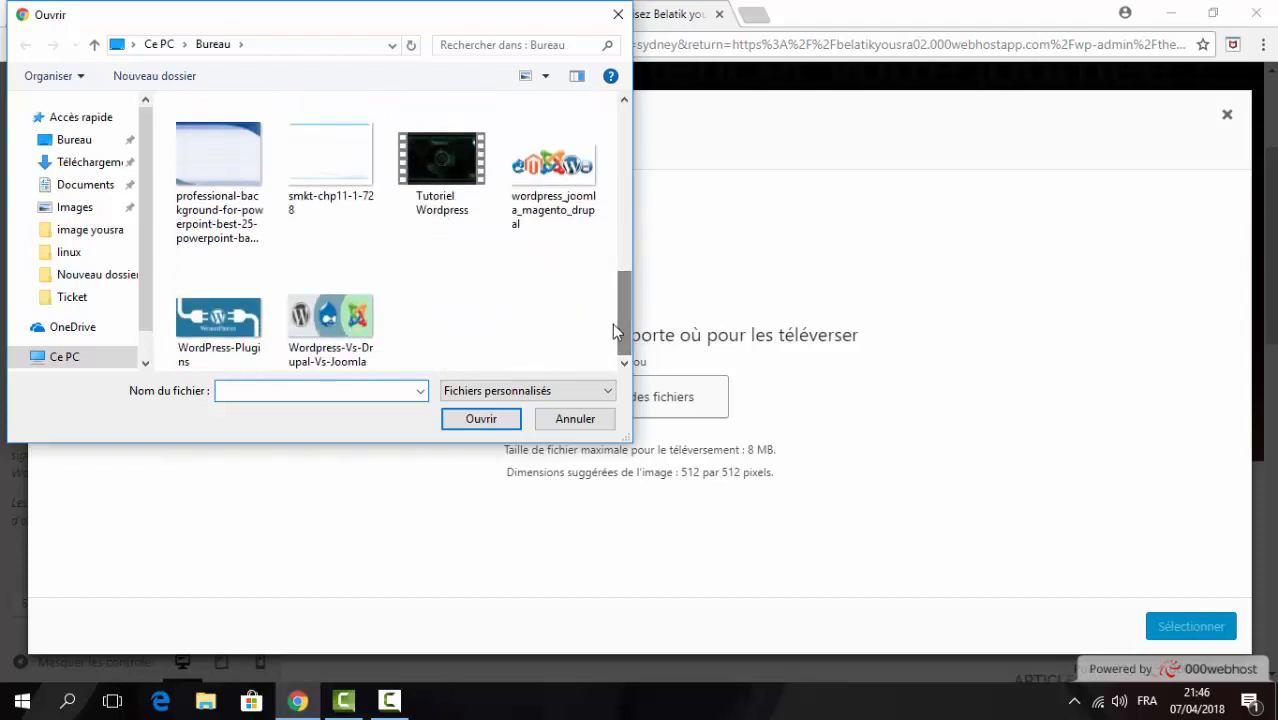
{"action": "left_click", "coordinate": [240, 318]}
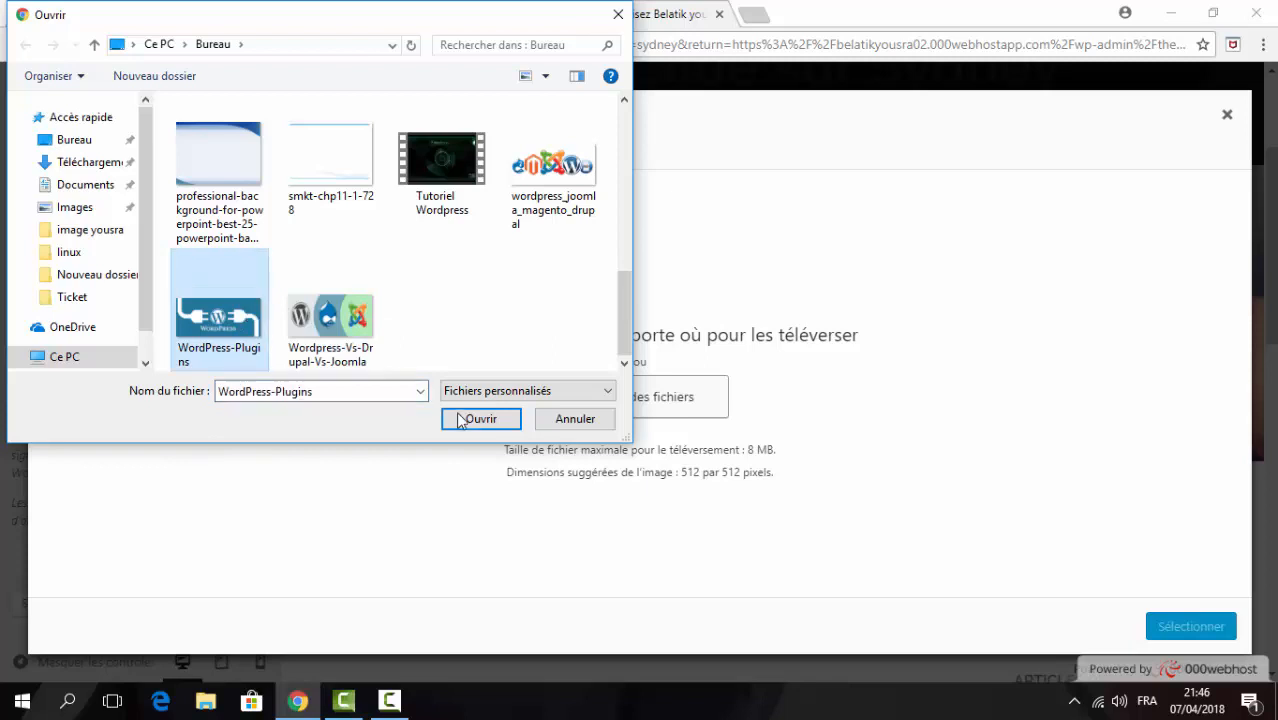
{"action": "left_click", "coordinate": [479, 419]}
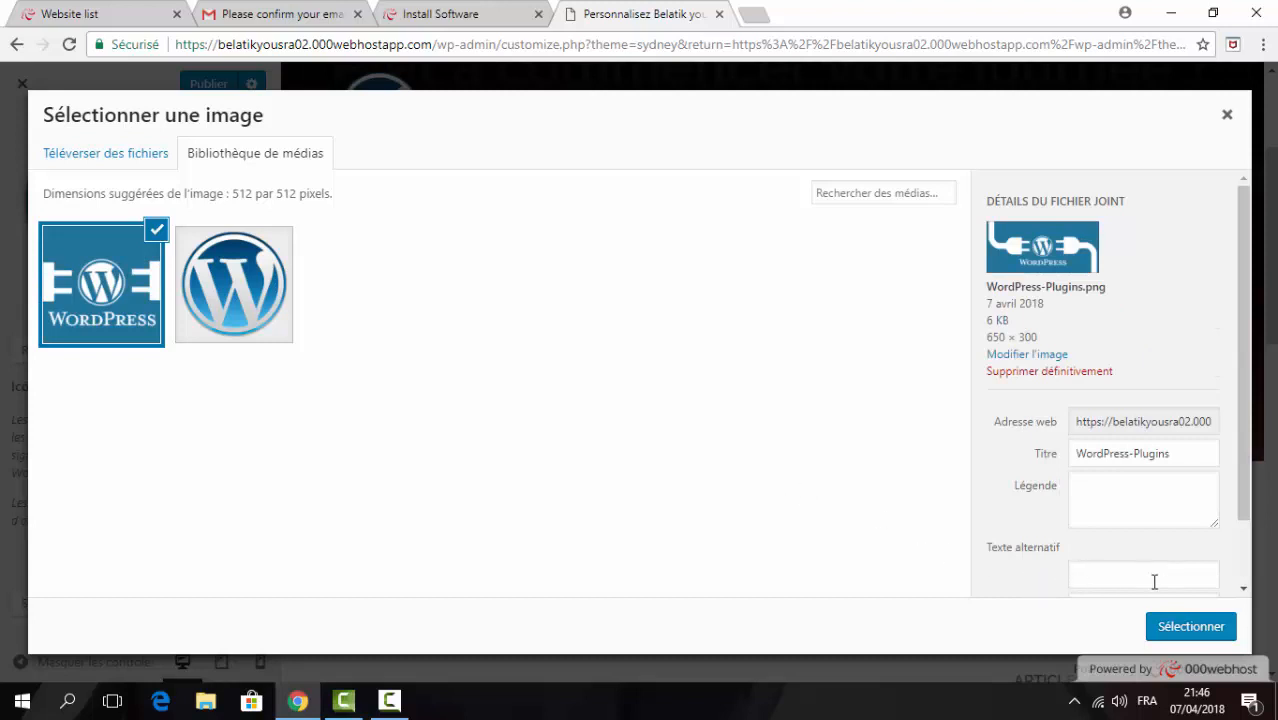
{"action": "left_click", "coordinate": [1190, 627]}
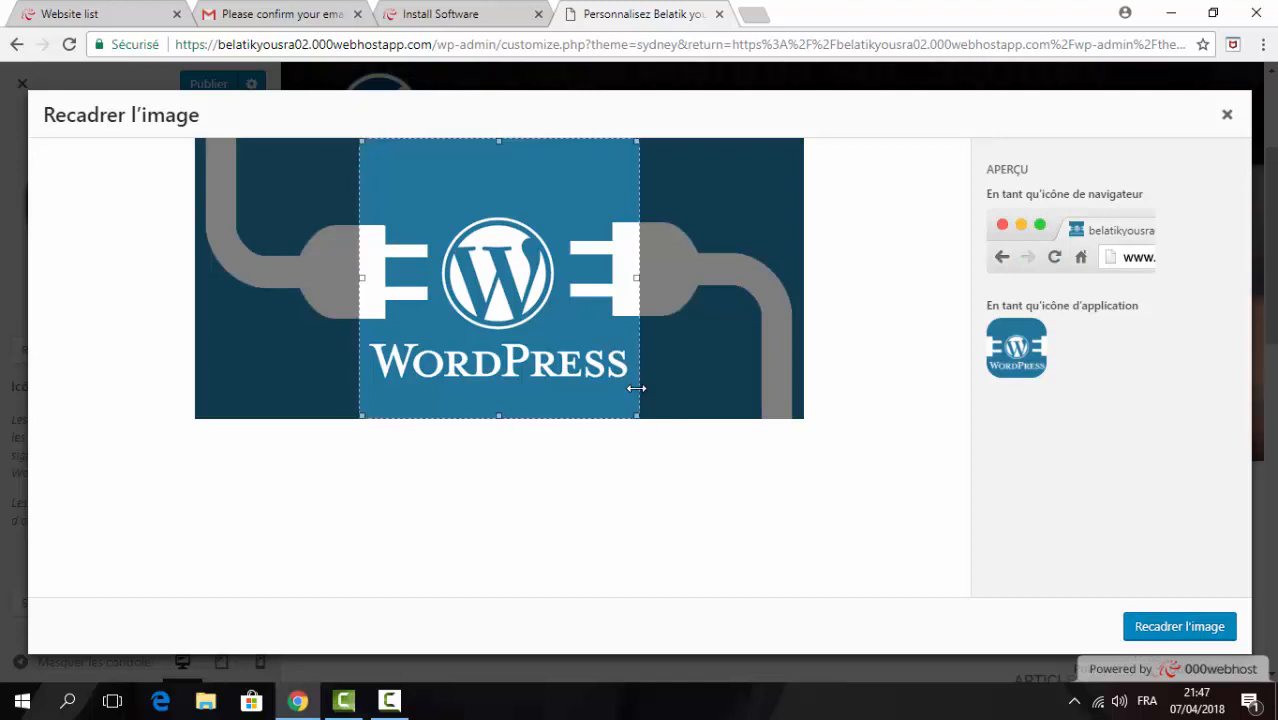
{"action": "left_click", "coordinate": [1164, 630]}
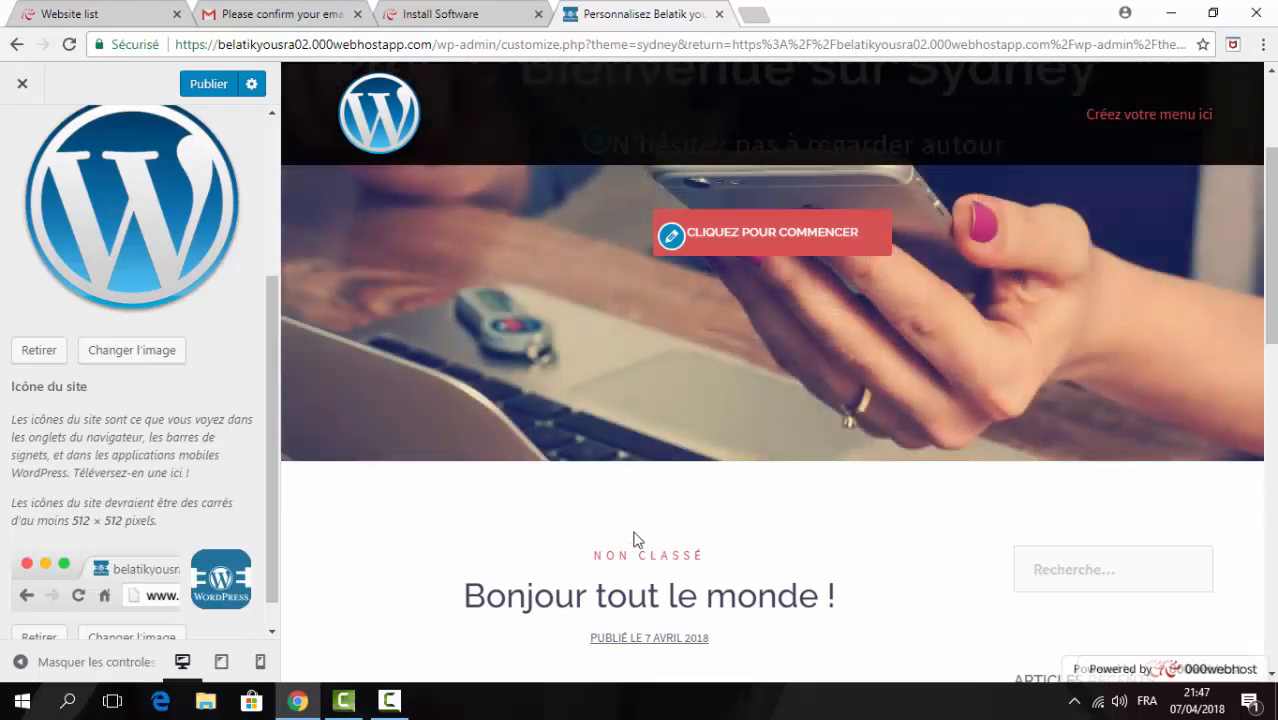
{"action": "scroll", "coordinate": [272, 443], "scroll_direction": "down", "scroll_amount": 1}
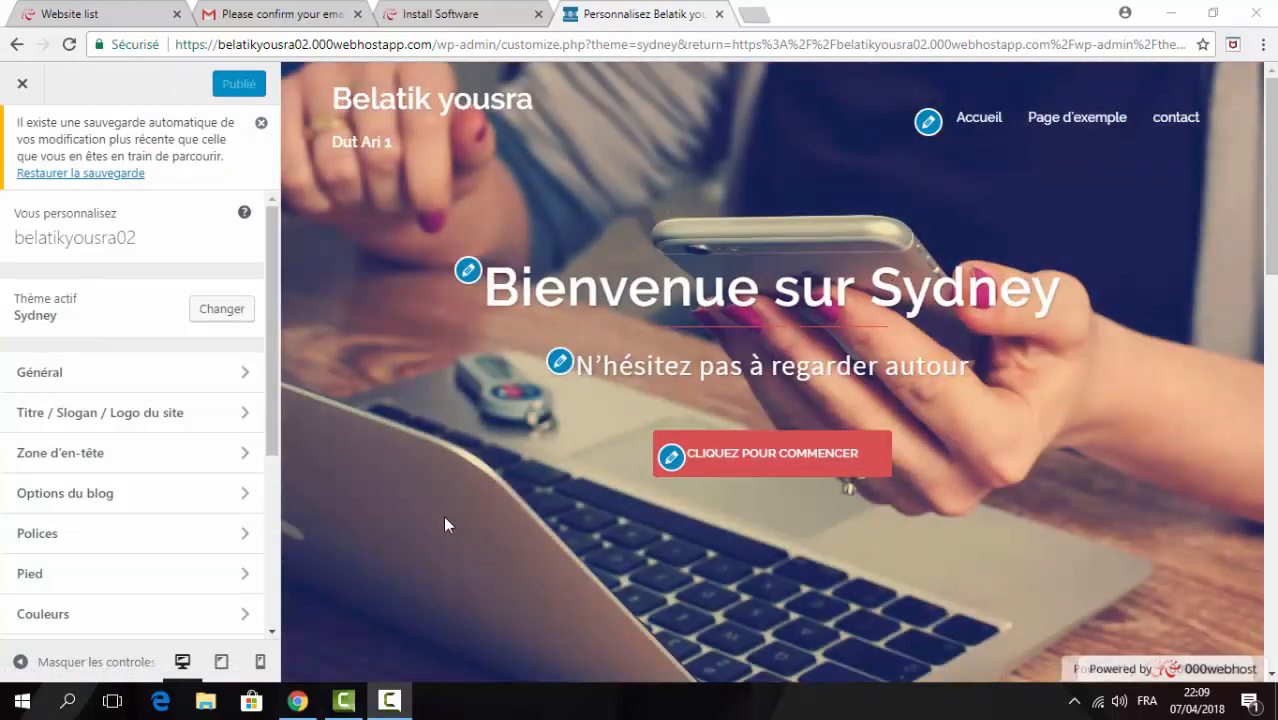
In the header area's slideshow settings, change the first panel's title to "Bienvenue sur notre site".
{"action": "left_click", "coordinate": [146, 465]}
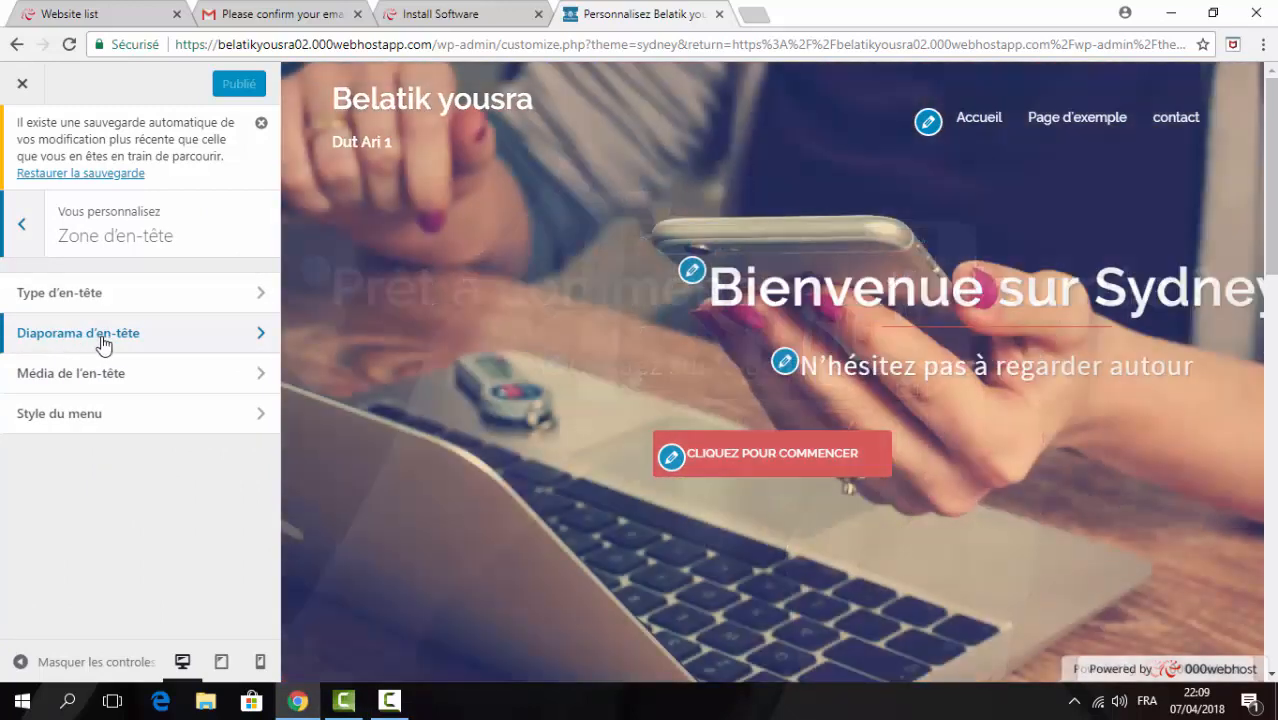
{"action": "left_click", "coordinate": [103, 344]}
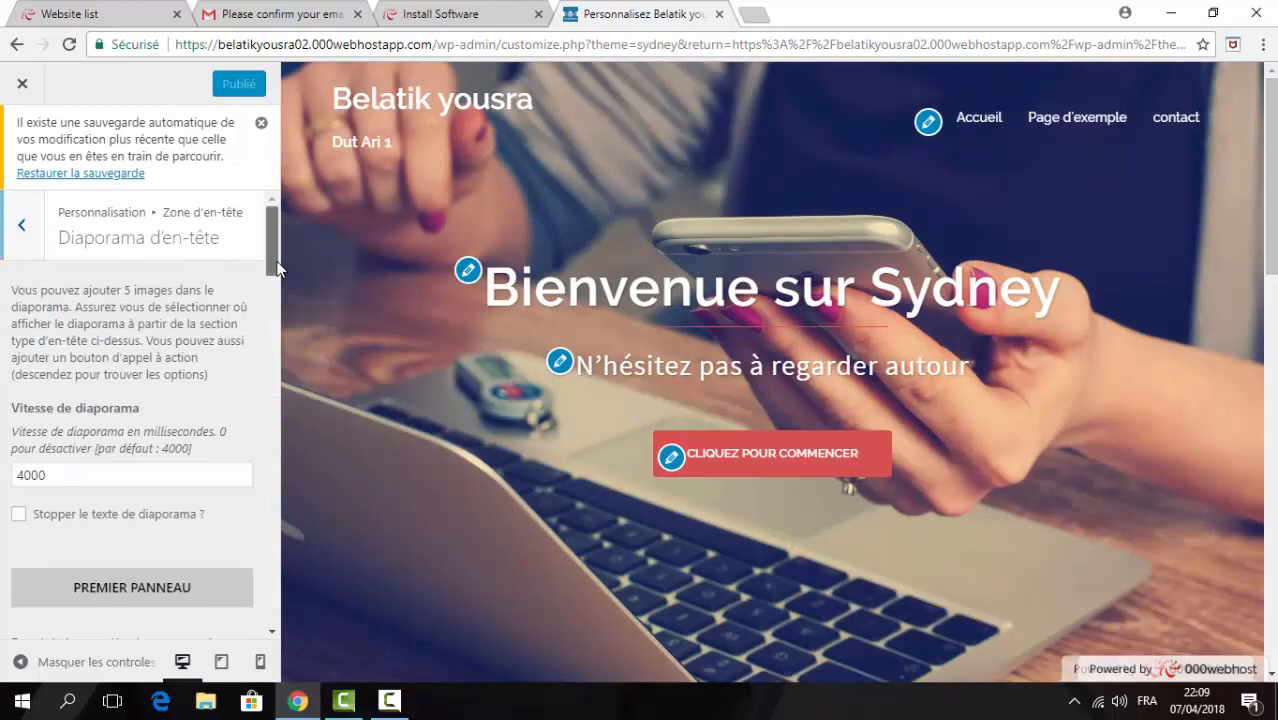
{"action": "left_click_drag", "start_coordinate": [270, 265], "coordinate": [260, 360]}
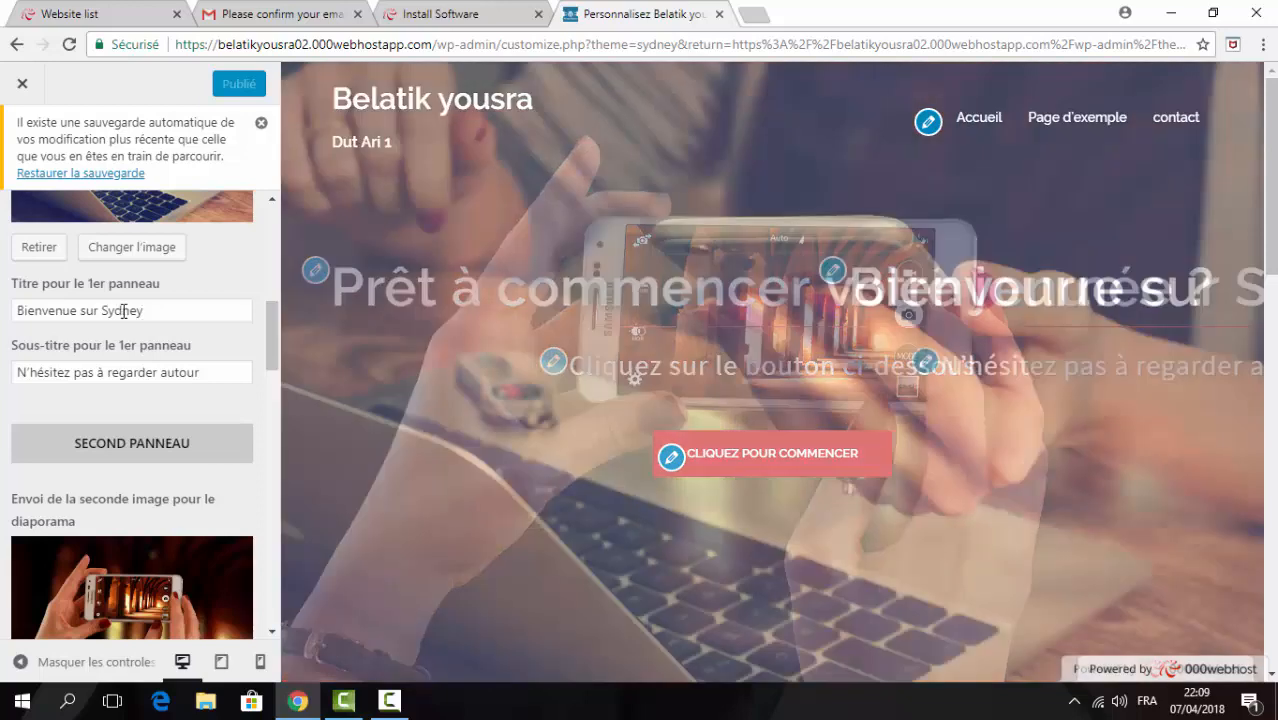
{"action": "left_click_drag", "start_coordinate": [144, 311], "coordinate": [103, 311]}
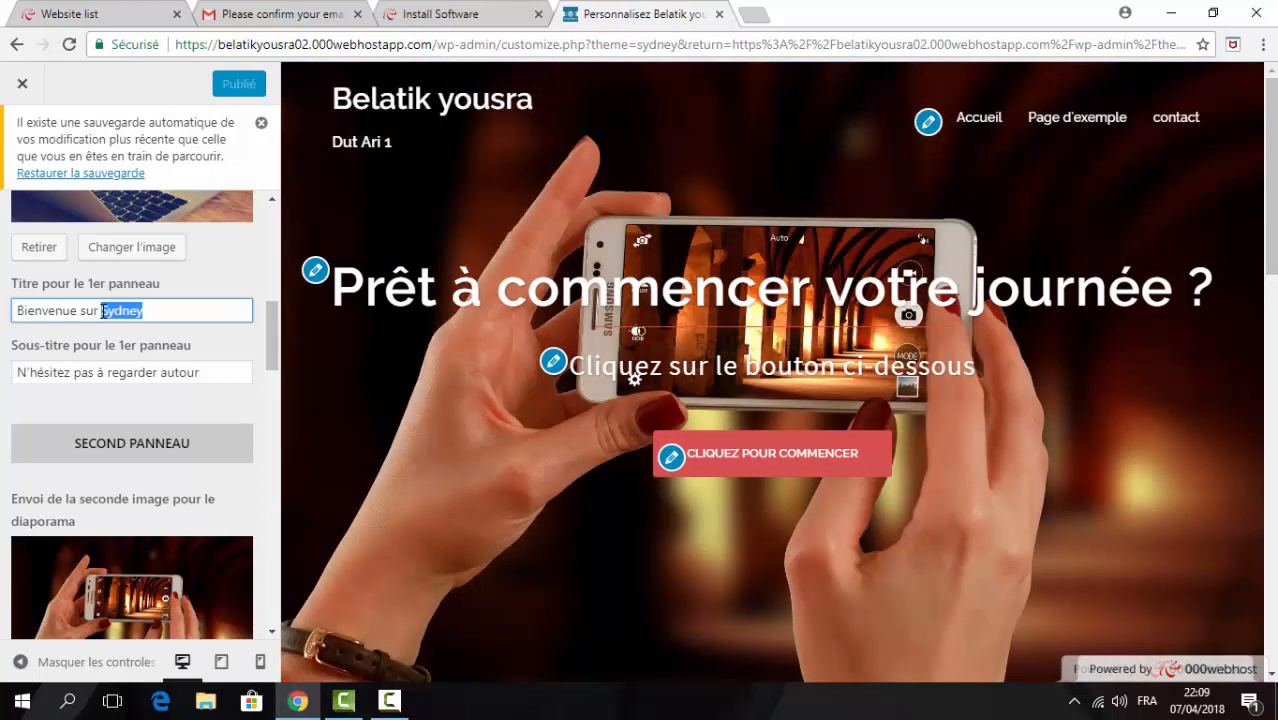
{"action": "key", "text": "BackSpace"}
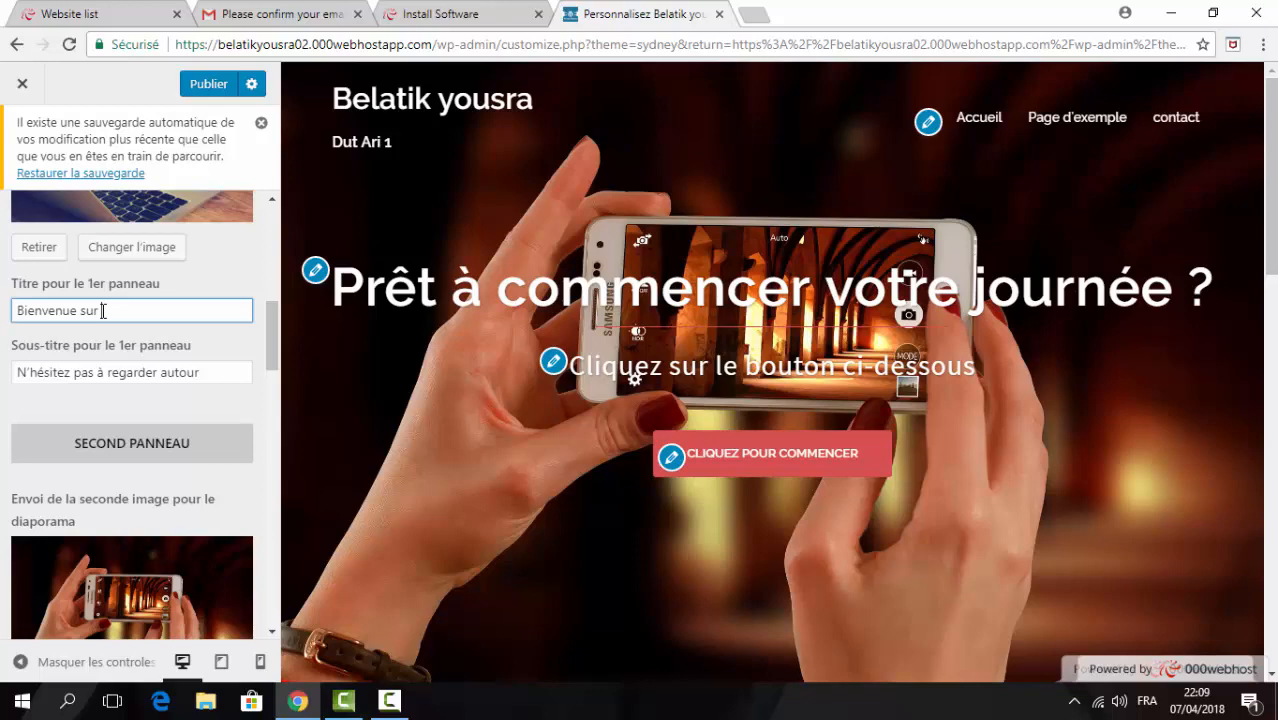
{"action": "type", "text": "notre "}
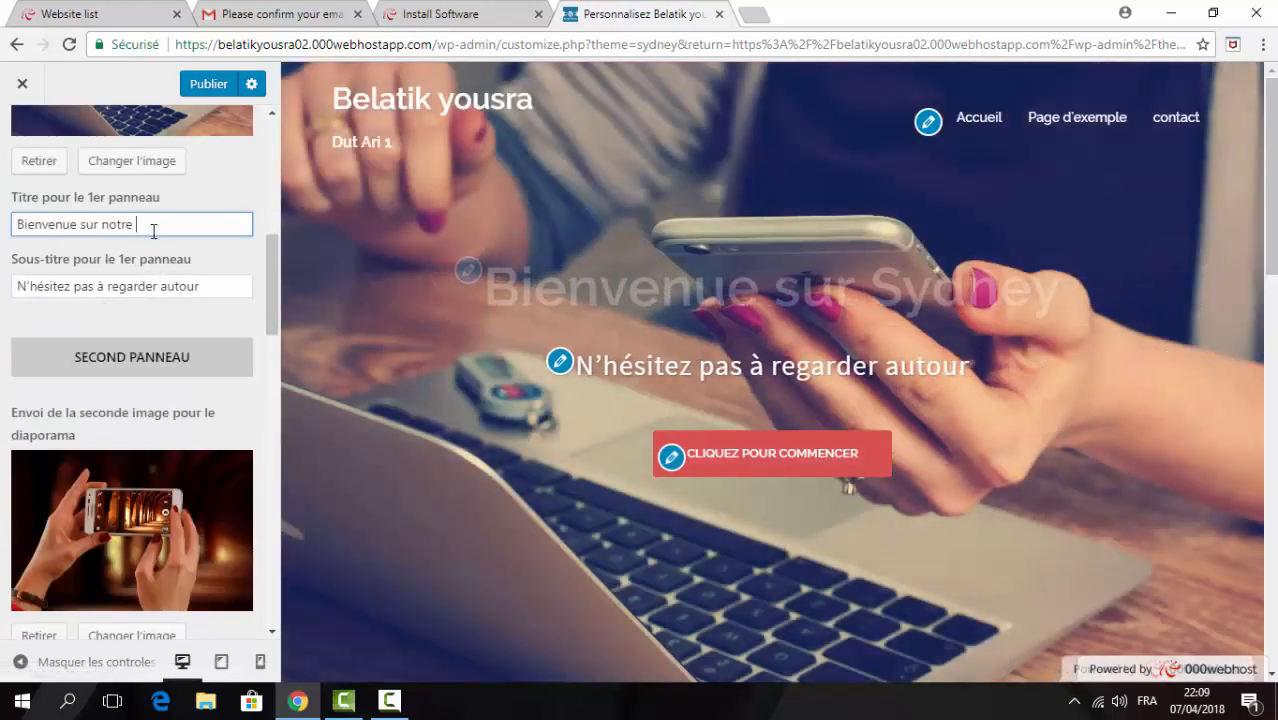
{"action": "type", "text": "site"}
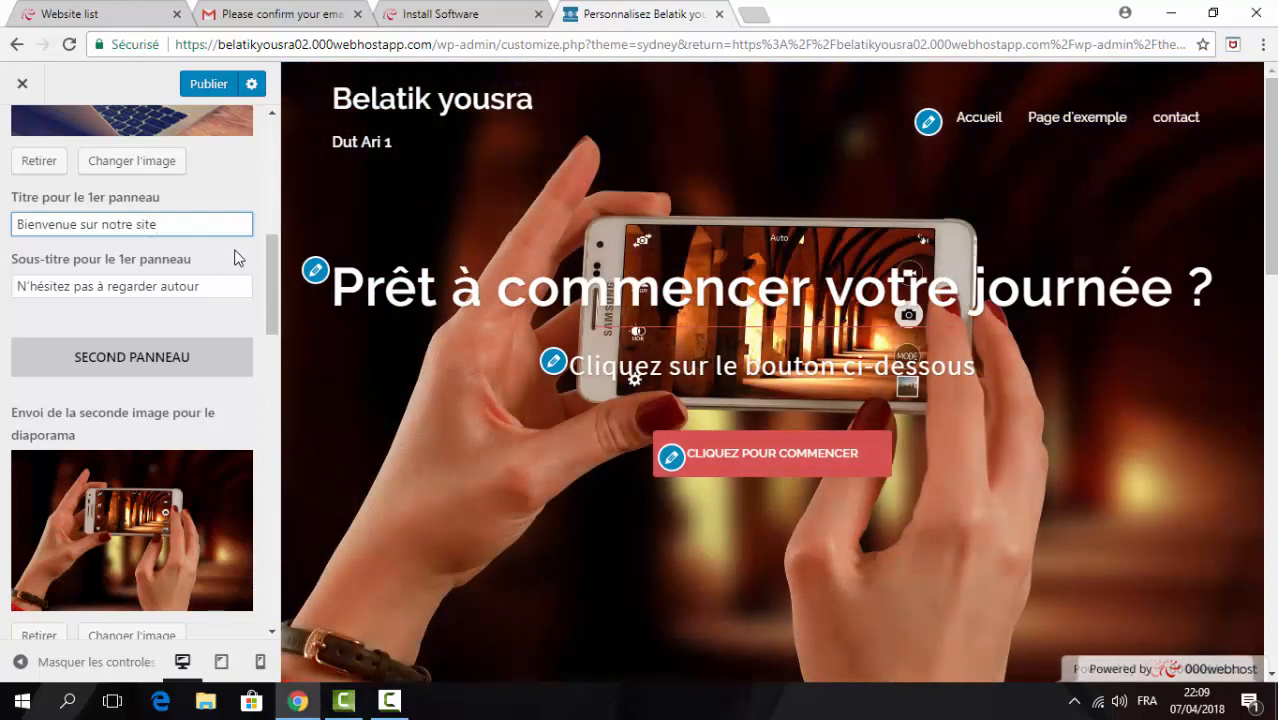
Replace the first panel's subtitle with "regarder vos video" and try to publish the changes.
{"action": "scroll", "coordinate": [277, 268], "scroll_direction": "down", "scroll_amount": 1}
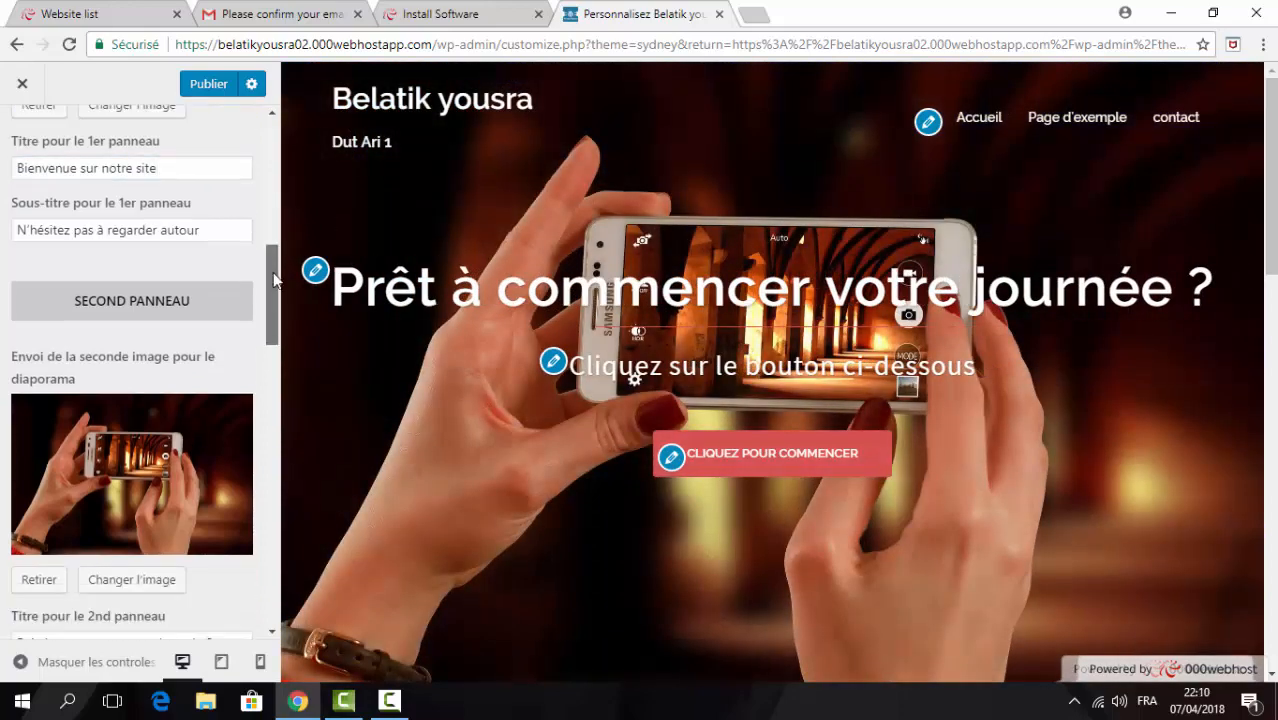
{"action": "scroll", "coordinate": [275, 268], "scroll_direction": "up", "scroll_amount": 1}
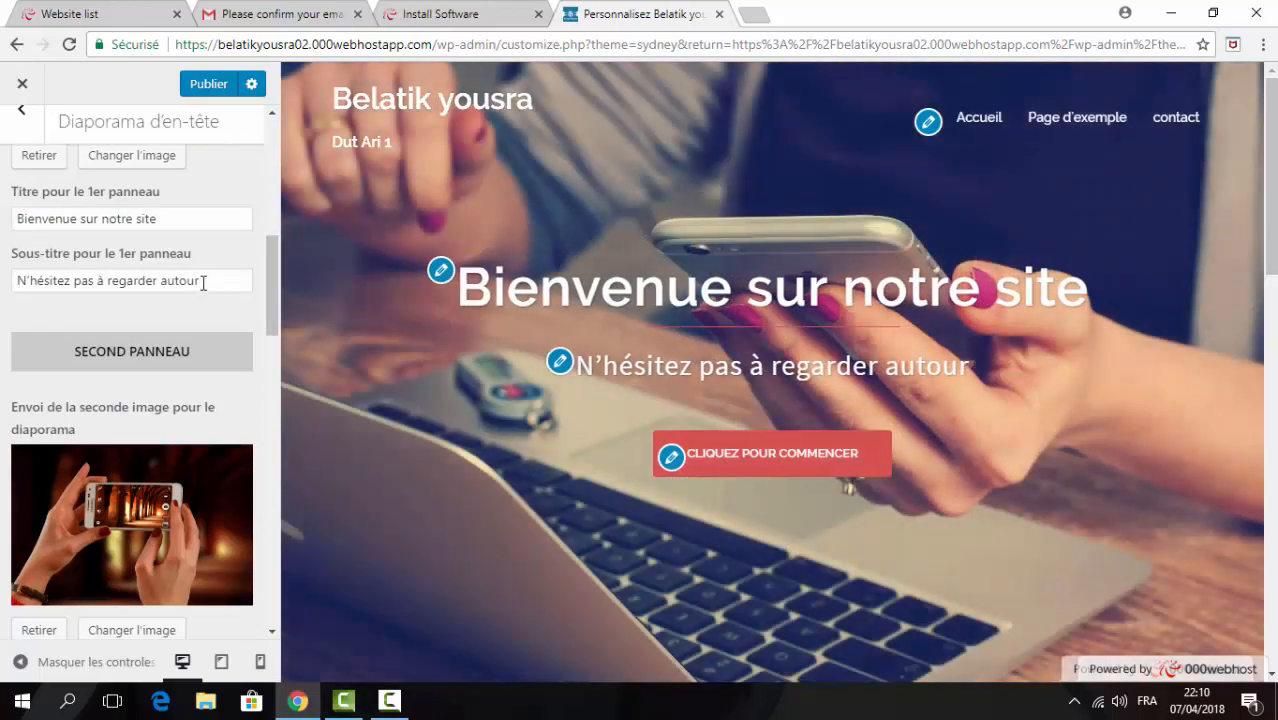
{"action": "left_click", "coordinate": [201, 280]}
{"action": "left_click", "coordinate": [100, 281], "text": "shift"}
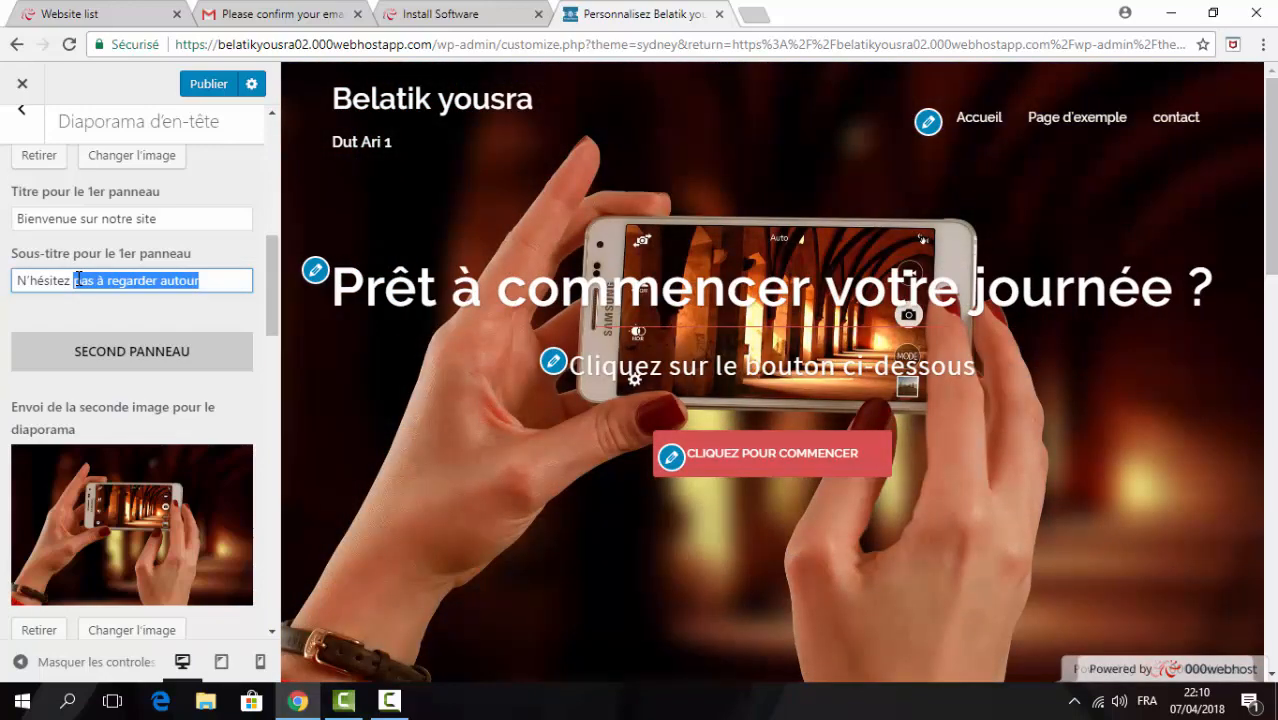
{"action": "key", "text": "BackSpace"}
{"action": "key", "text": "BackSpace"}
{"action": "key", "text": "BackSpace"}
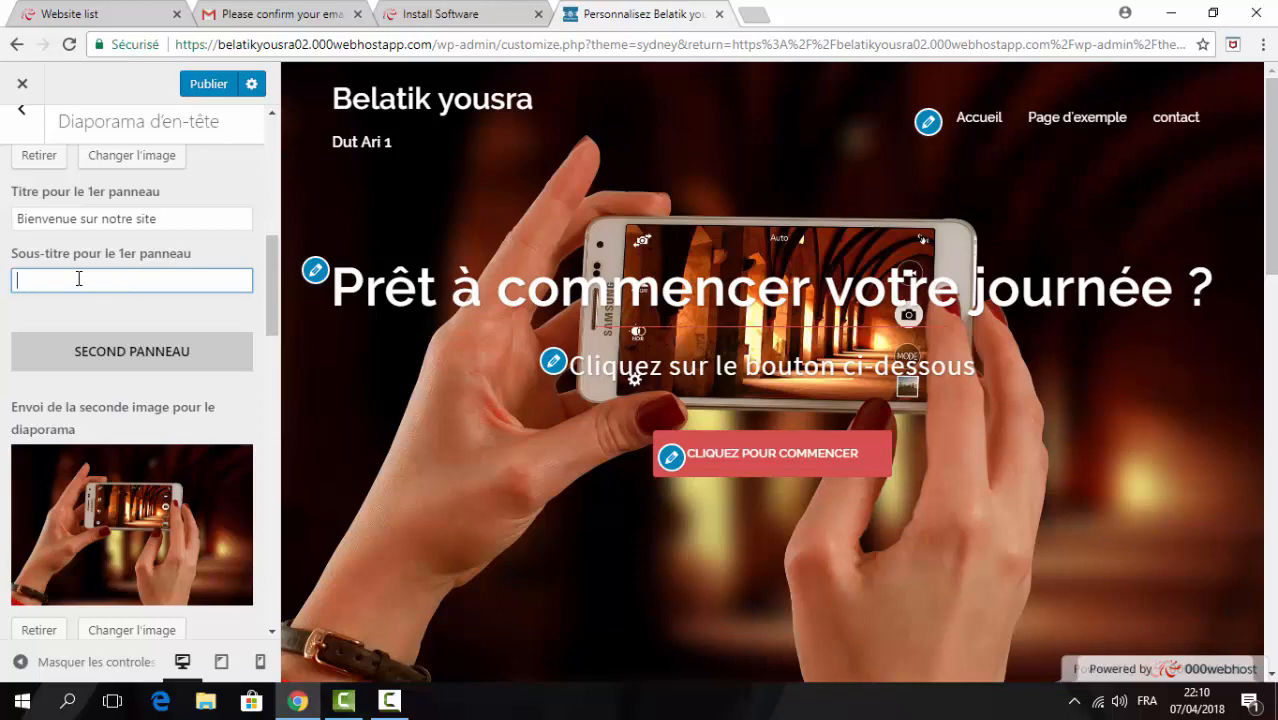
{"action": "type", "text": "re"}
{"action": "type", "text": "garder vos vie"}
{"action": "type", "text": "deo"}
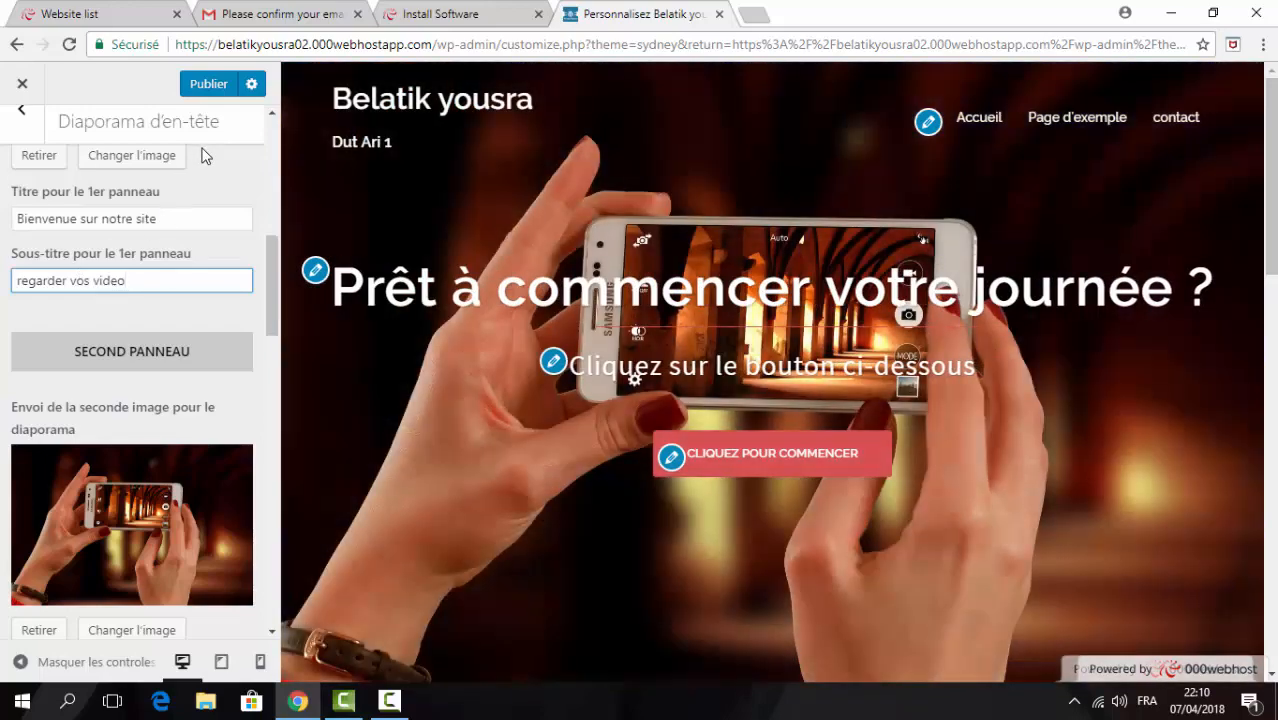
{"action": "left_click", "coordinate": [208, 86]}
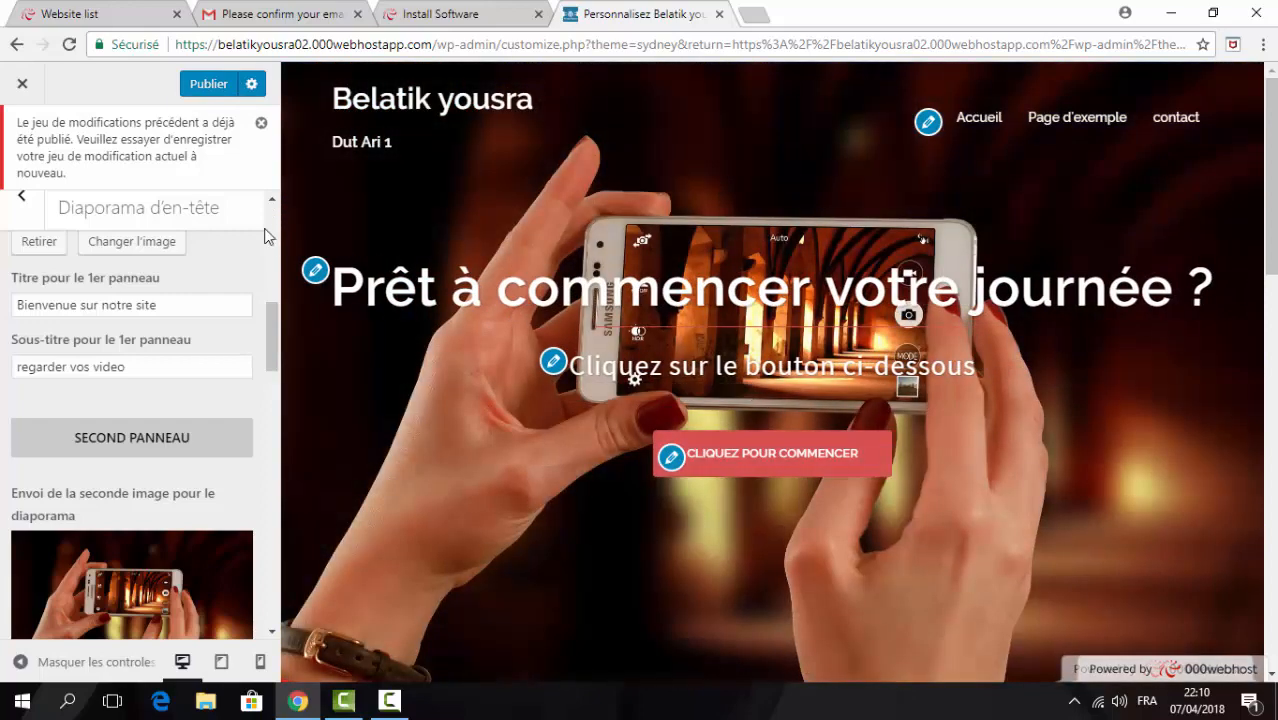
Create a new menu named "A propos" in the site customizer and assign it to the Menu principal location.
{"action": "left_click", "coordinate": [22, 198]}
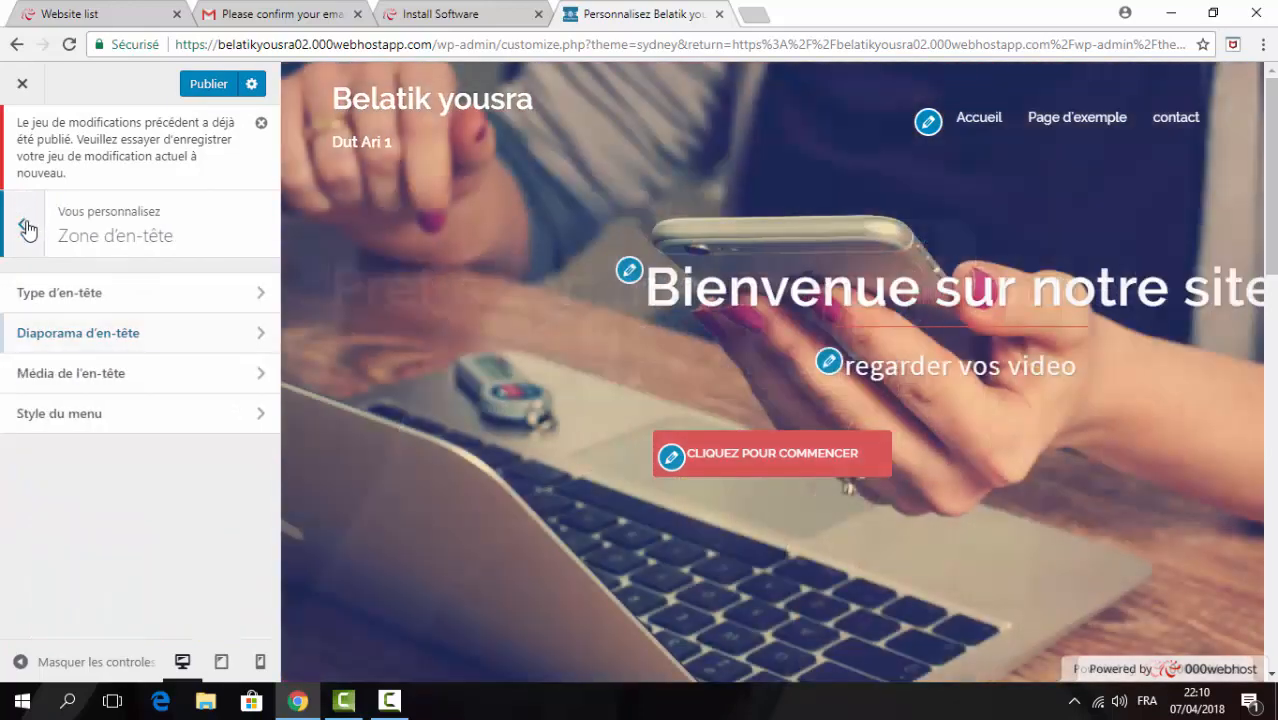
{"action": "left_click", "coordinate": [26, 220]}
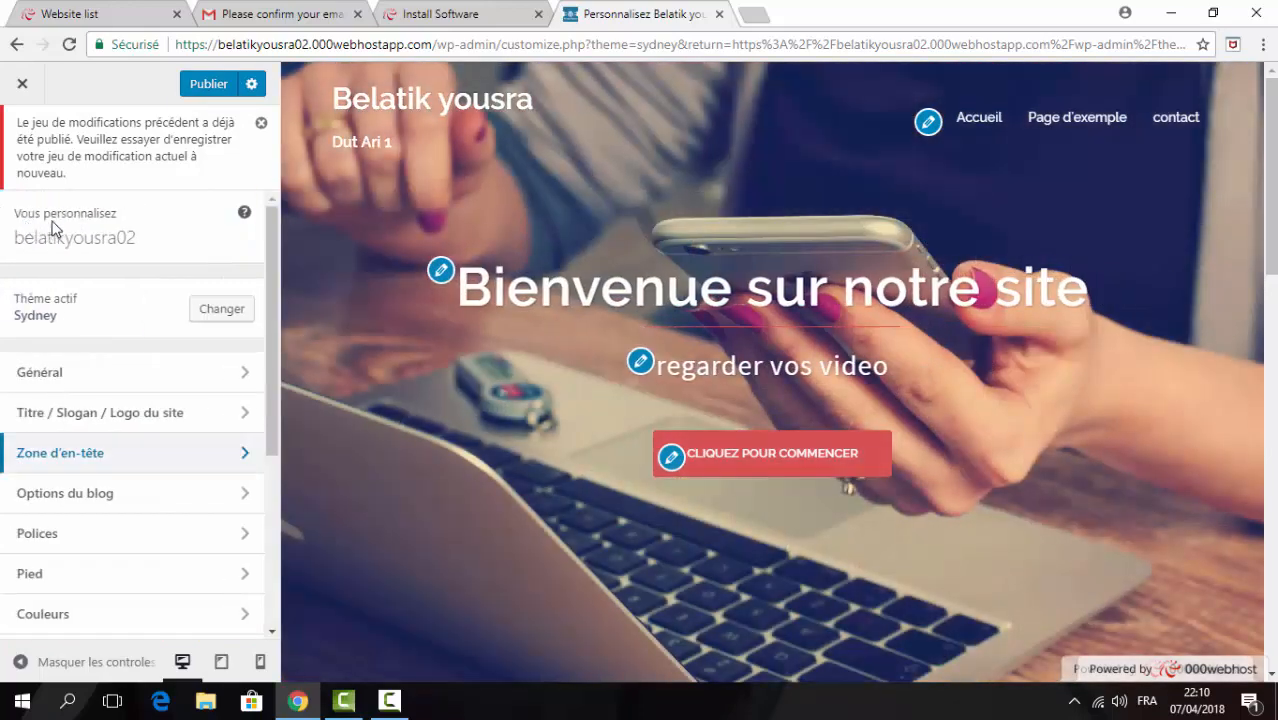
{"action": "left_click_drag", "start_coordinate": [278, 281], "coordinate": [267, 482]}
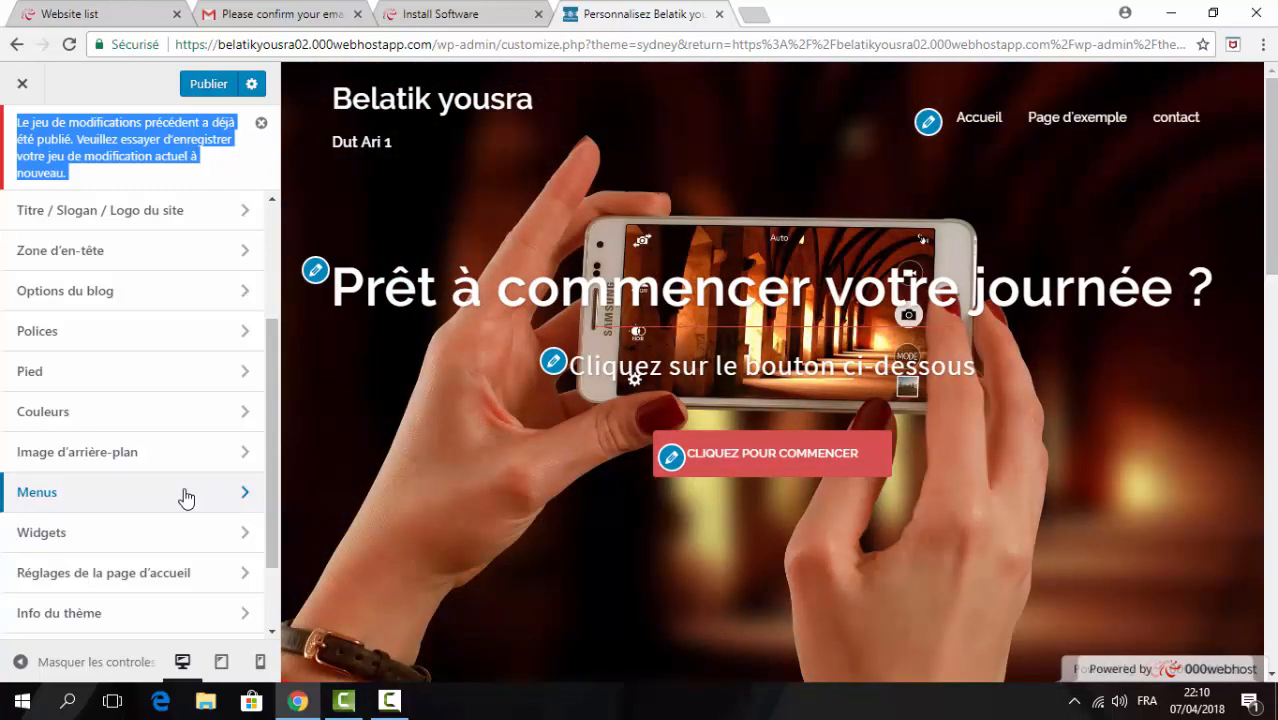
{"action": "left_click", "coordinate": [185, 492]}
{"action": "left_click", "coordinate": [242, 272]}
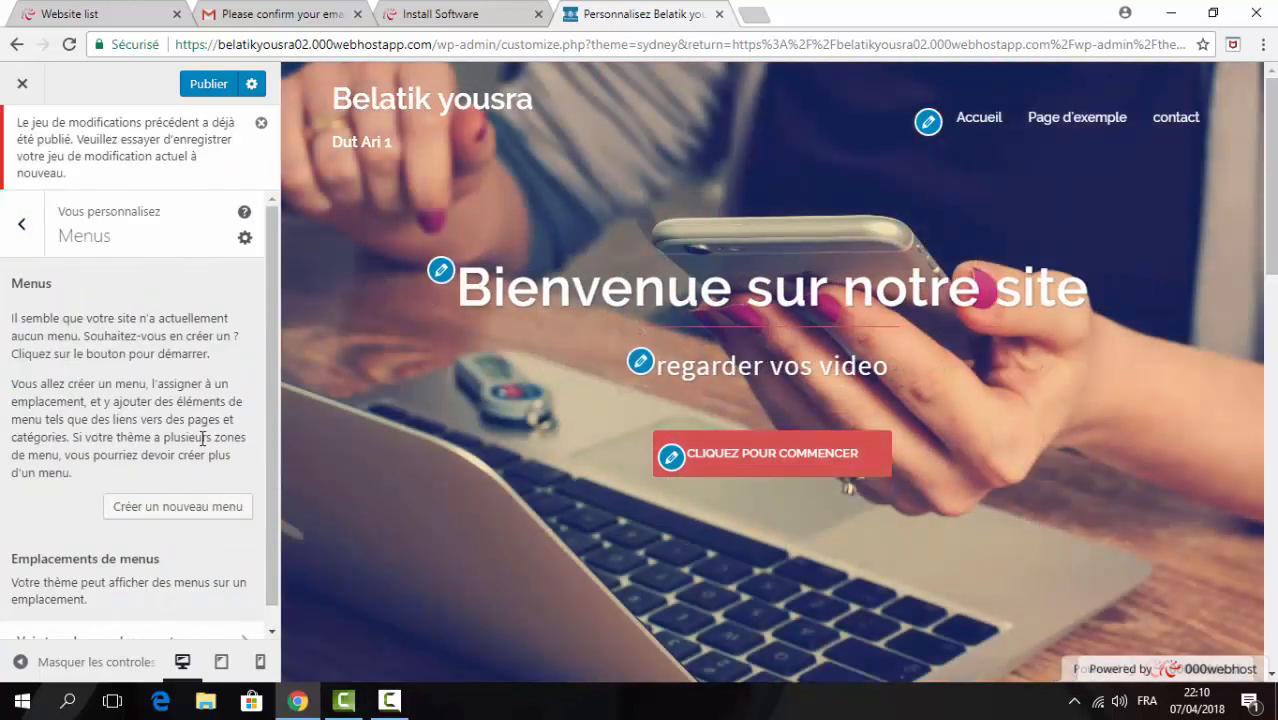
{"action": "left_click", "coordinate": [171, 512]}
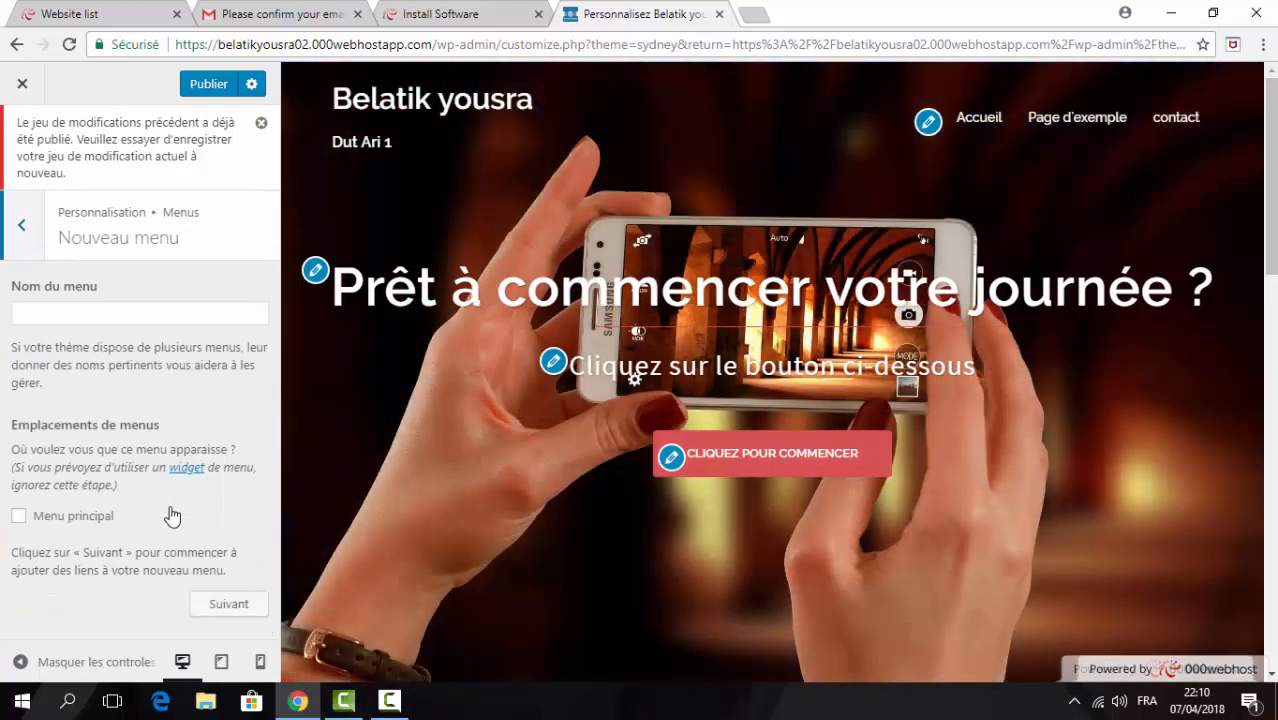
{"action": "left_click", "coordinate": [118, 317]}
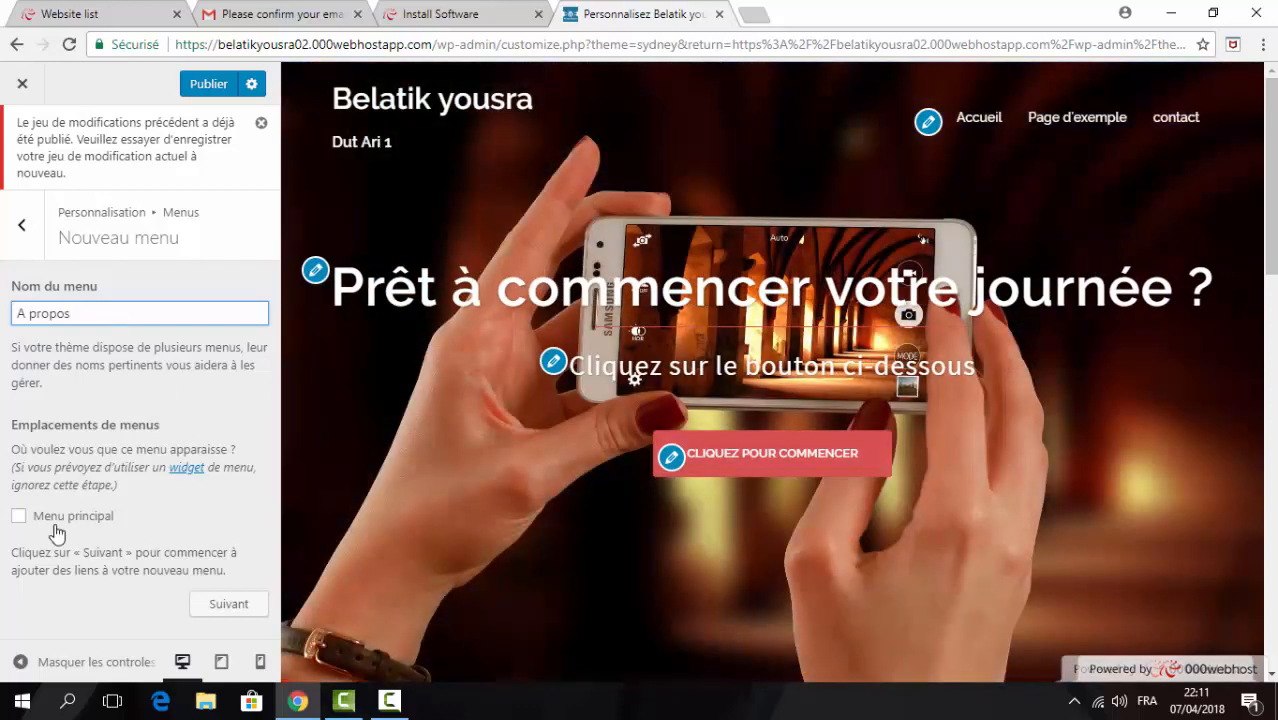
{"action": "left_click", "coordinate": [19, 516]}
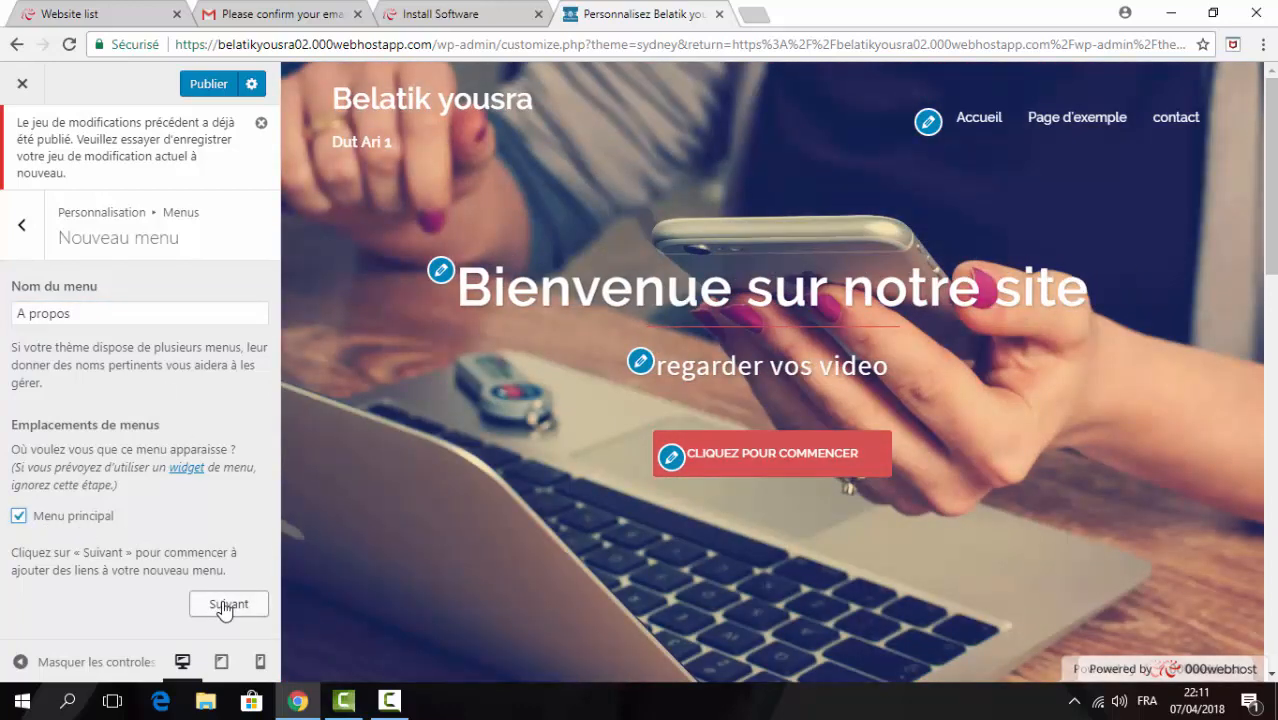
{"action": "left_click", "coordinate": [225, 609]}
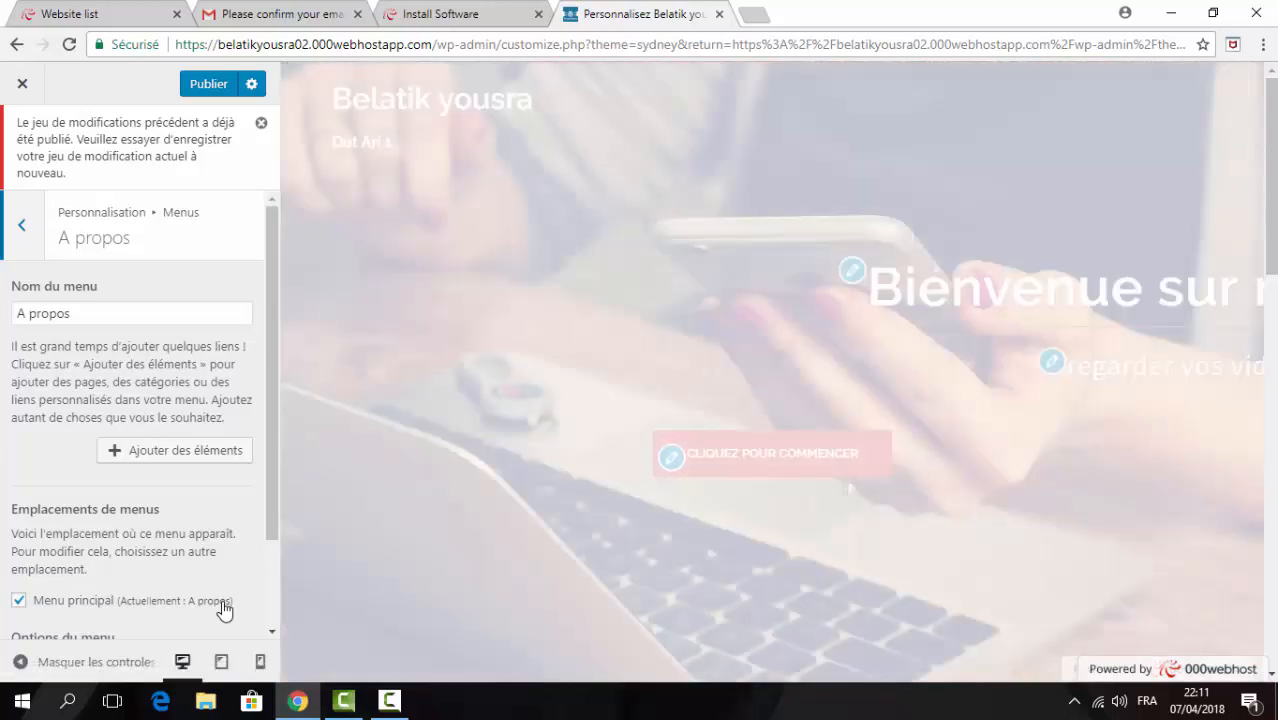
Add the Accueil and contact pages to the "A propos" menu and publish the changes.
{"action": "left_click", "coordinate": [185, 452]}
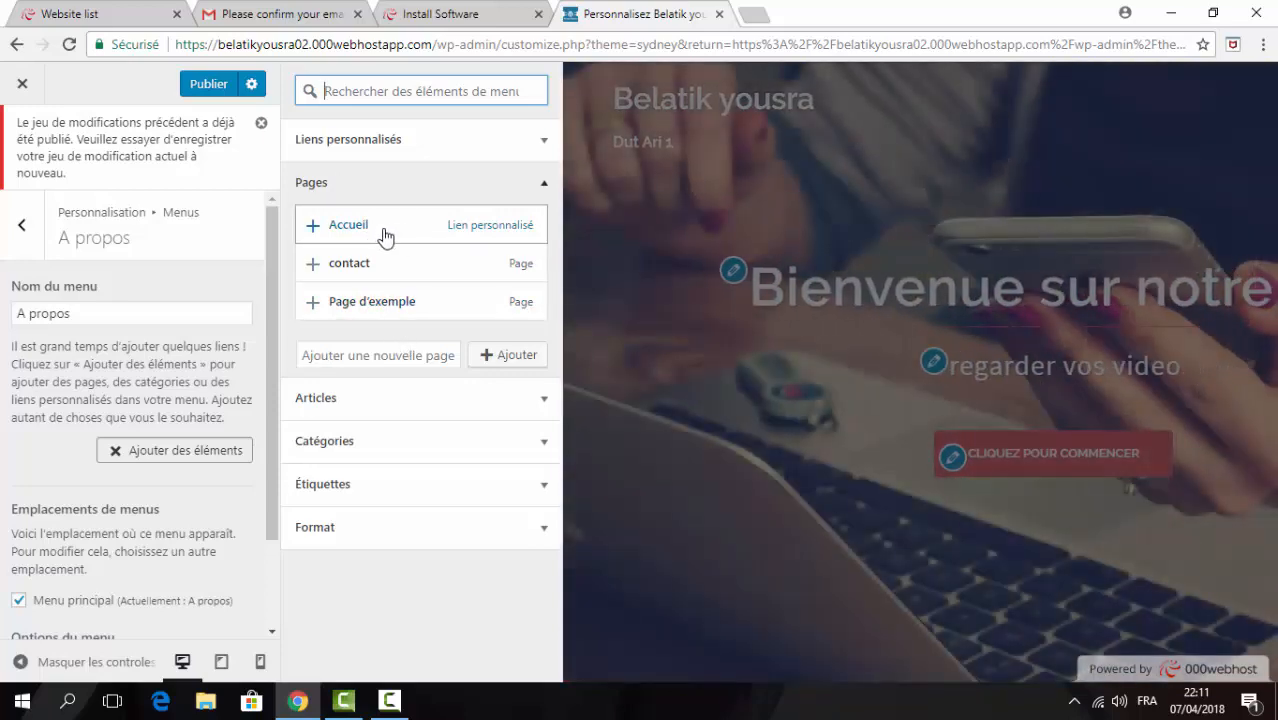
{"action": "left_click", "coordinate": [385, 234]}
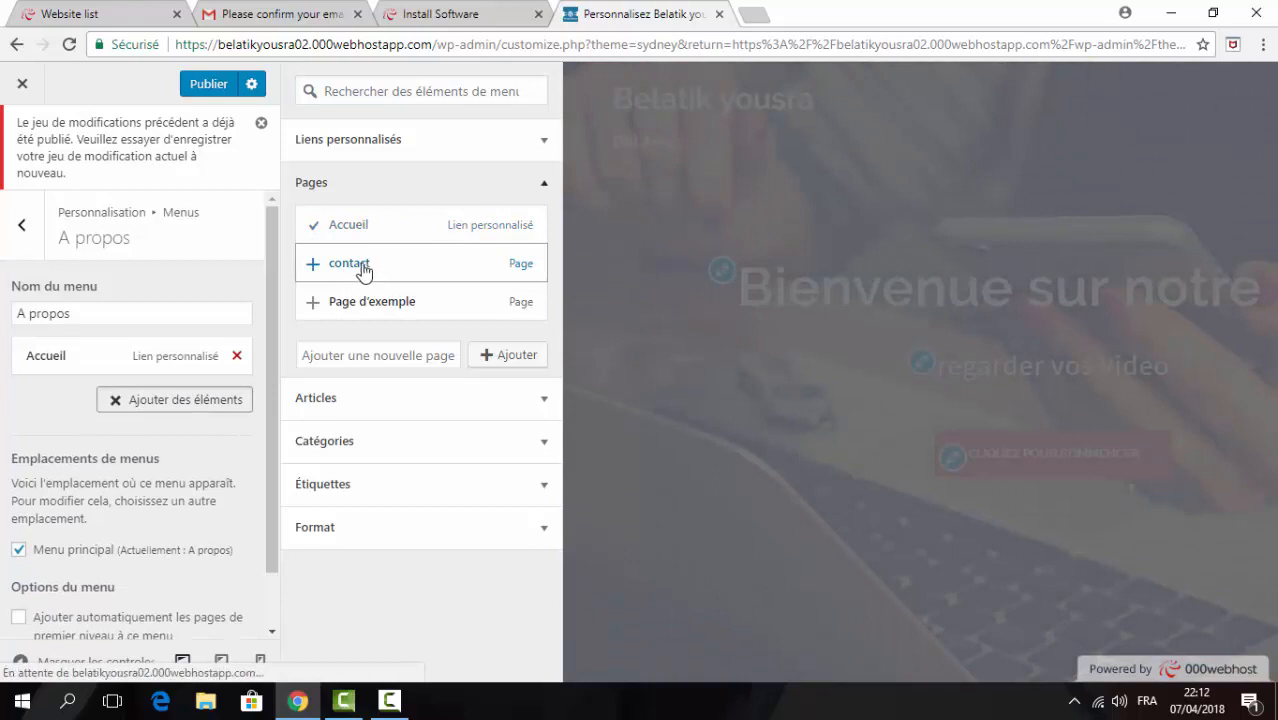
{"action": "left_click", "coordinate": [378, 268]}
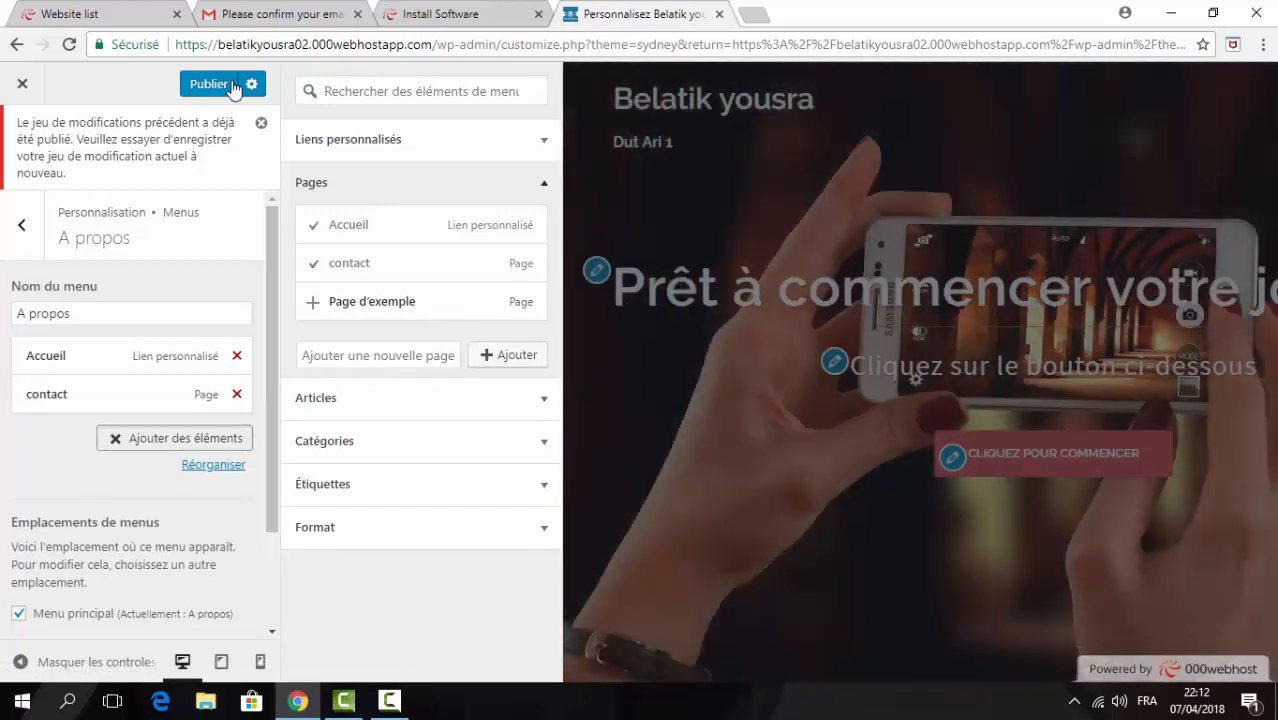
{"action": "left_click", "coordinate": [210, 84]}
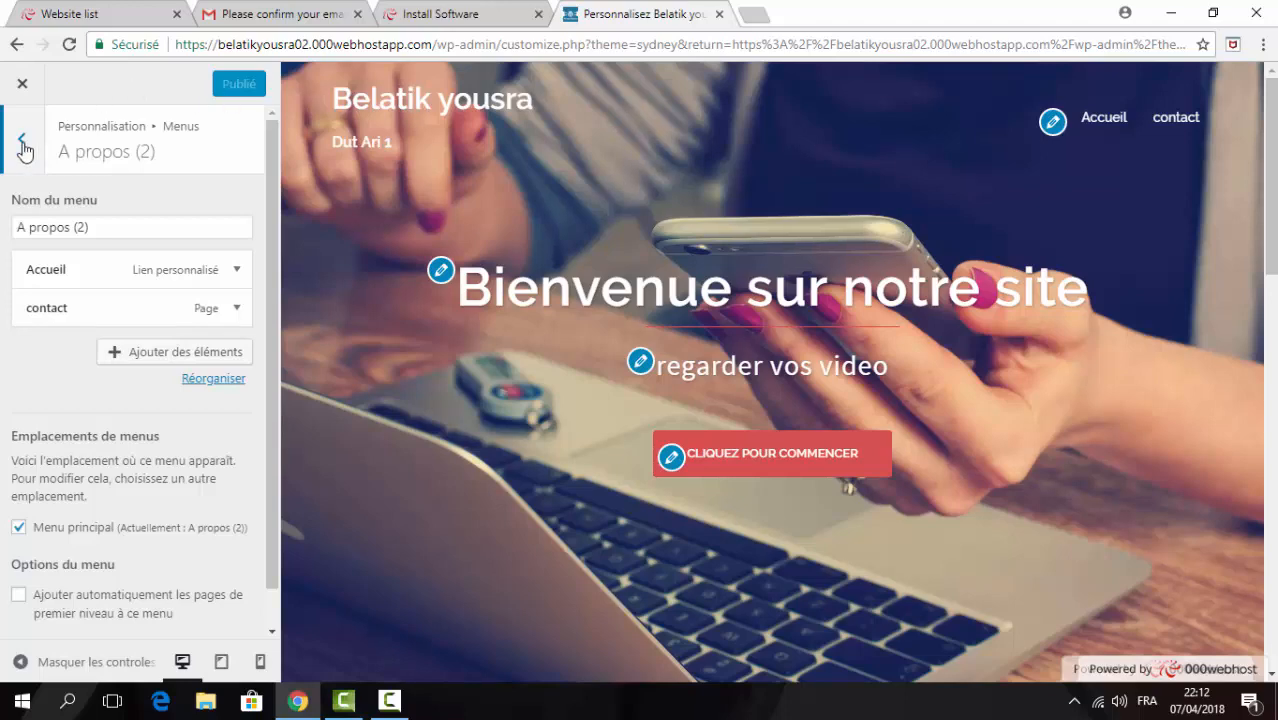
Upload the desktop image formation-WordPress-1 as the site's background image and publish the change.
{"action": "left_click", "coordinate": [22, 143]}
{"action": "left_click", "coordinate": [22, 143]}
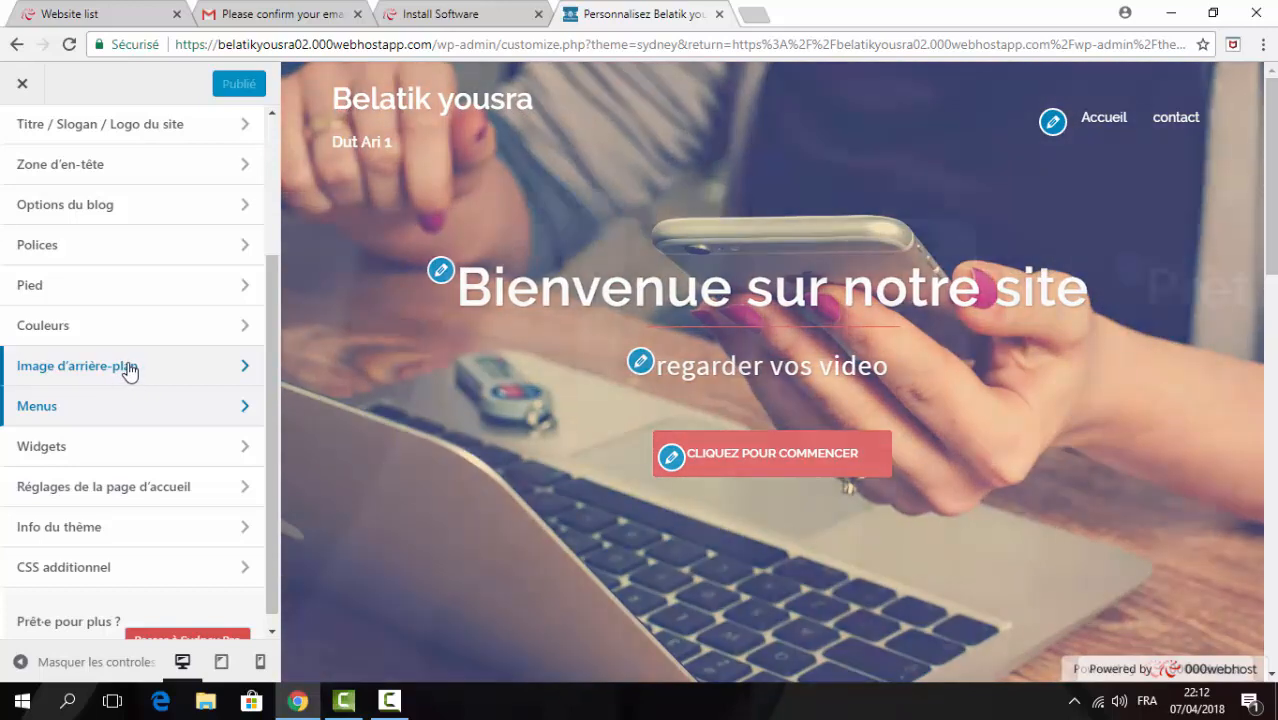
{"action": "left_click", "coordinate": [128, 371]}
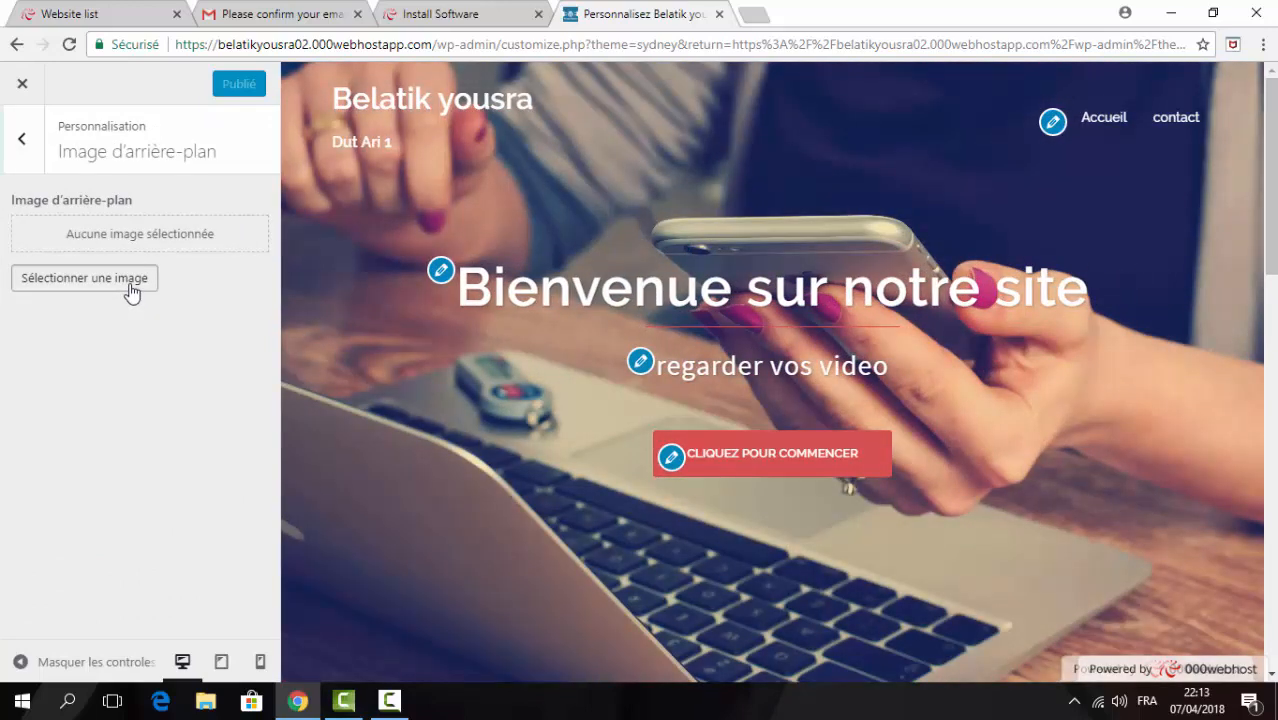
{"action": "left_click", "coordinate": [131, 290]}
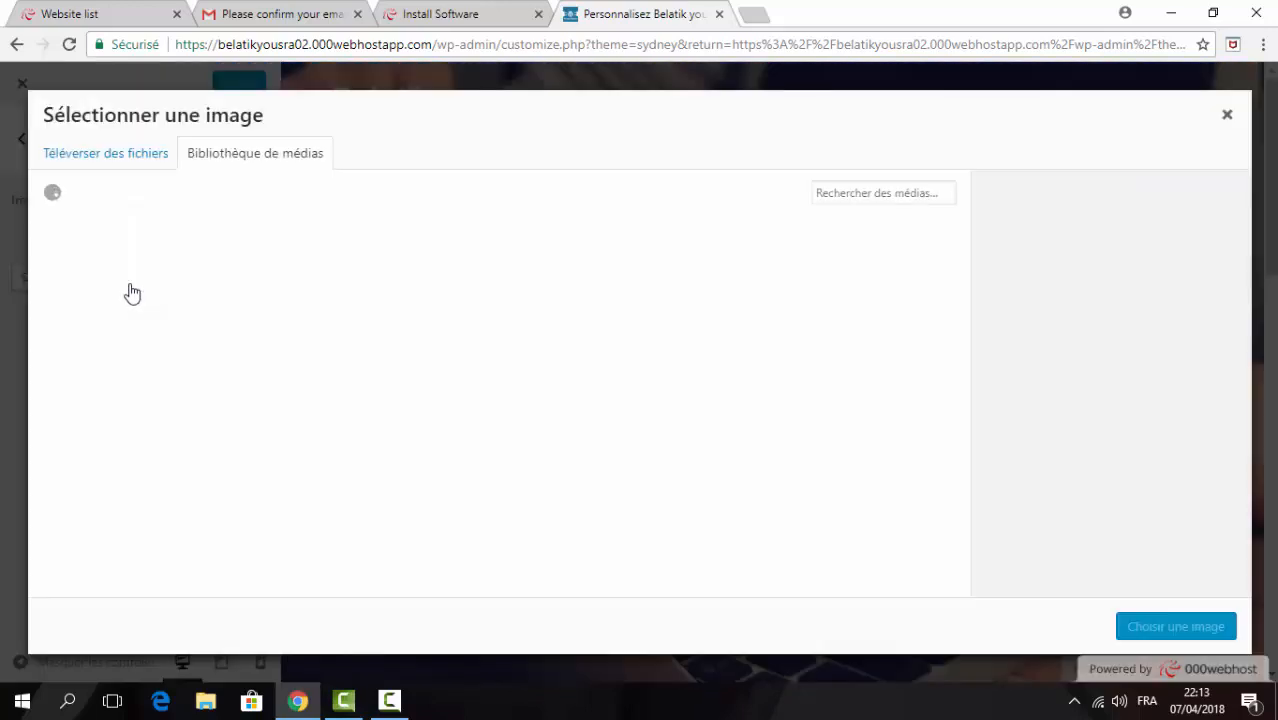
{"action": "left_click", "coordinate": [135, 155]}
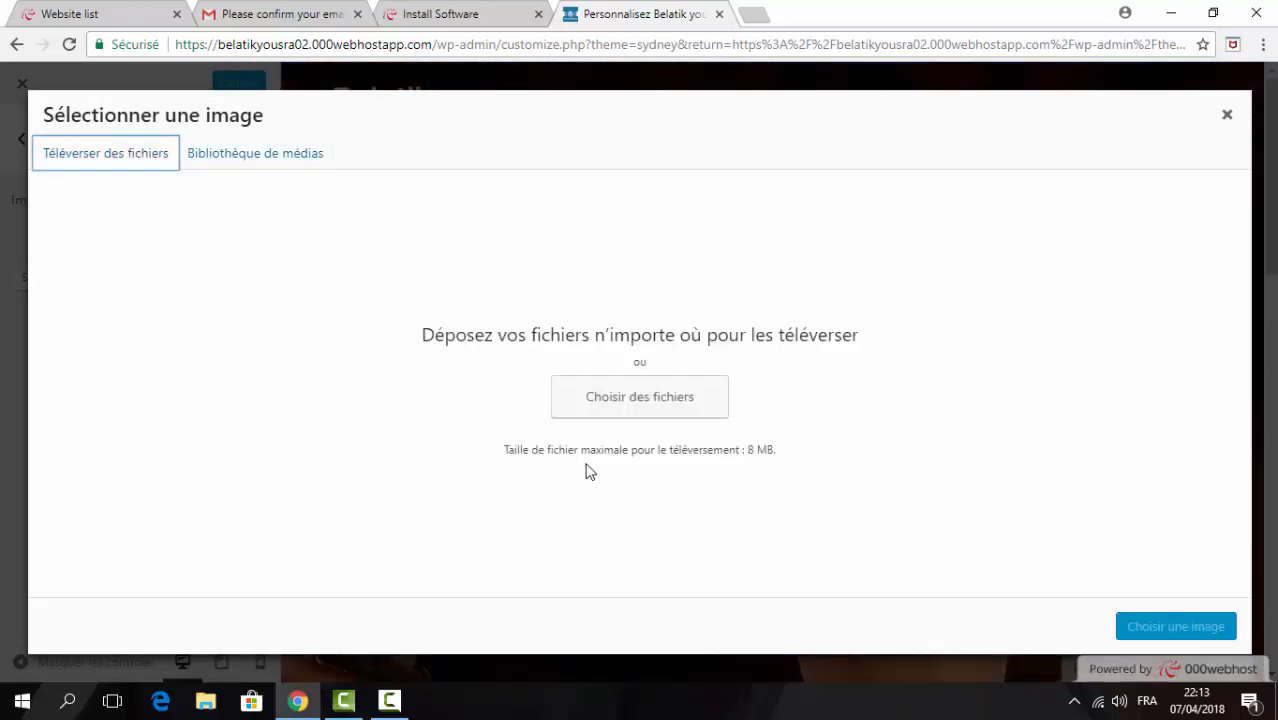
{"action": "left_click", "coordinate": [622, 416]}
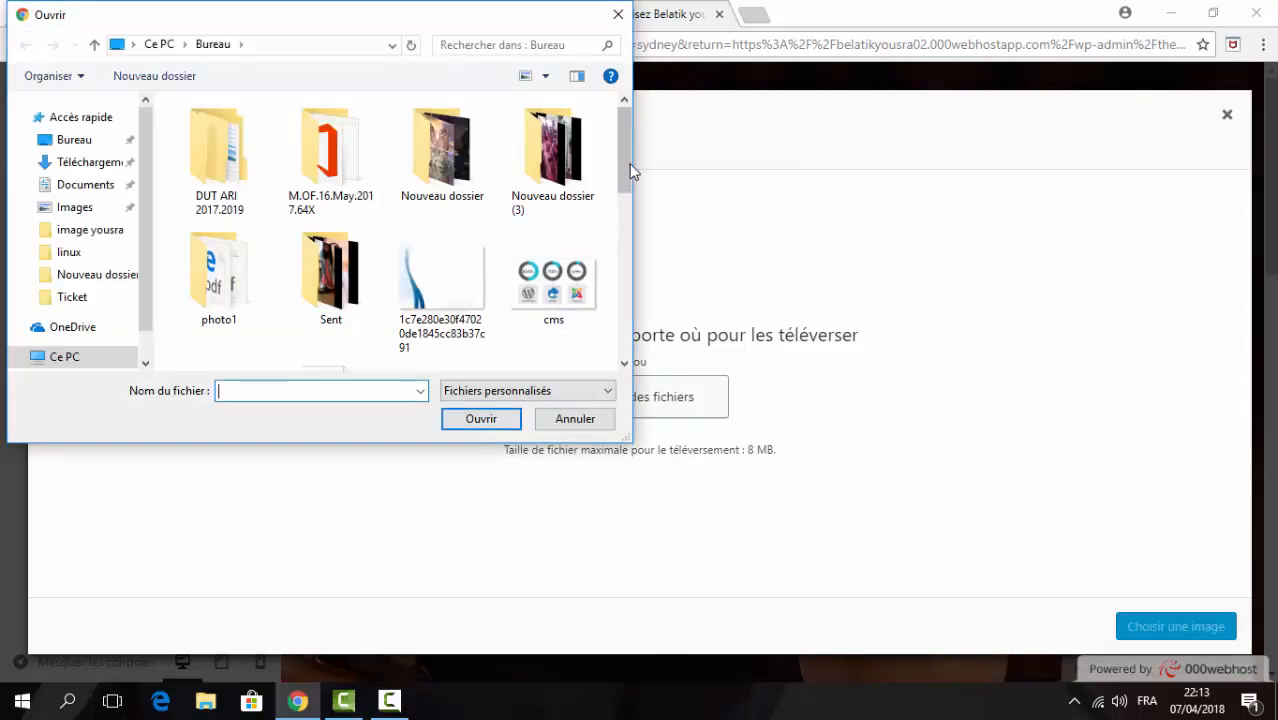
{"action": "left_click_drag", "start_coordinate": [624, 171], "coordinate": [616, 247]}
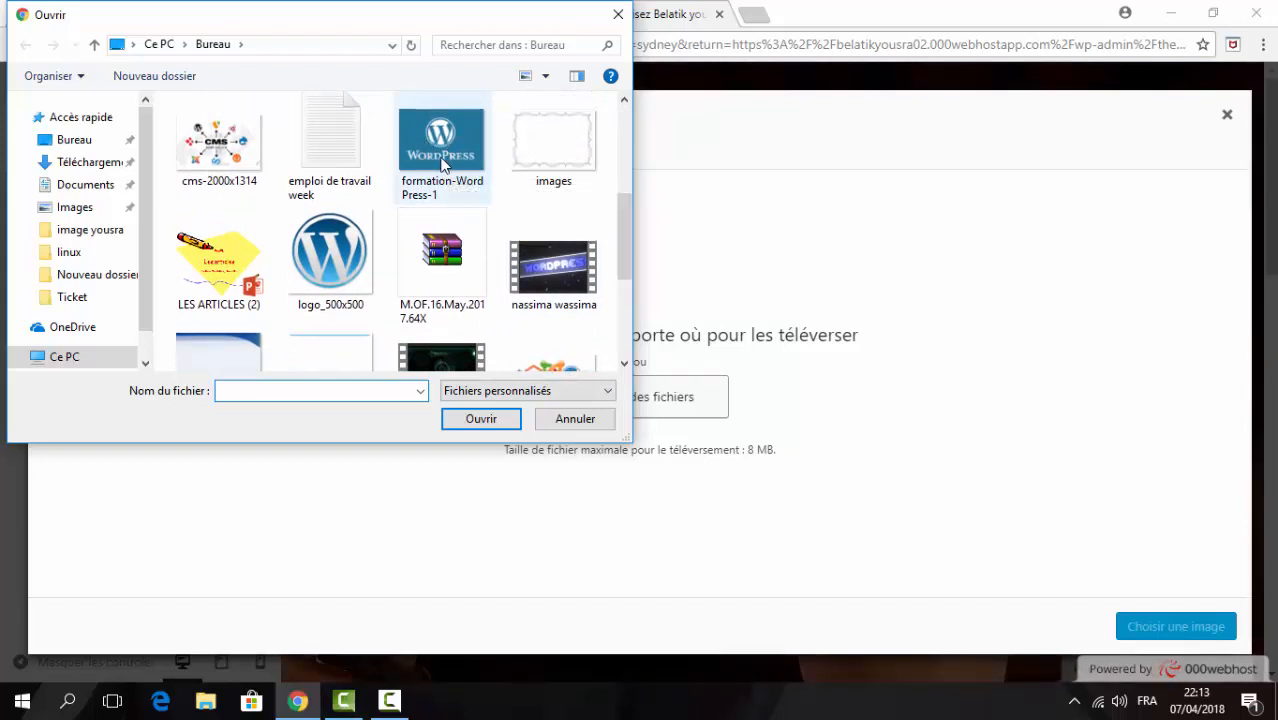
{"action": "left_click", "coordinate": [448, 172]}
{"action": "left_click", "coordinate": [477, 418]}
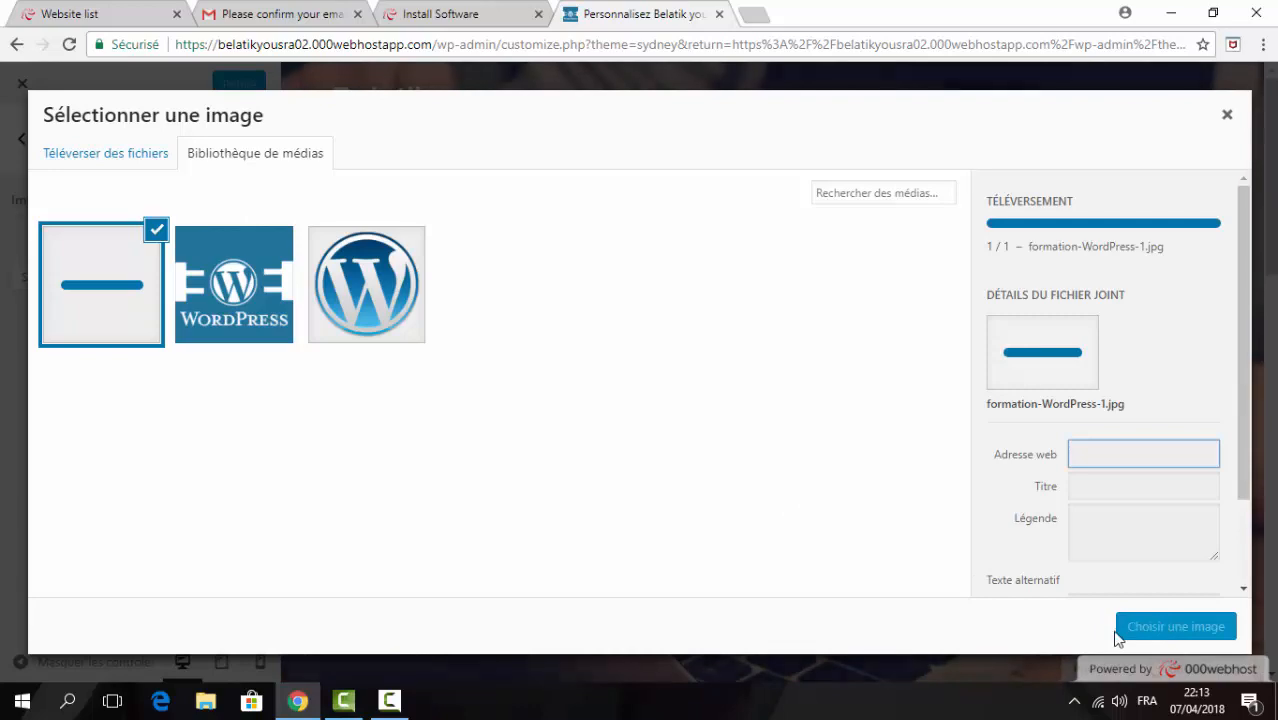
{"action": "left_click", "coordinate": [1147, 635]}
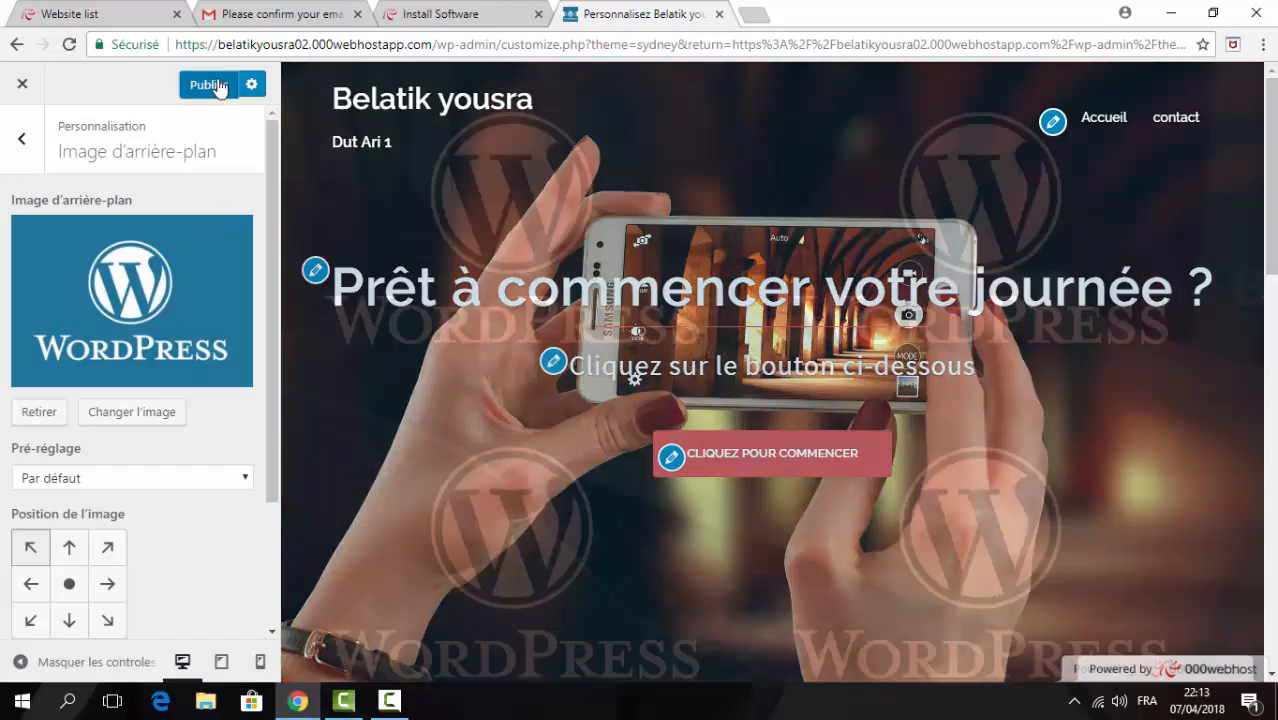
{"action": "left_click", "coordinate": [218, 87]}
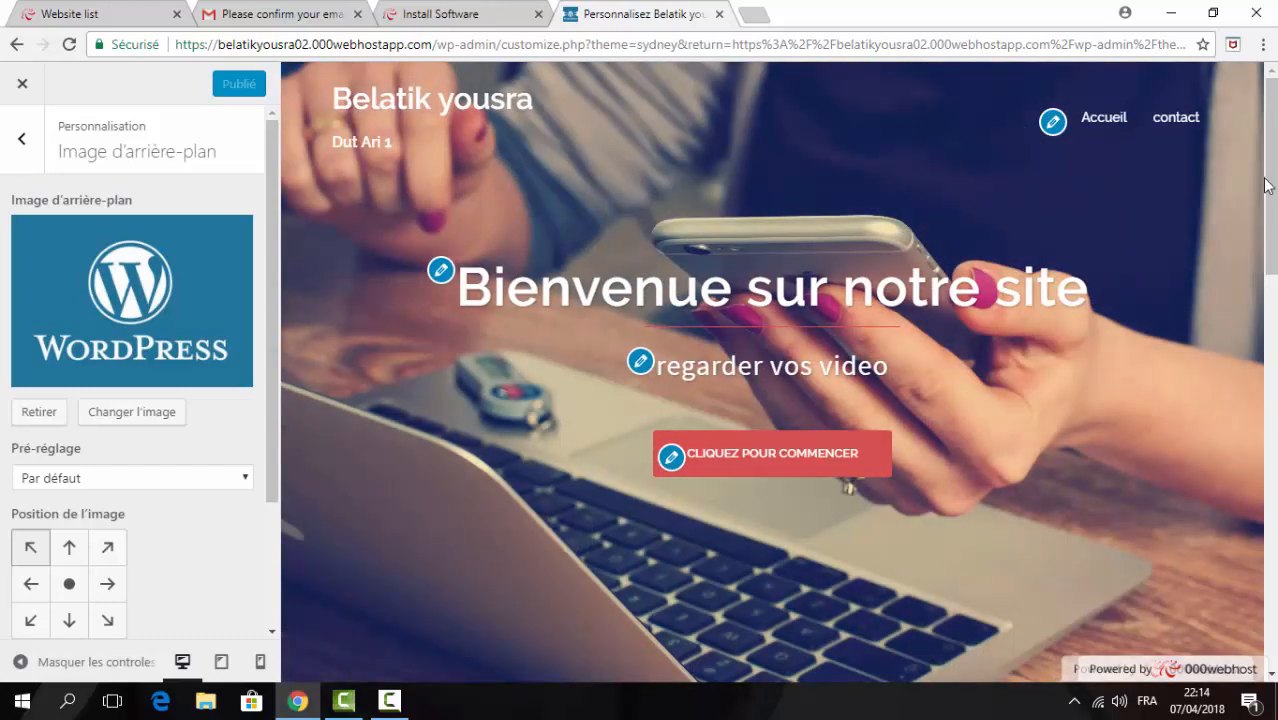
{"action": "left_click_drag", "start_coordinate": [1266, 185], "coordinate": [1266, 280]}
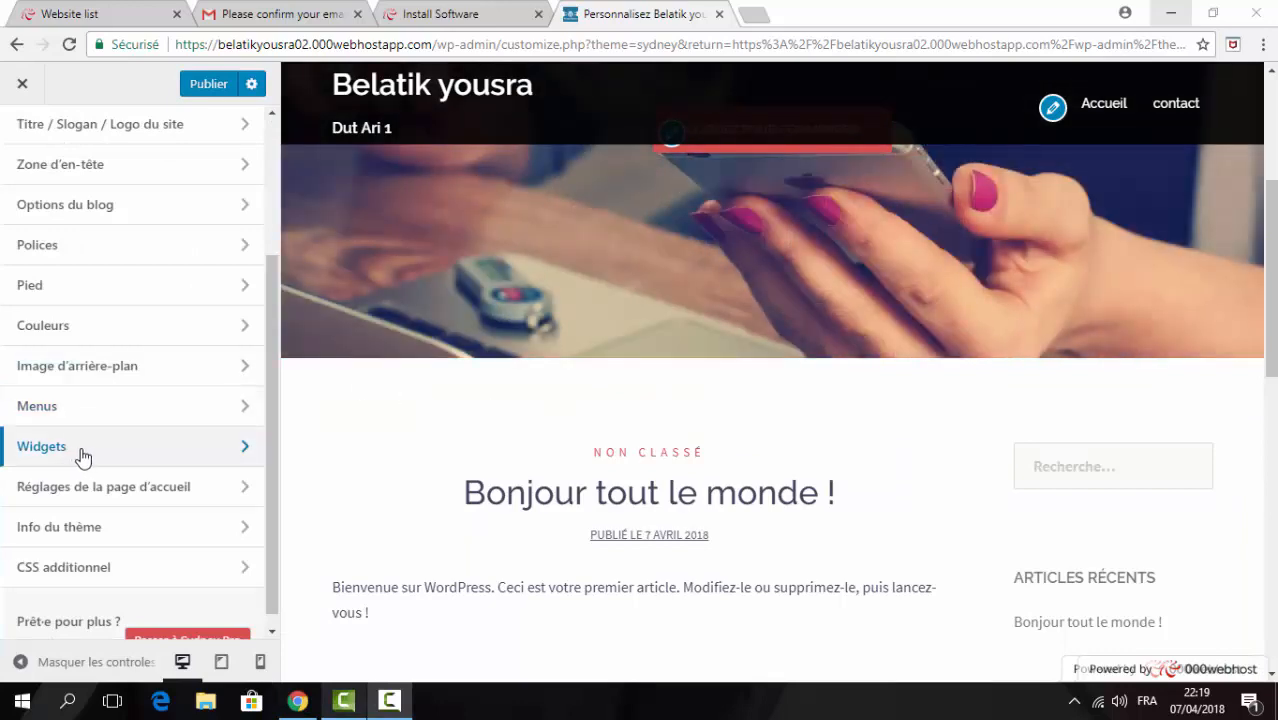
Add a Calendrier widget to the Barre widget area.
{"action": "left_click", "coordinate": [83, 455]}
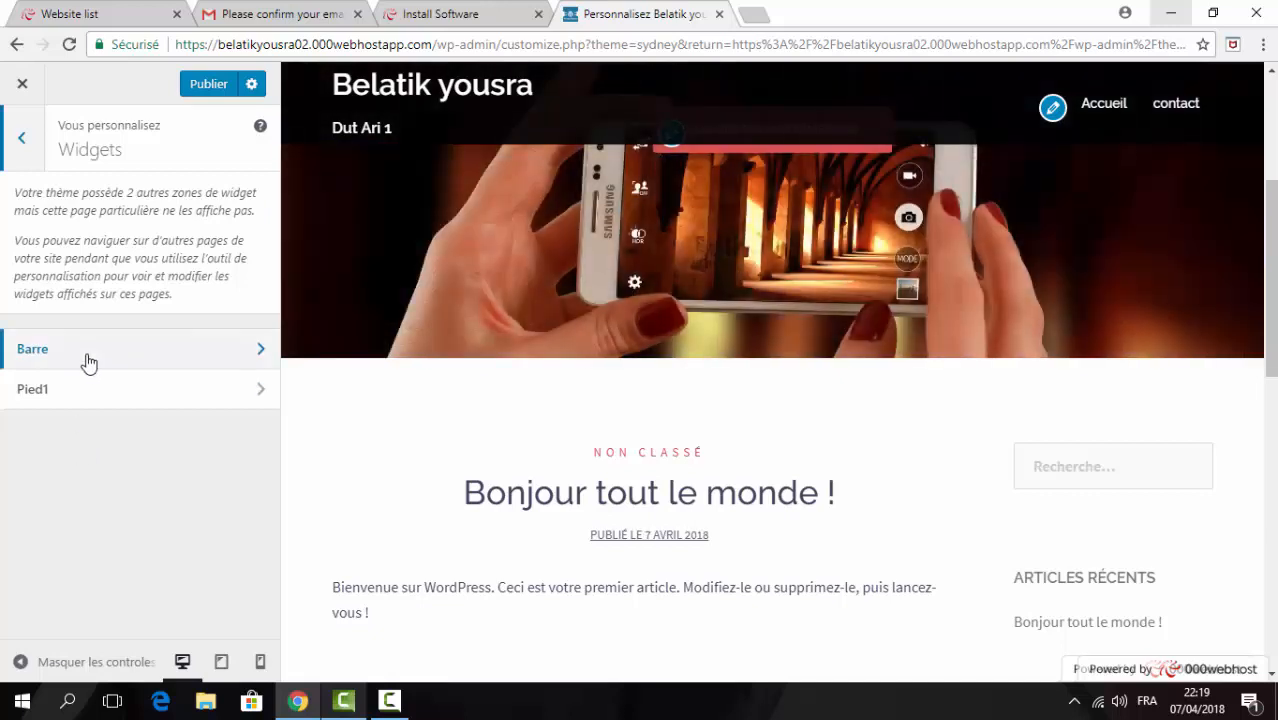
{"action": "left_click", "coordinate": [89, 360]}
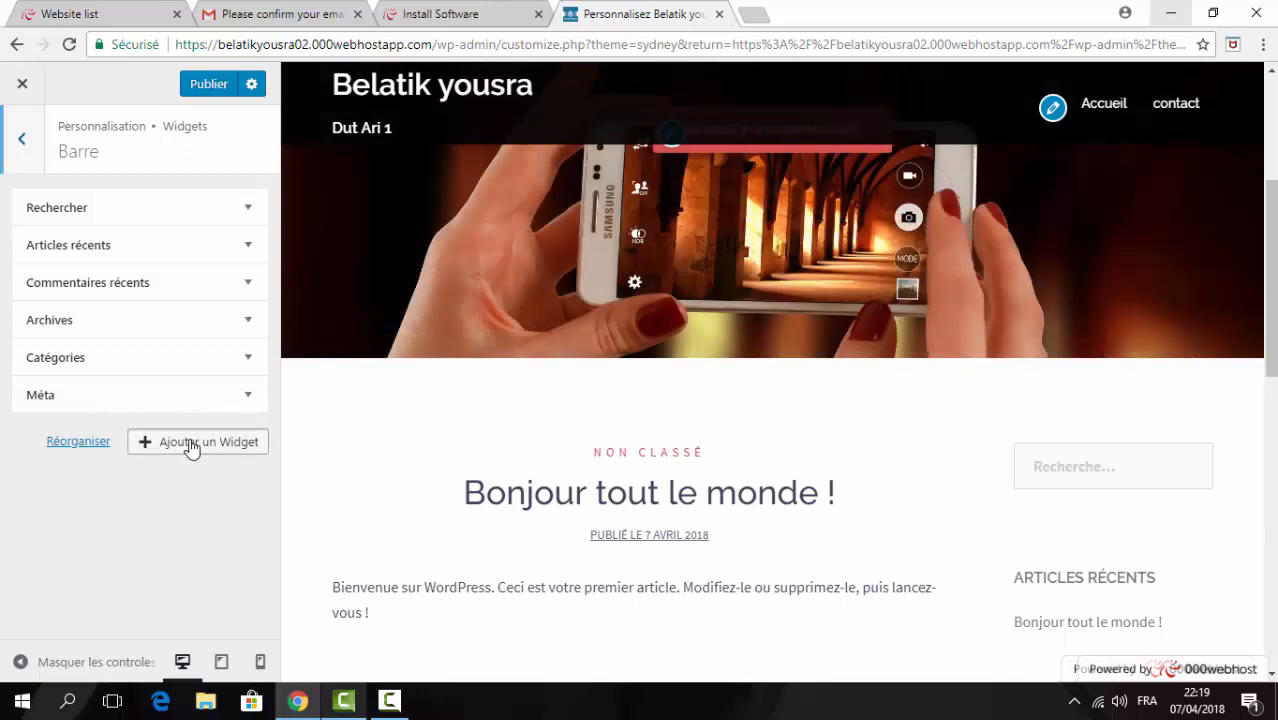
{"action": "left_click", "coordinate": [192, 446]}
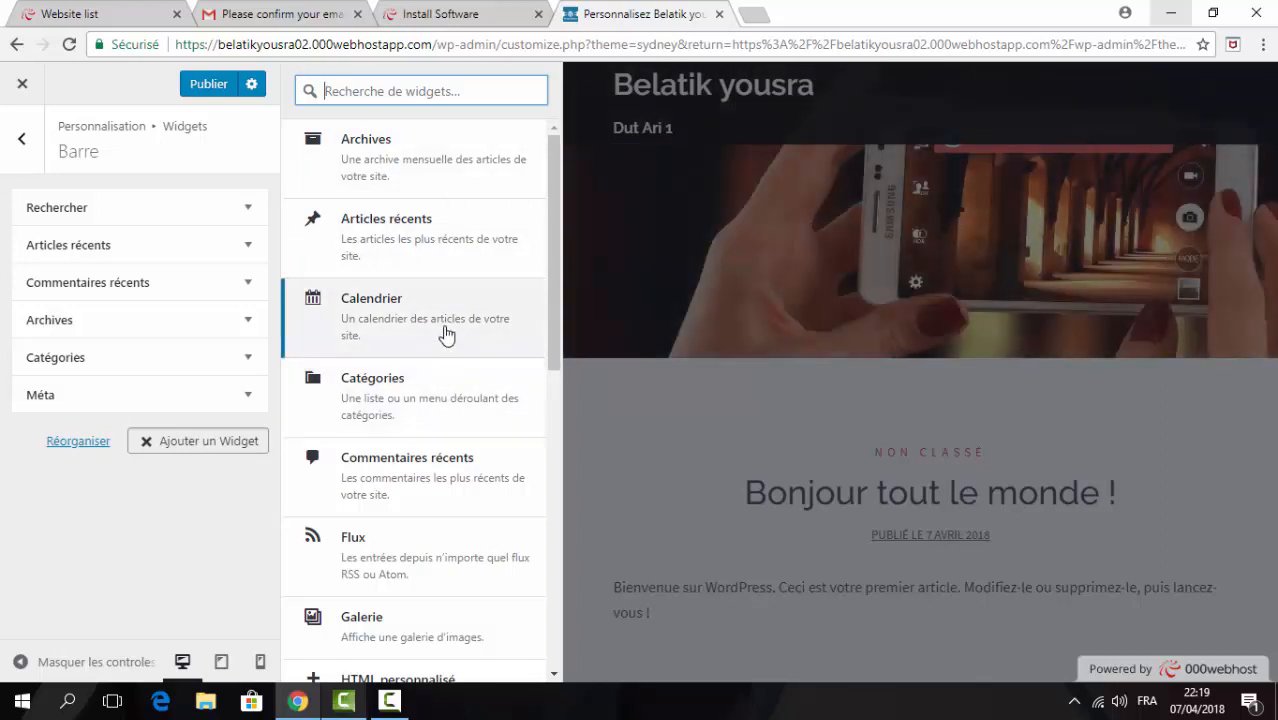
{"action": "key", "text": "Escape"}
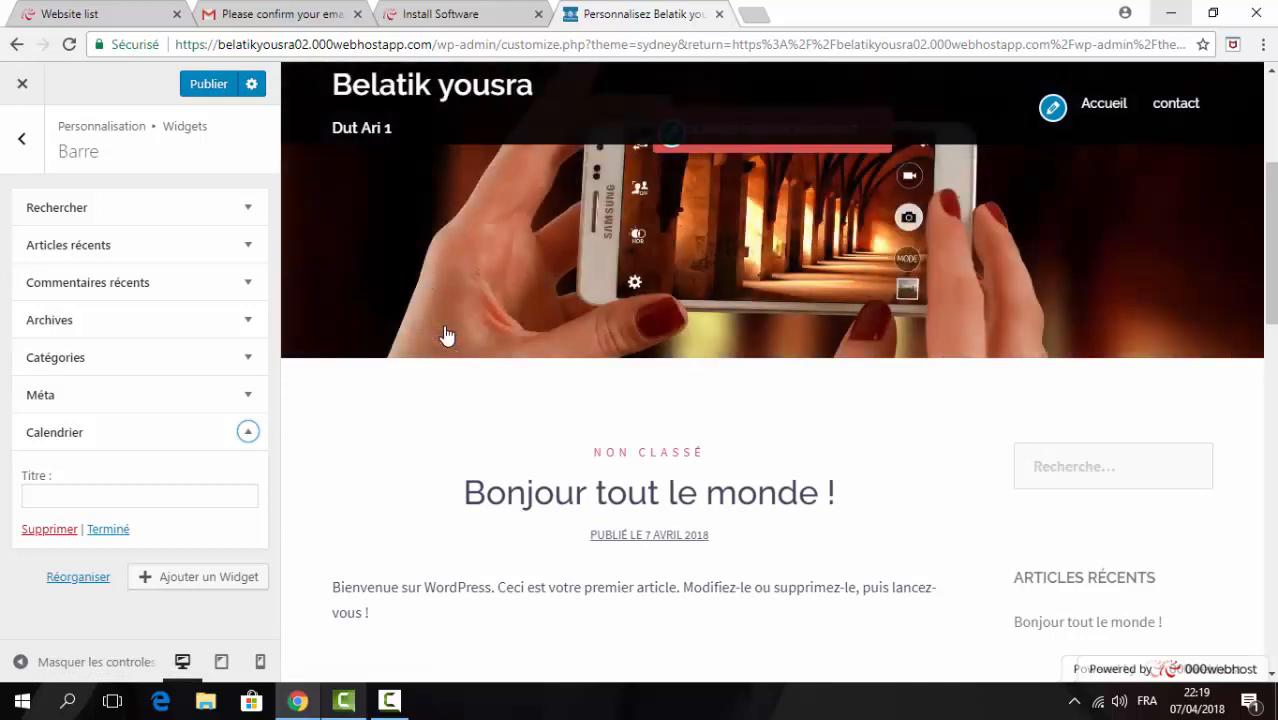
Title the Calendrier widget "calendre" and publish the change.
{"action": "left_click", "coordinate": [179, 496]}
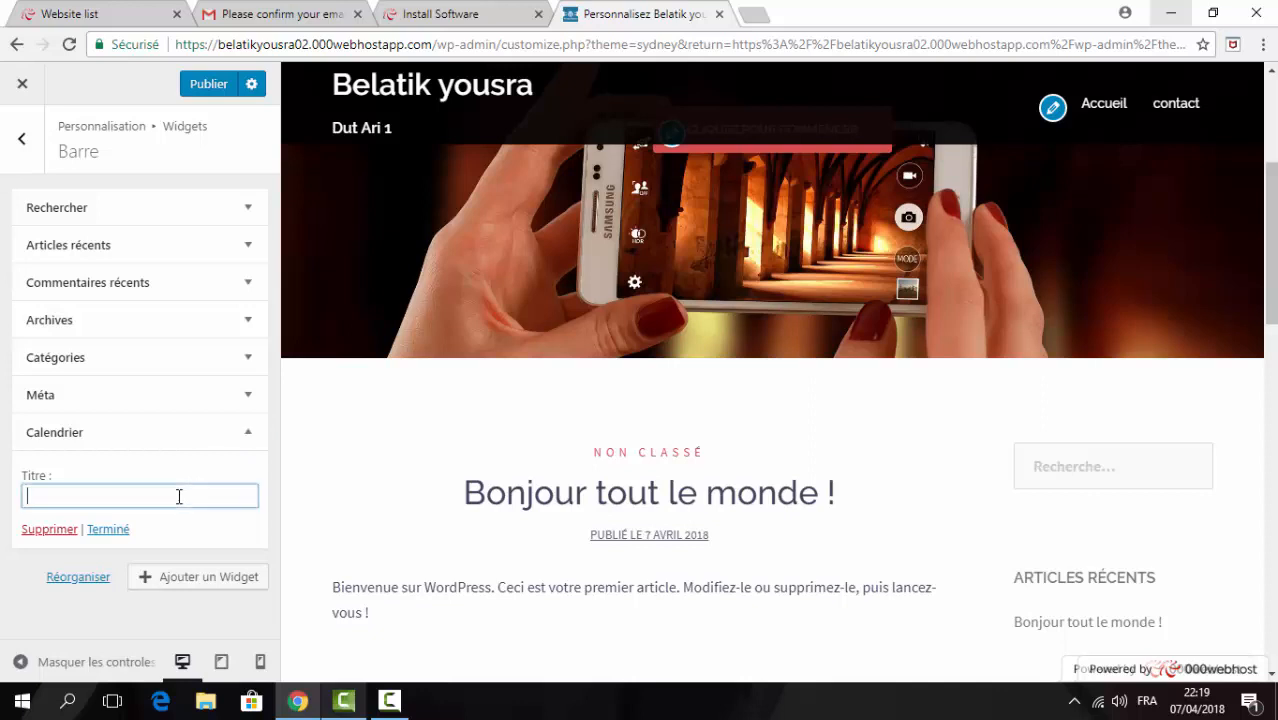
{"action": "type", "text": "cal"}
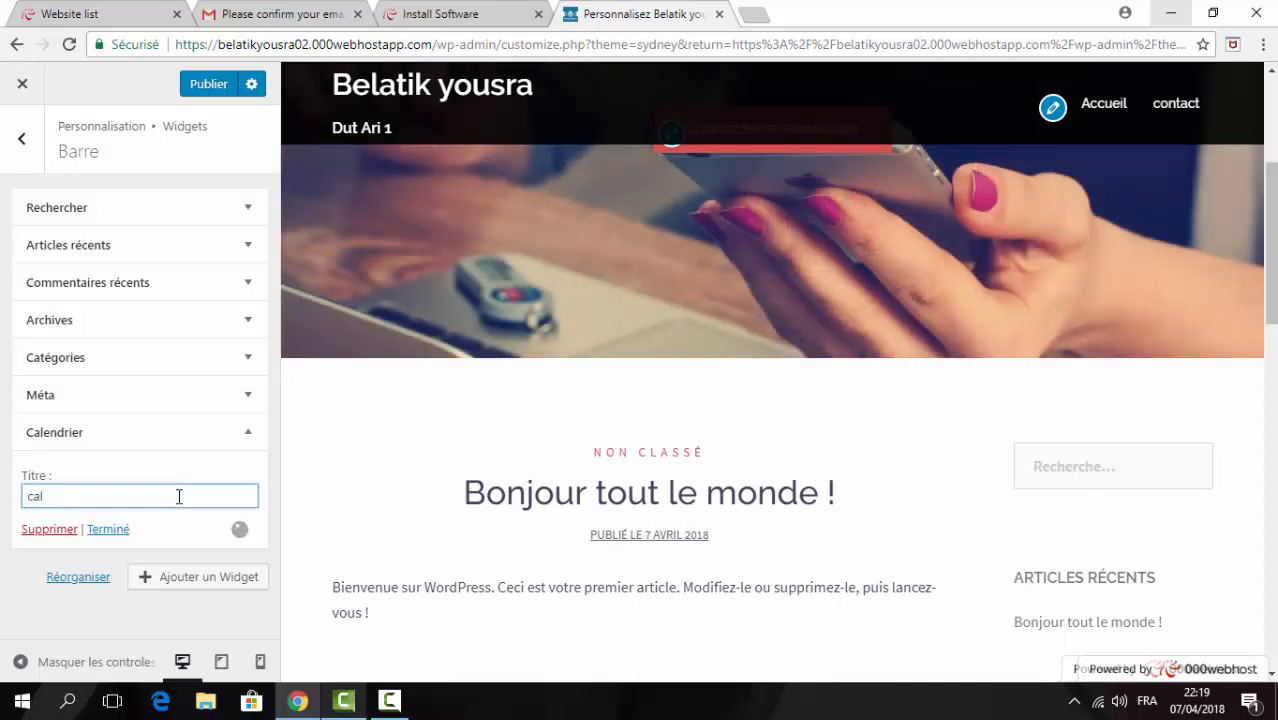
{"action": "type", "text": "endre"}
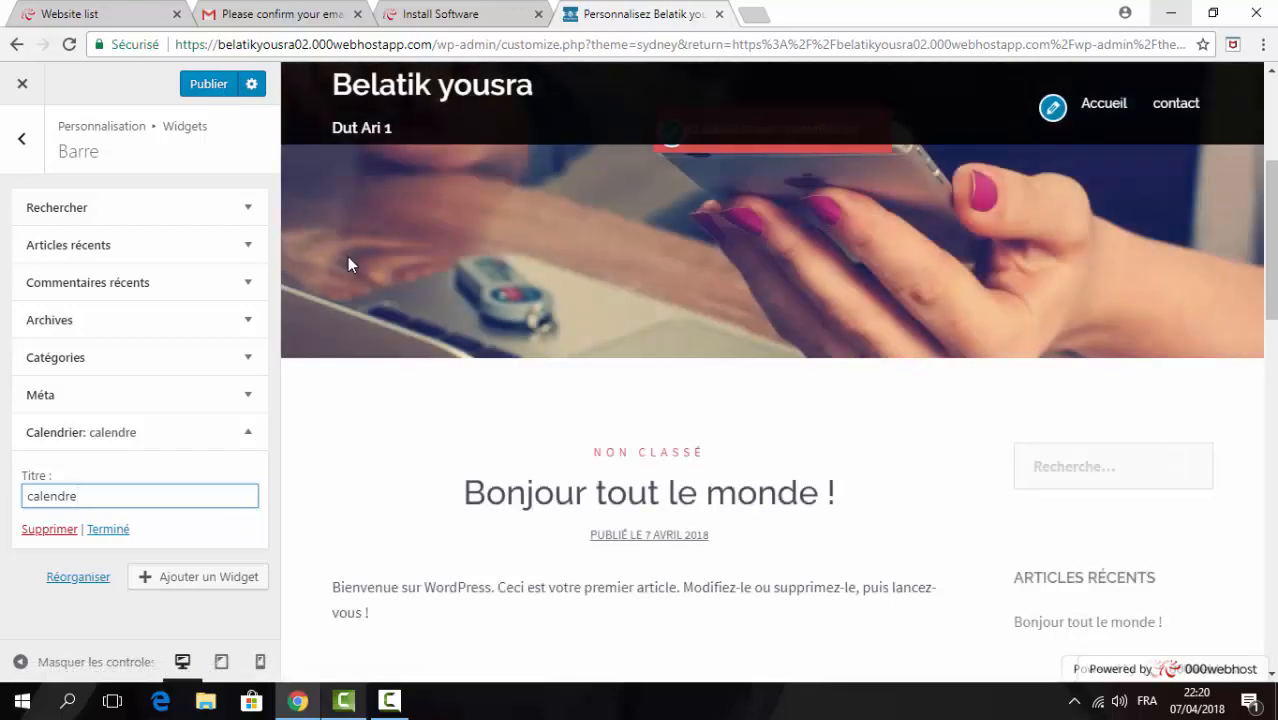
{"action": "left_click", "coordinate": [222, 95]}
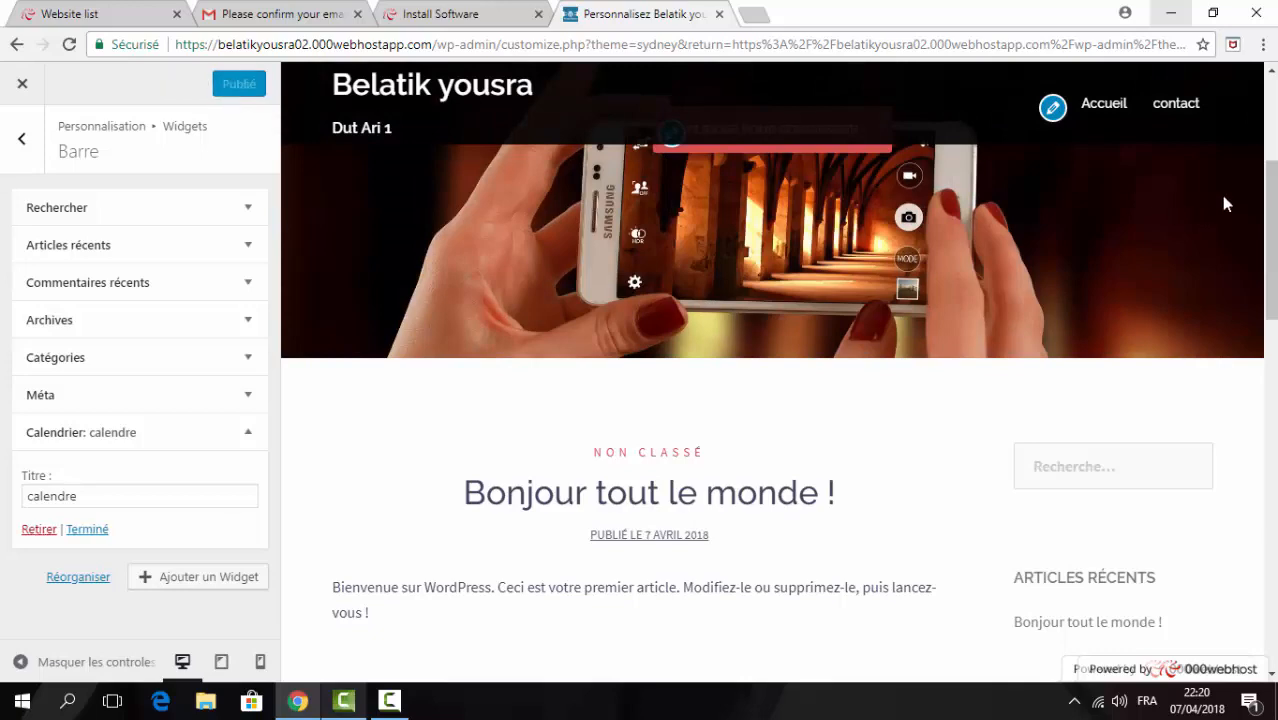
Collapse the Calendrier widget's settings and examine the calendar in the previewed page's sidebar.
{"action": "left_click_drag", "start_coordinate": [1271, 215], "coordinate": [1271, 313]}
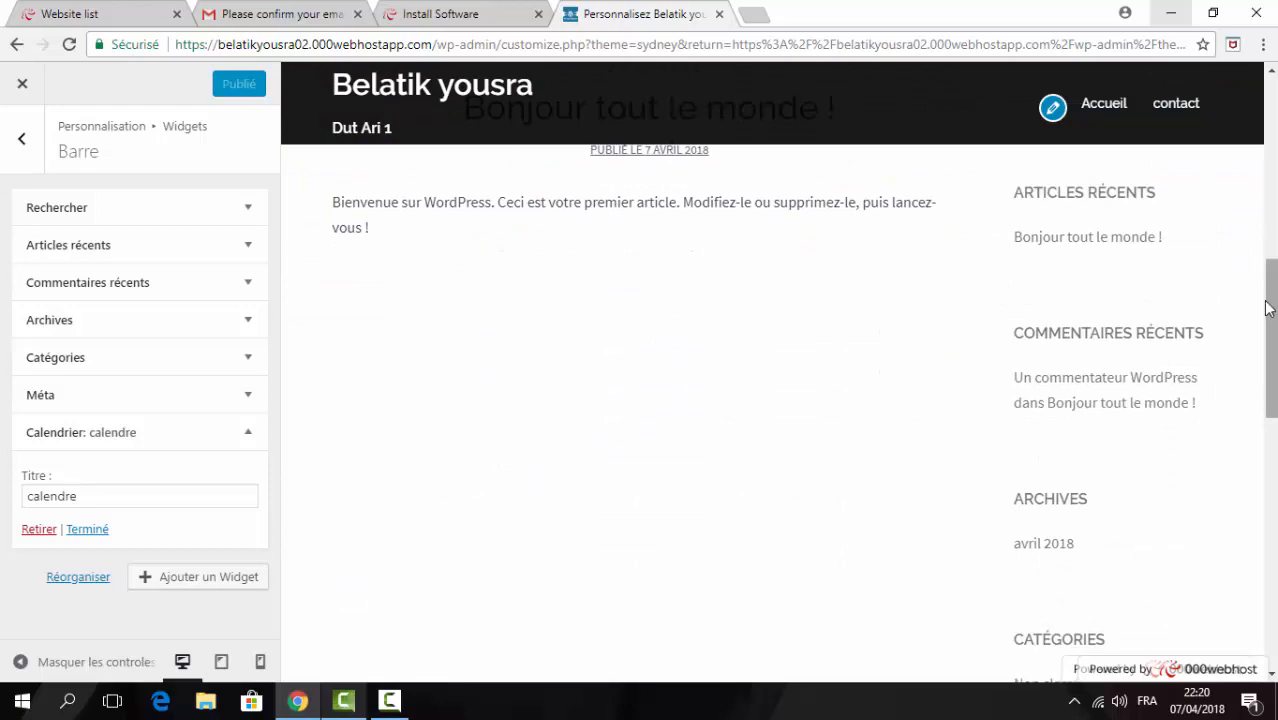
{"action": "left_click_drag", "start_coordinate": [1271, 310], "coordinate": [1271, 129]}
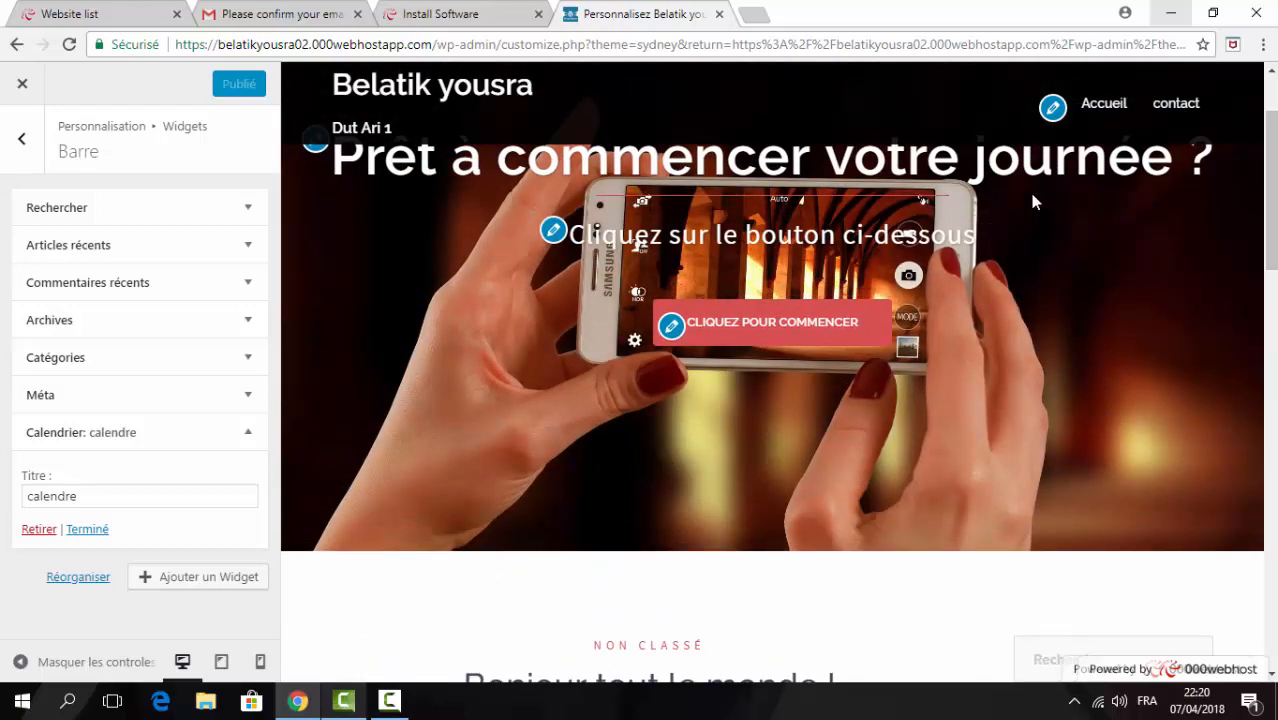
{"action": "left_click", "coordinate": [96, 530]}
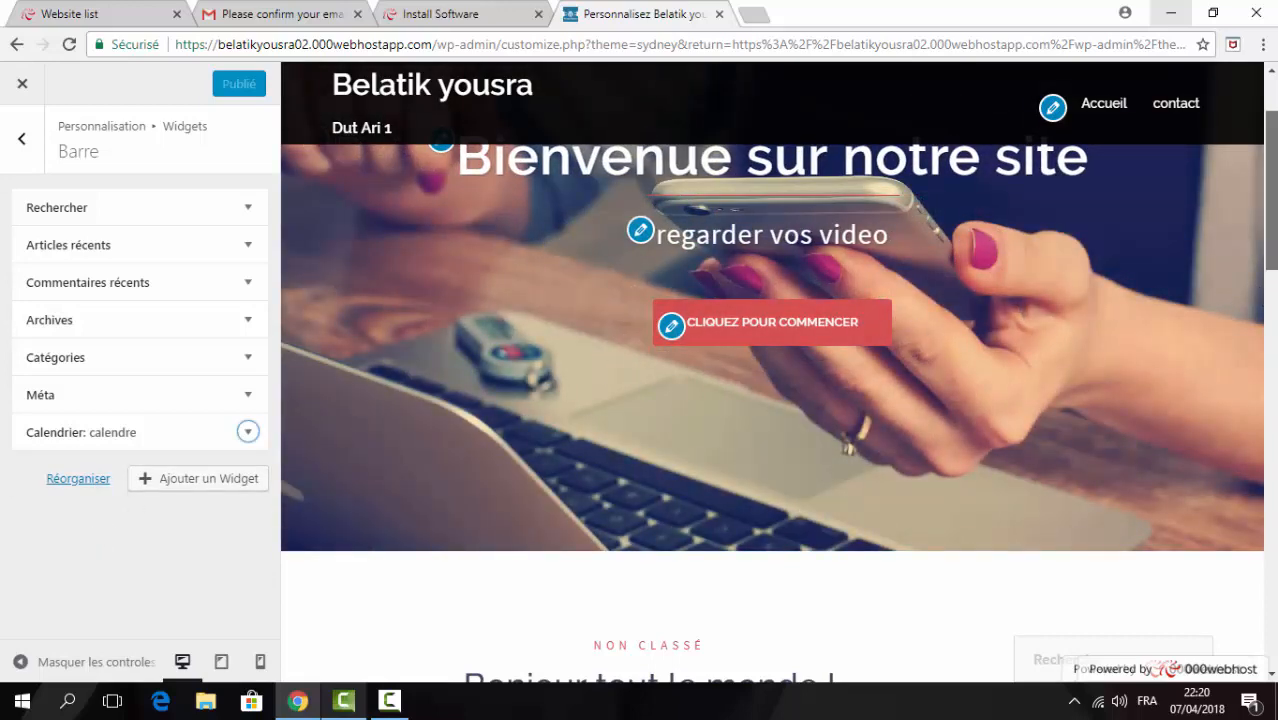
{"action": "left_click_drag", "start_coordinate": [1272, 455], "coordinate": [1247, 656]}
{"action": "scroll", "coordinate": [1257, 598], "scroll_direction": "up", "scroll_amount": 1}
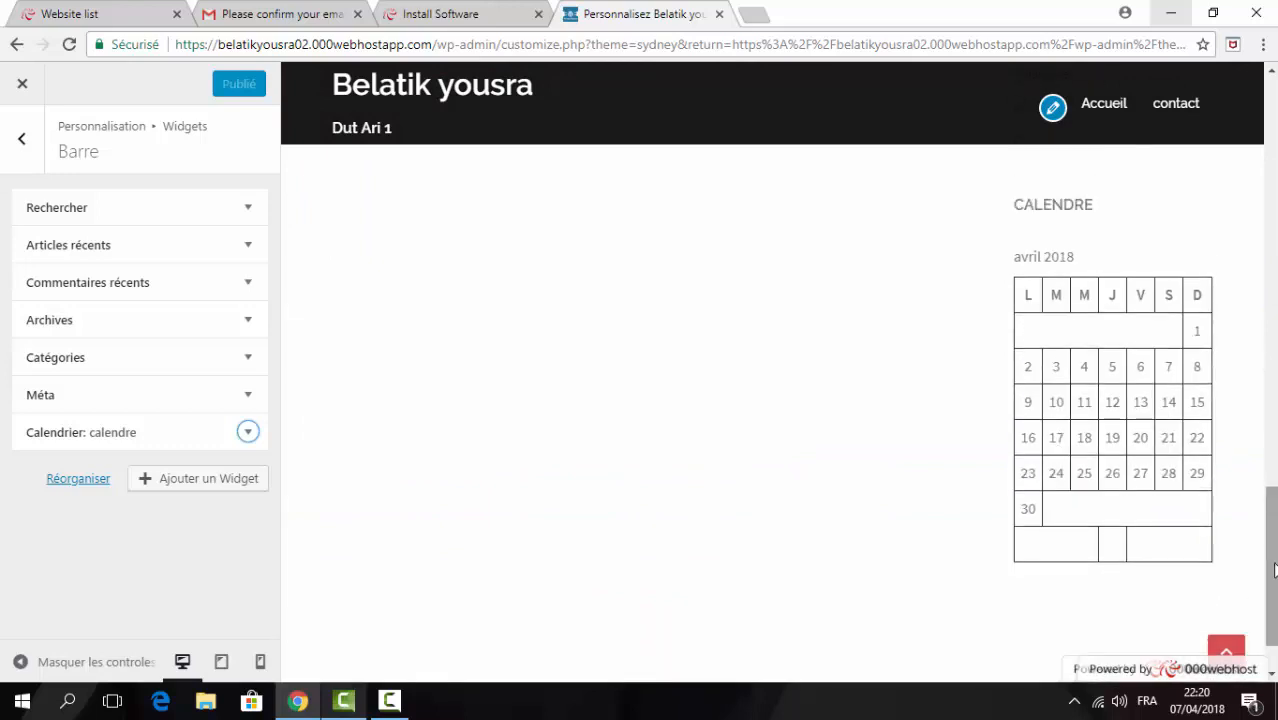
{"action": "mouse_move", "coordinate": [1273, 570]}
{"action": "left_mouse_down"}
{"action": "mouse_move", "coordinate": [1273, 531]}
{"action": "mouse_move", "coordinate": [1273, 557]}
{"action": "left_mouse_up"}
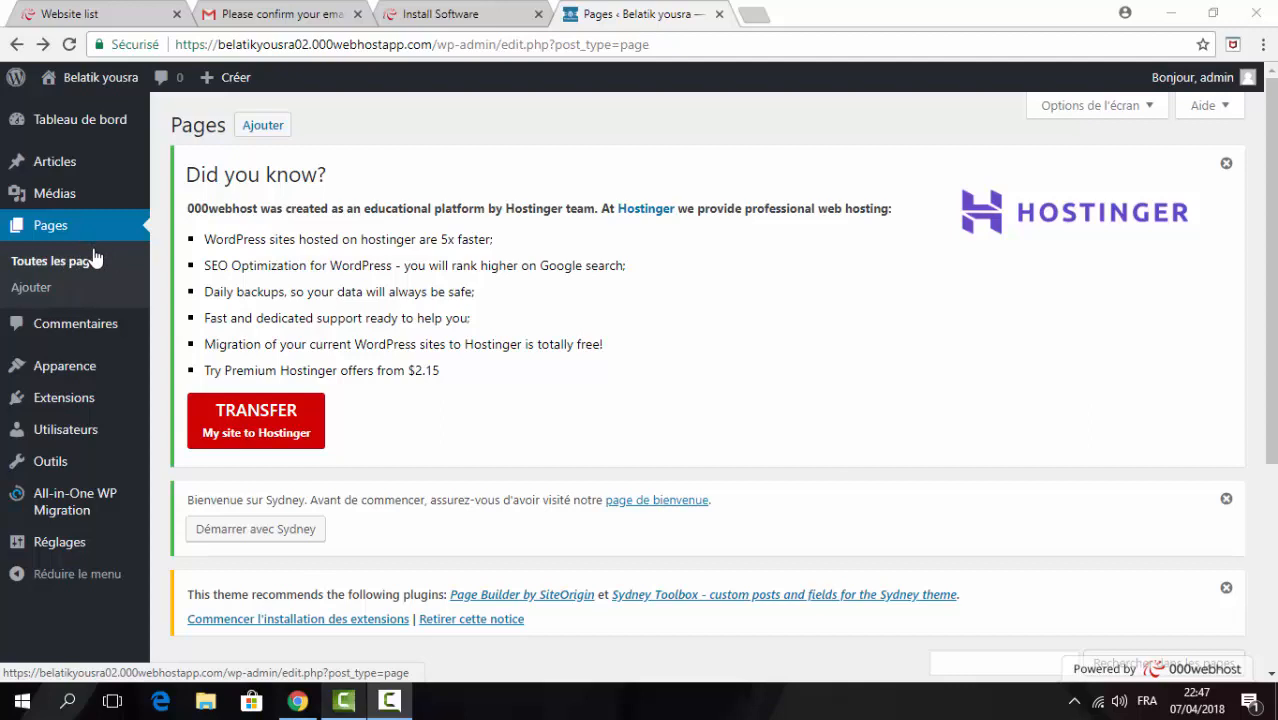
Leave the dashboard's pages list and visit the live site to examine its home page.
{"action": "mouse_move", "coordinate": [88, 168]}
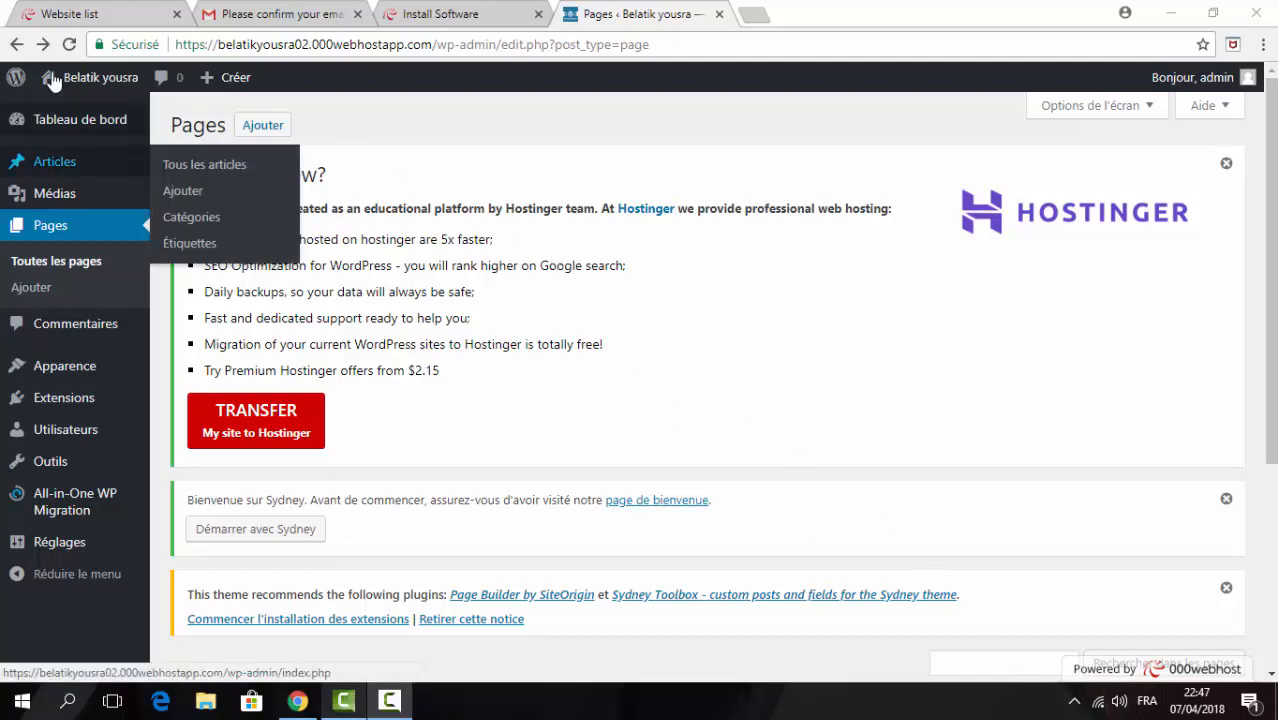
{"action": "left_click", "coordinate": [14, 46]}
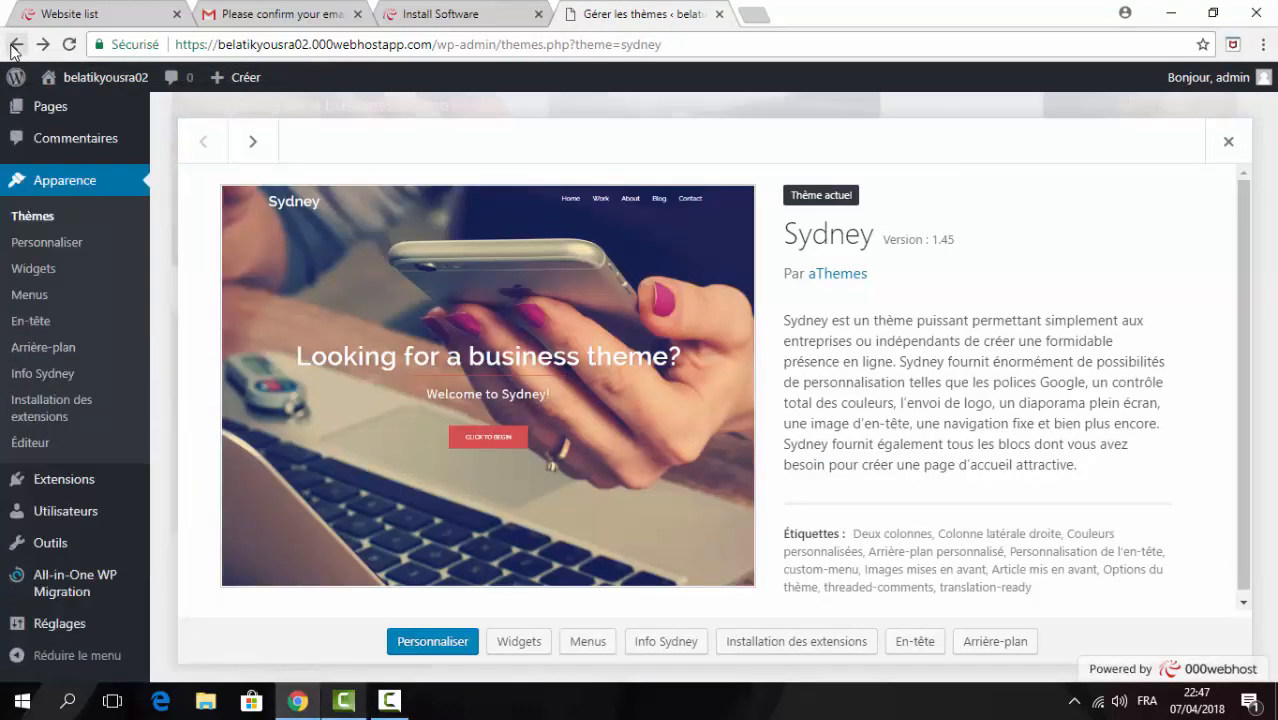
{"action": "left_click", "coordinate": [14, 46]}
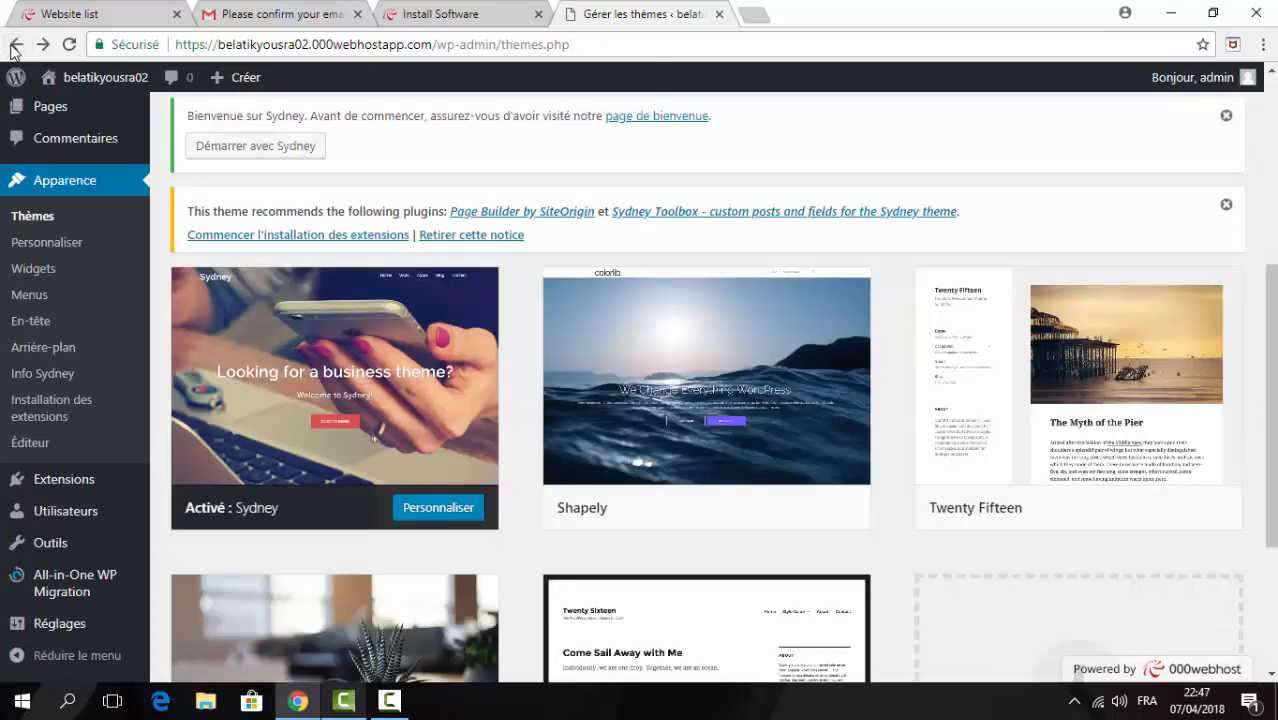
{"action": "left_click", "coordinate": [84, 80]}
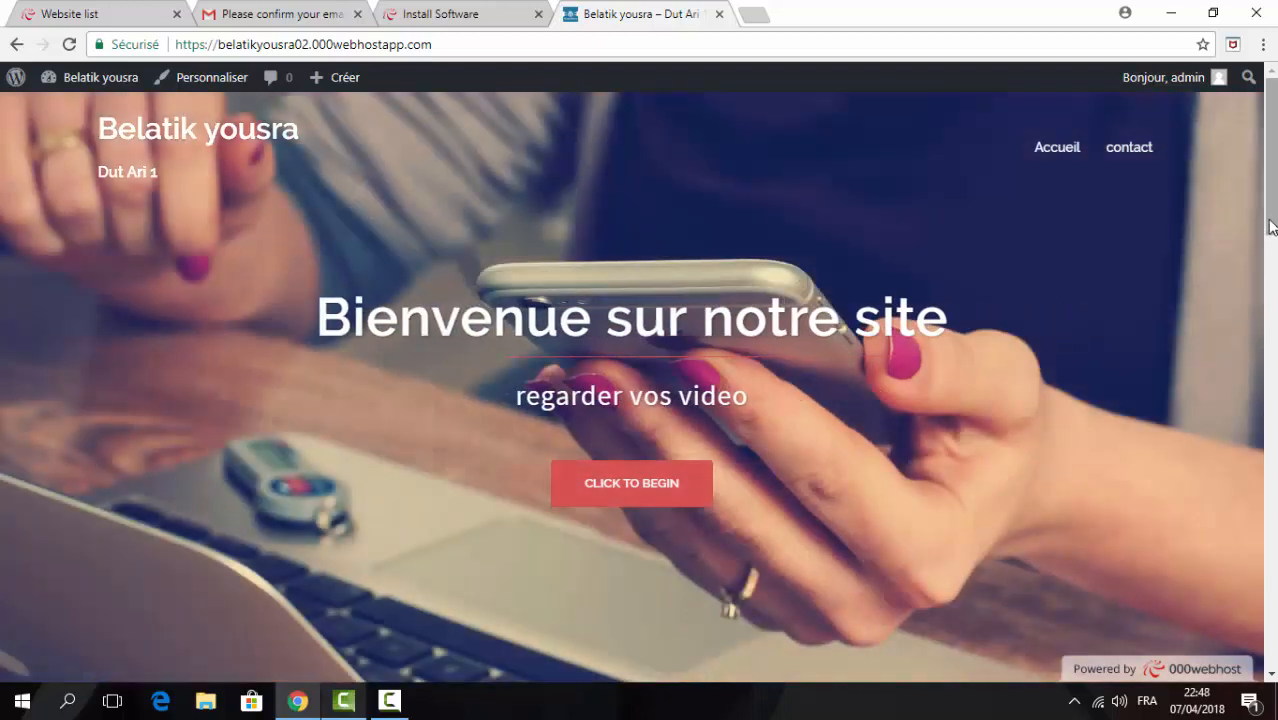
{"action": "scroll", "coordinate": [1274, 300], "scroll_direction": "down", "scroll_amount": 4}
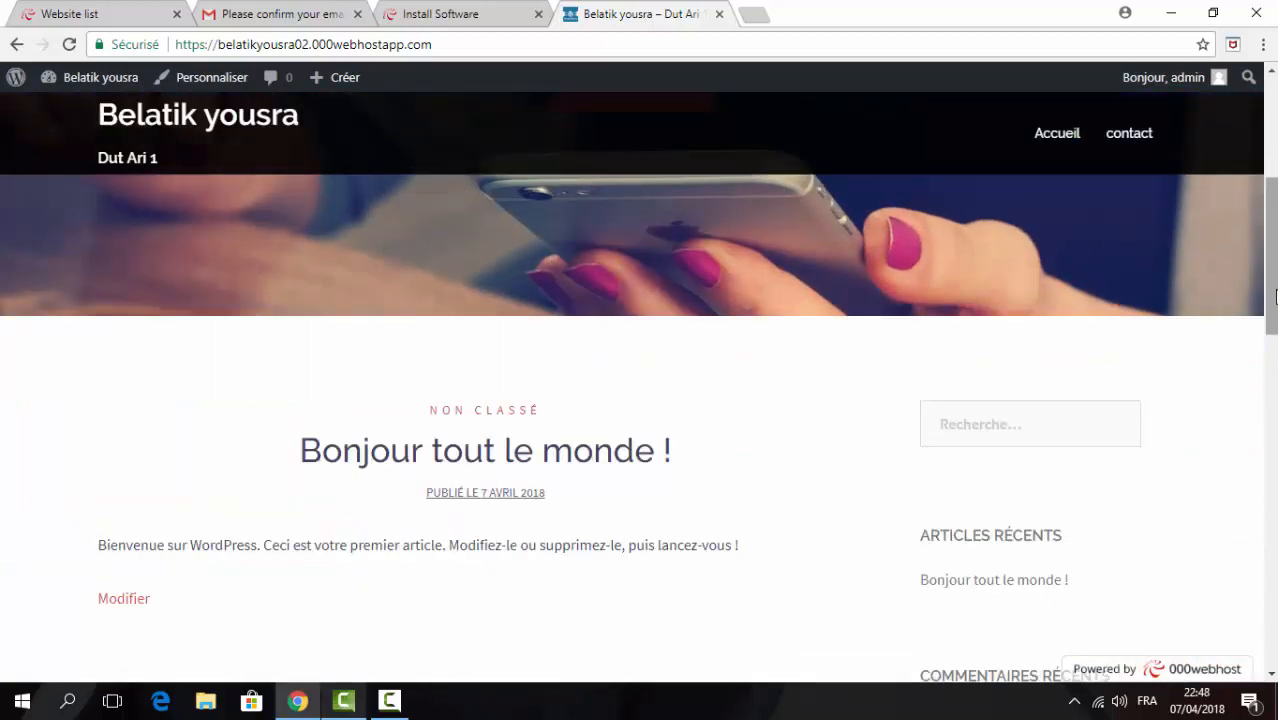